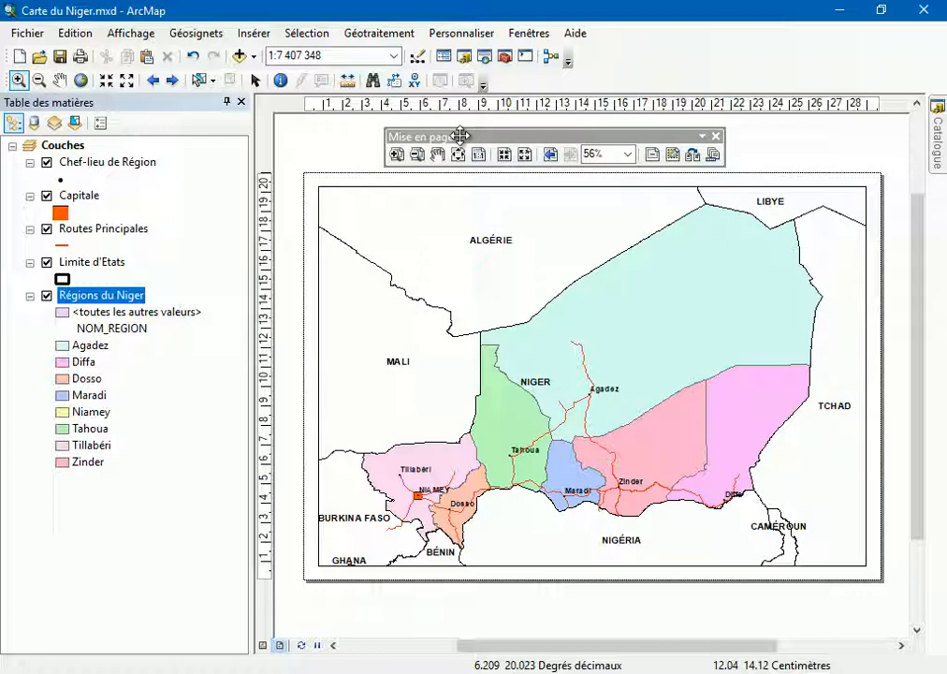
Open the page and print setup and look through the paper sizes offered for the printer
{"action": "left_click_drag", "start_coordinate": [459, 136], "coordinate": [460, 136]}
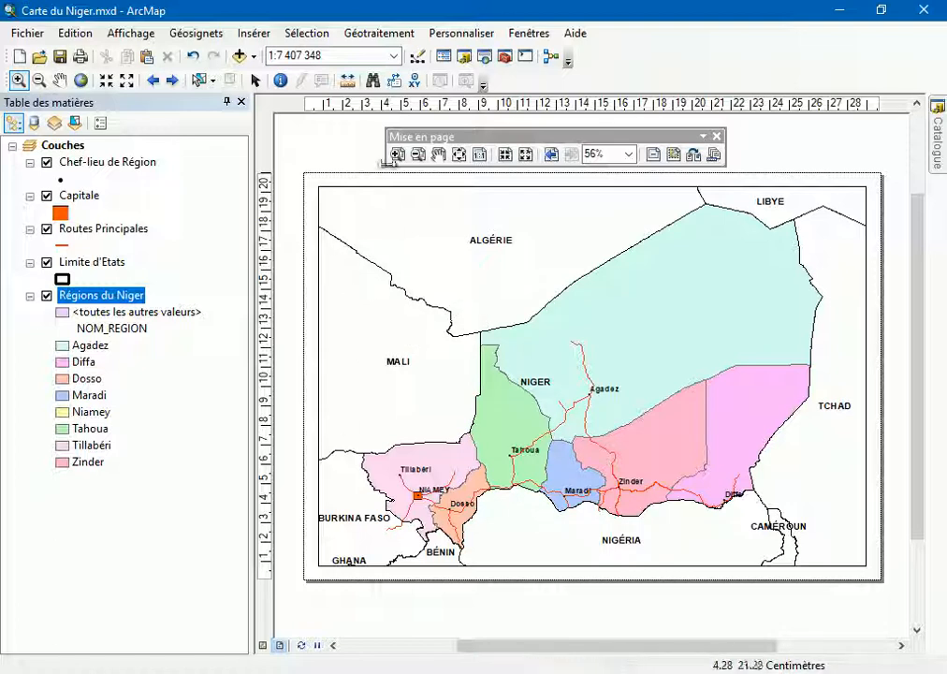
{"action": "left_click", "coordinate": [29, 35]}
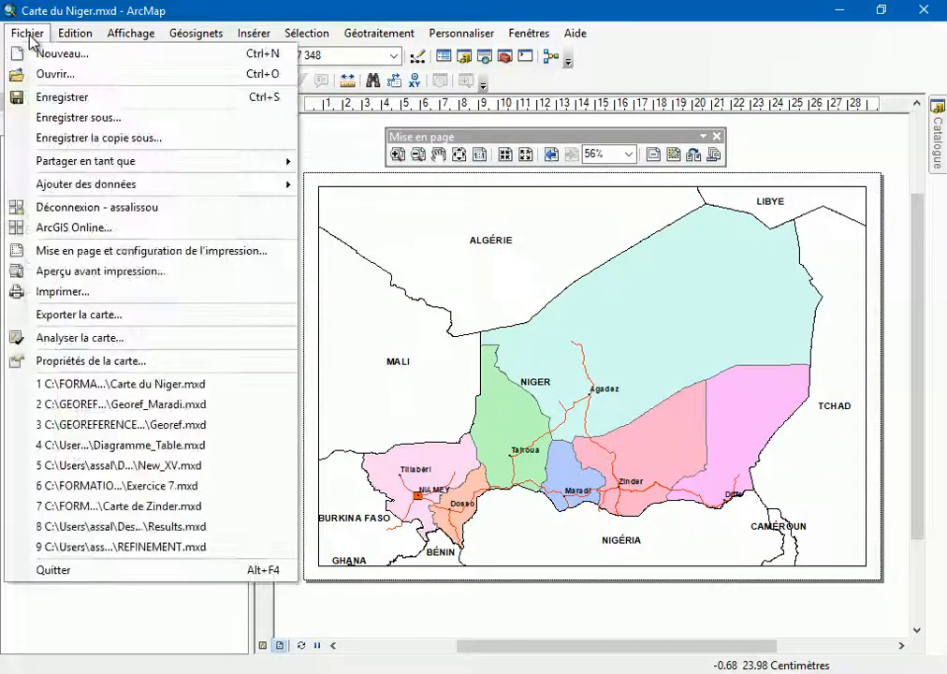
{"action": "left_click", "coordinate": [156, 258]}
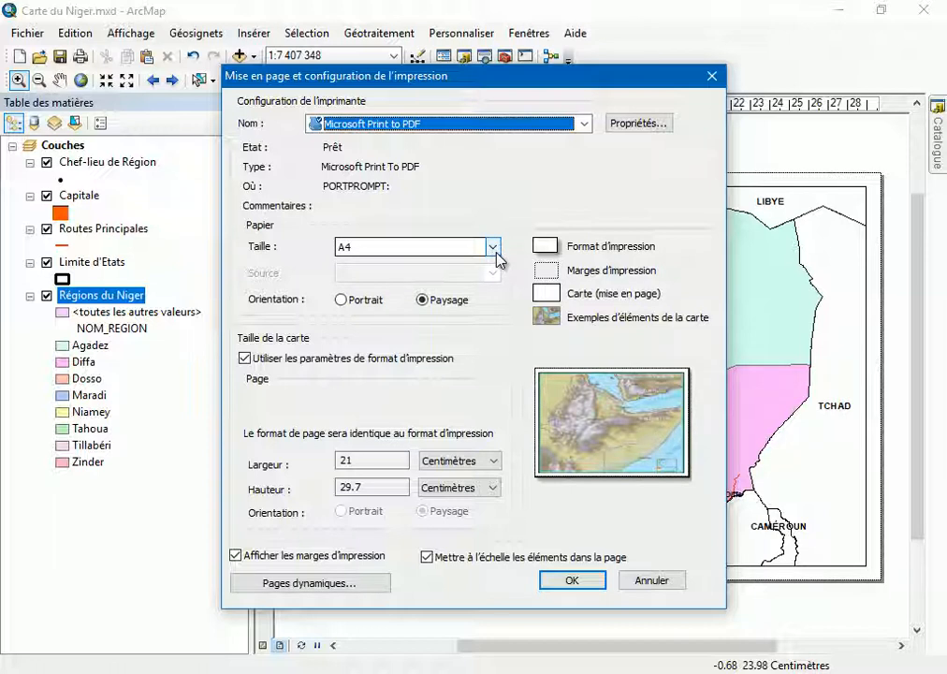
{"action": "left_click", "coordinate": [492, 247]}
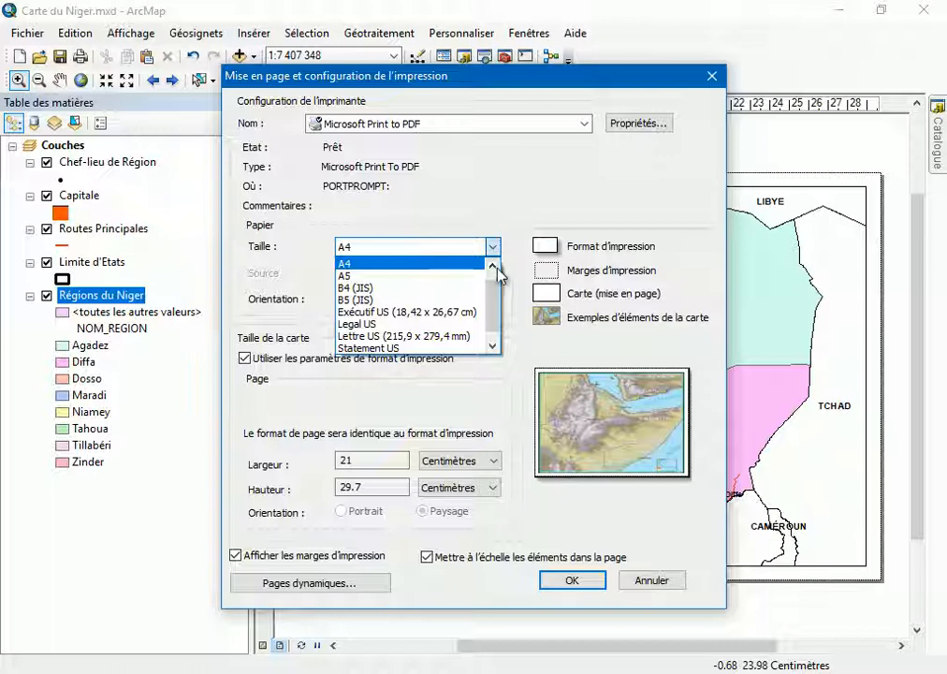
{"action": "left_click", "coordinate": [493, 266]}
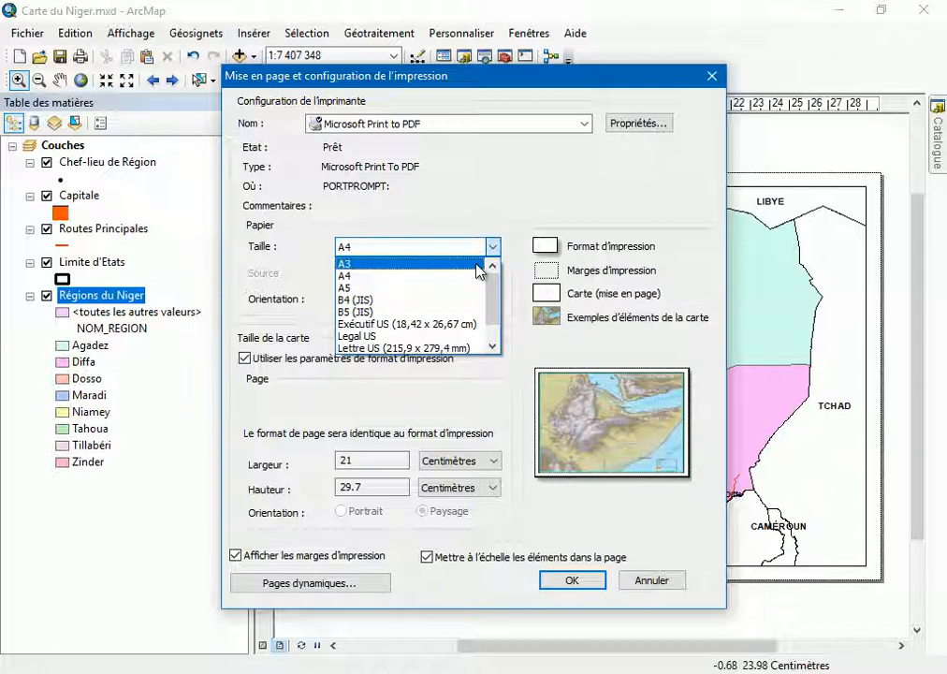
Try Microsoft XPS Document Writer as the printer, then return to Microsoft Print to PDF
{"action": "left_click", "coordinate": [582, 123]}
{"action": "left_click", "coordinate": [582, 124]}
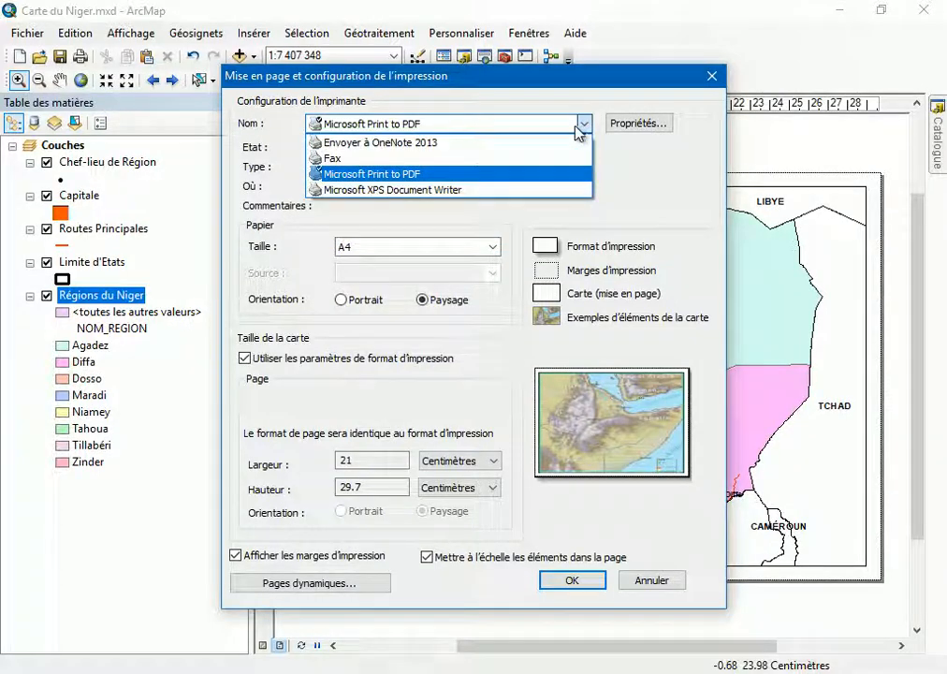
{"action": "left_click", "coordinate": [464, 189]}
{"action": "left_click", "coordinate": [582, 123]}
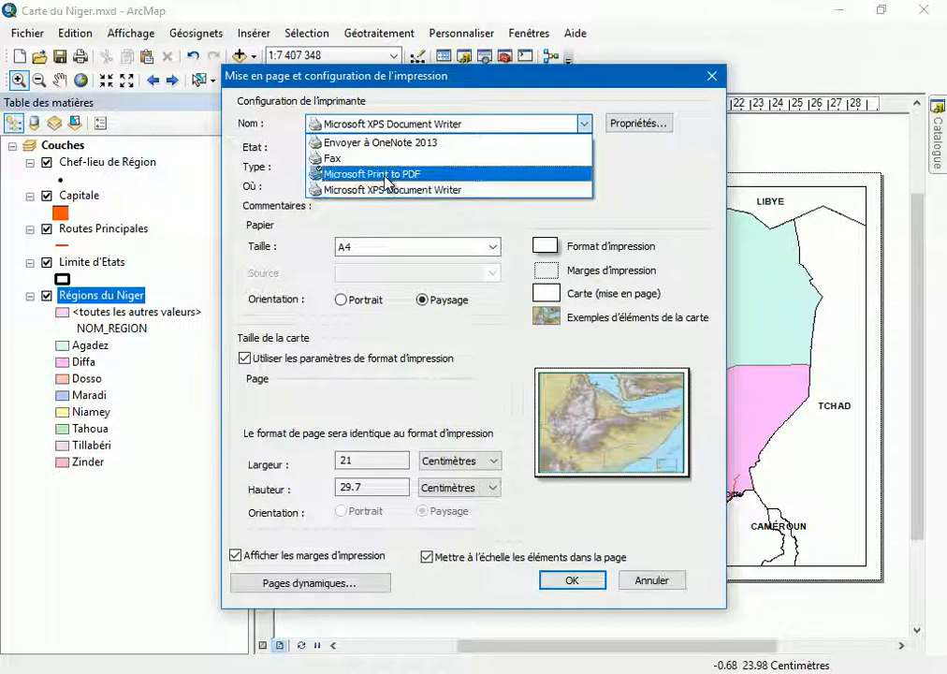
{"action": "left_click", "coordinate": [394, 213]}
{"action": "left_click", "coordinate": [585, 126]}
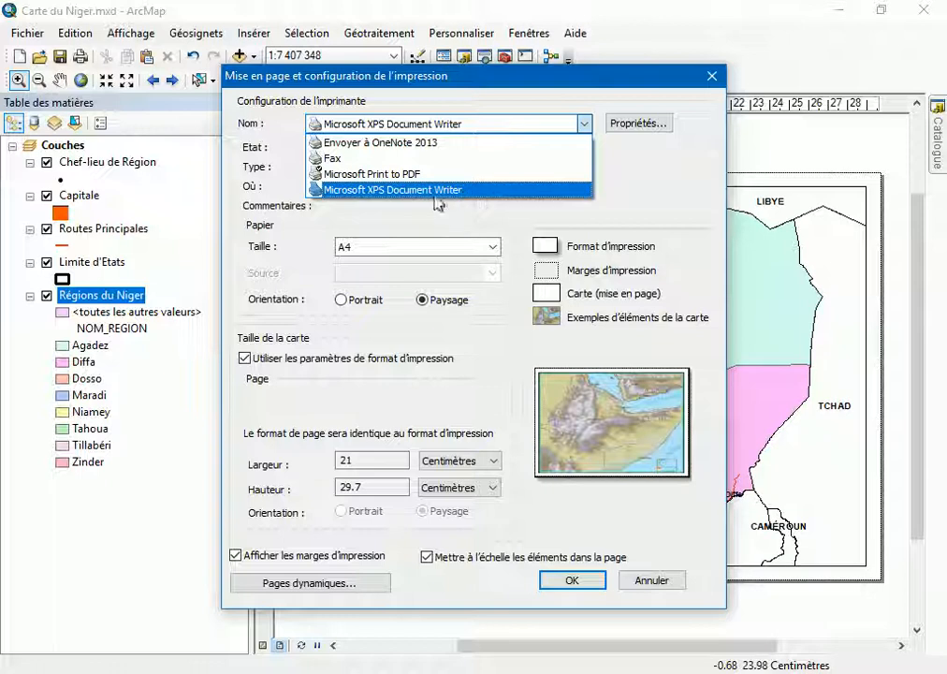
{"action": "left_click", "coordinate": [416, 174]}
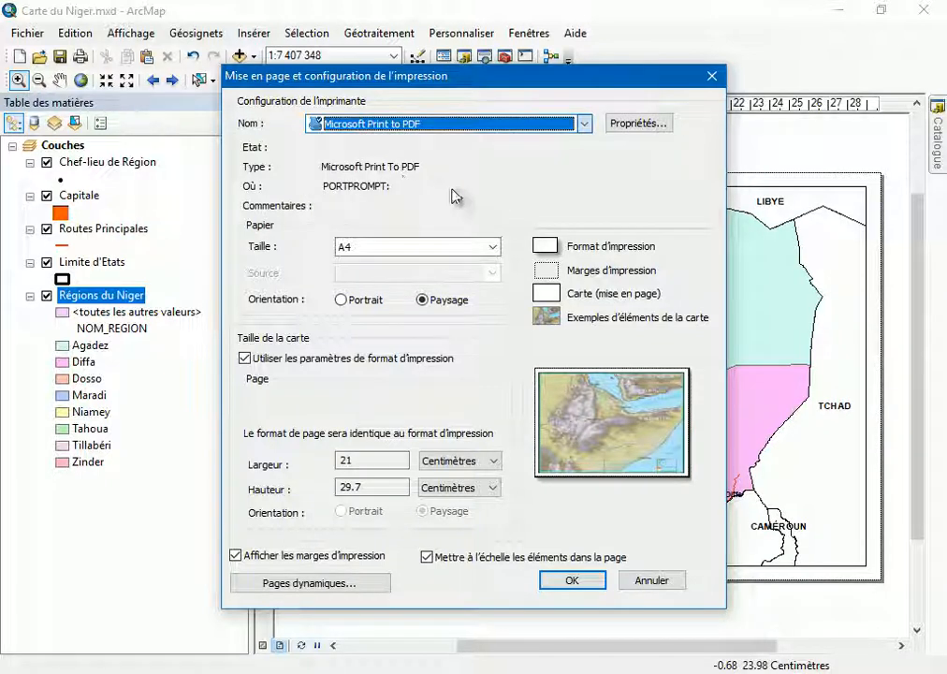
Set the page to A4 paper in landscape (Paysage) orientation and apply the page setup
{"action": "left_click", "coordinate": [498, 247]}
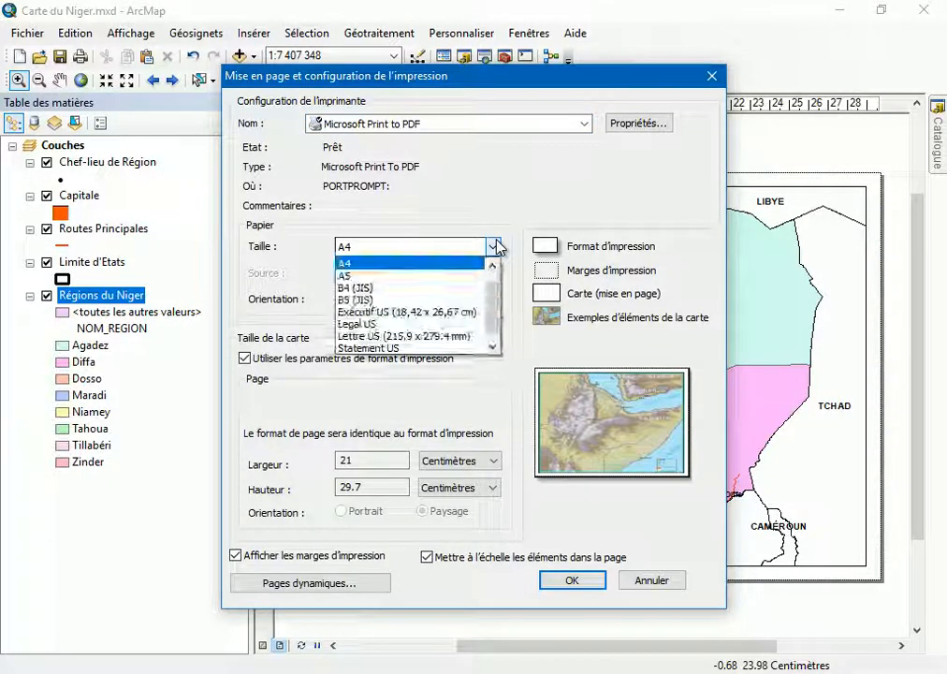
{"action": "left_click", "coordinate": [494, 246]}
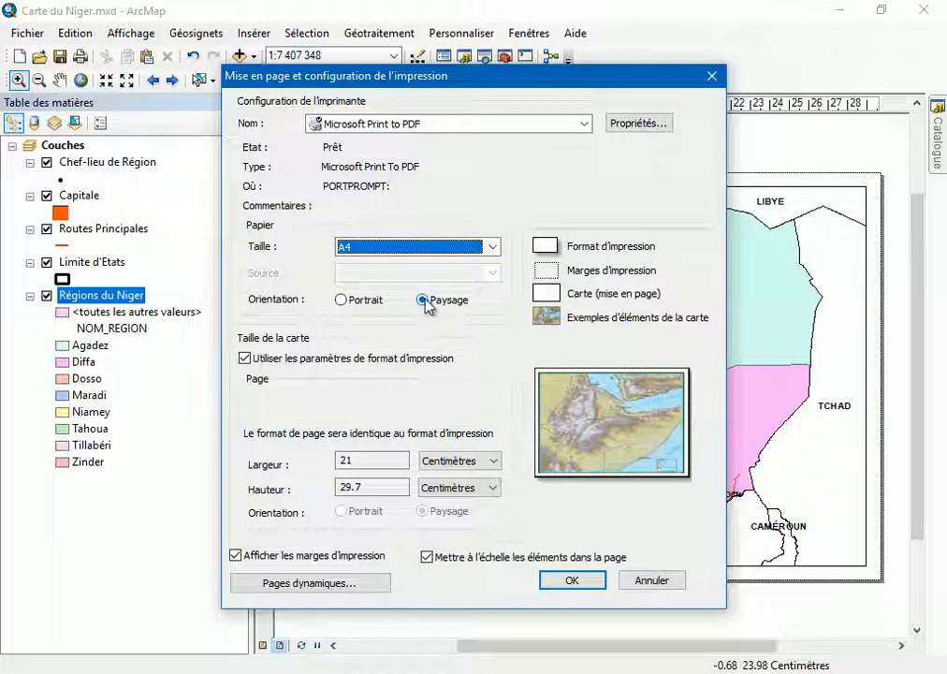
{"action": "left_click", "coordinate": [344, 301]}
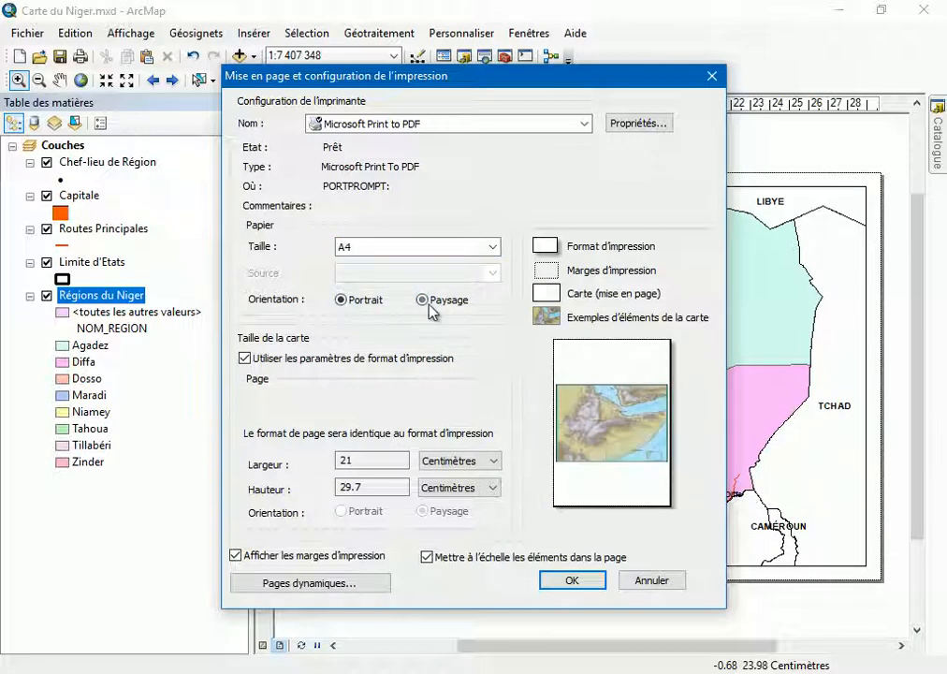
{"action": "left_click", "coordinate": [440, 305]}
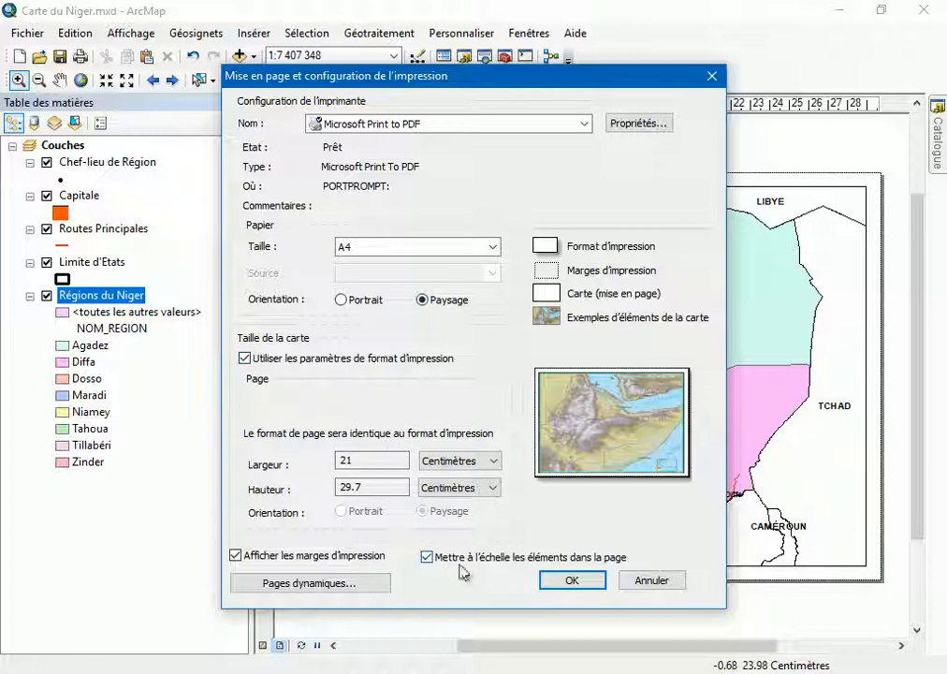
{"action": "left_click", "coordinate": [570, 581]}
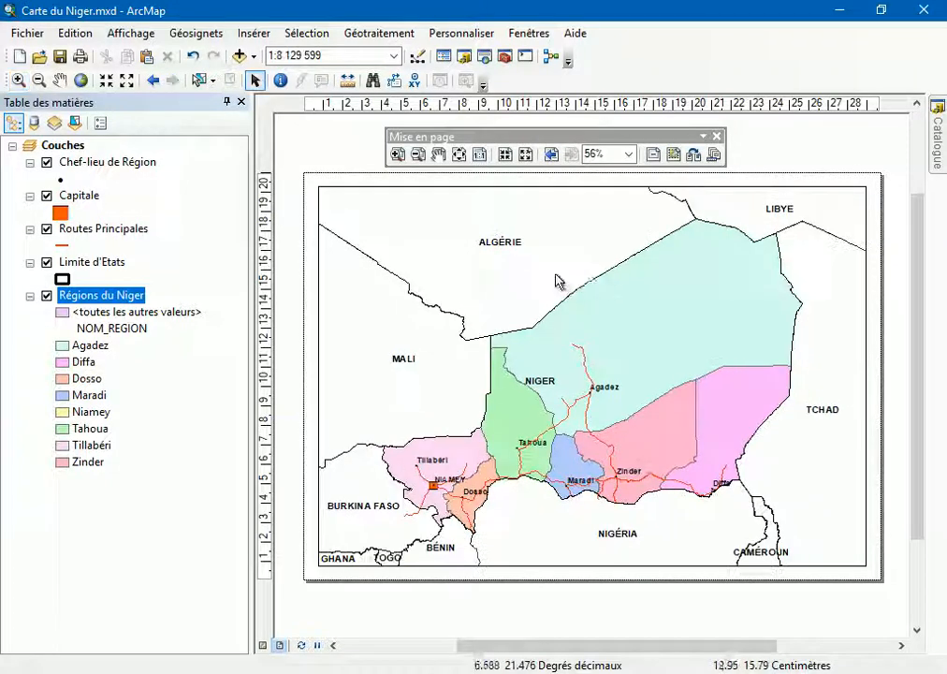
Narrow the data frame so its right edge sits at about 22 cm, and fit the map to the Régions du Niger layer
{"action": "left_click", "coordinate": [823, 315]}
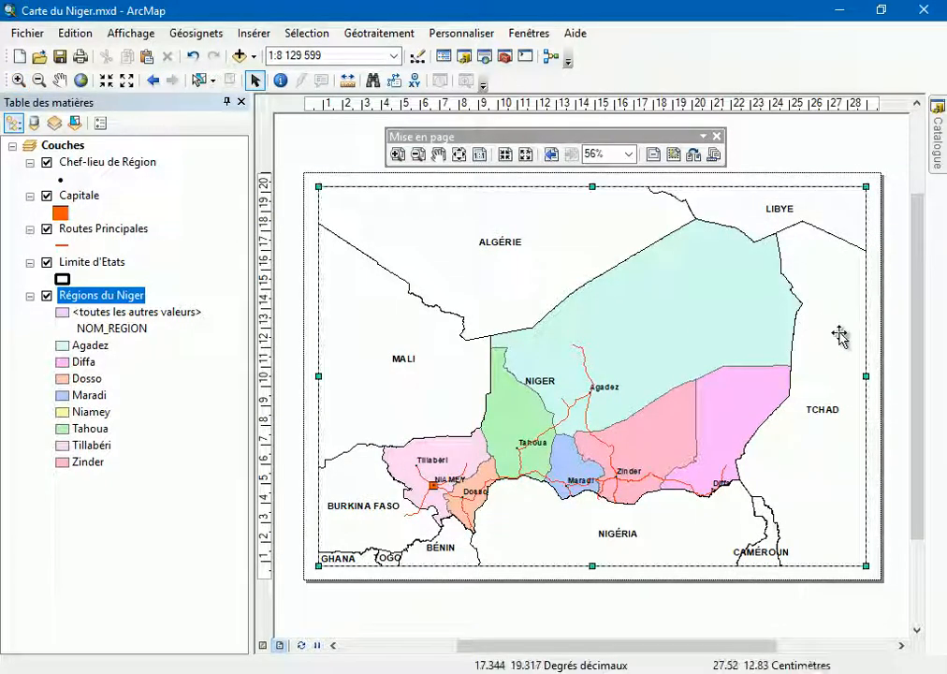
{"action": "left_click_drag", "start_coordinate": [861, 374], "coordinate": [729, 369]}
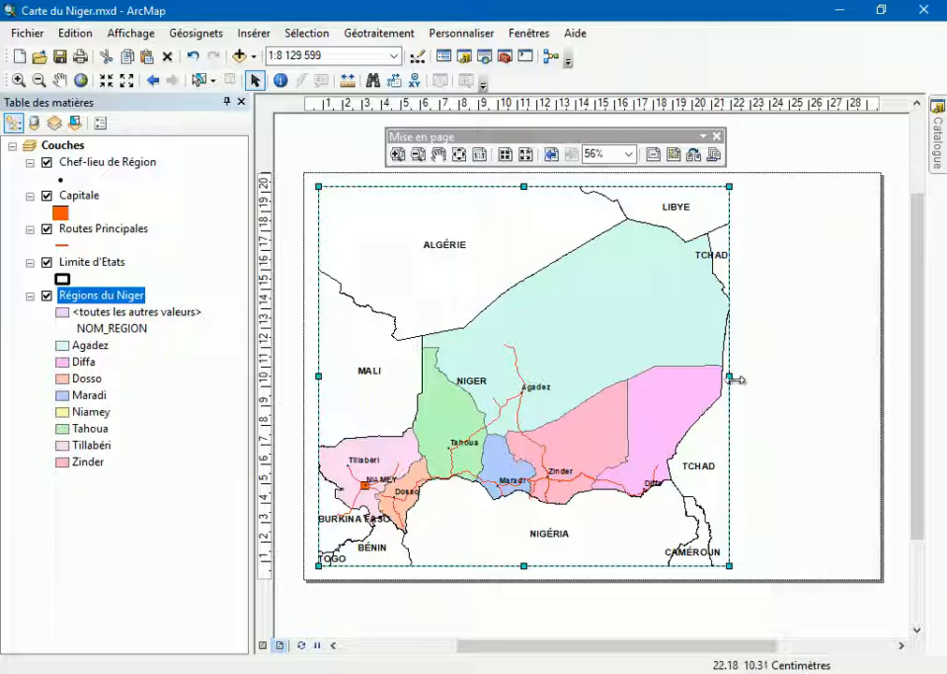
{"action": "mouse_move", "coordinate": [734, 378]}
{"action": "left_mouse_down"}
{"action": "mouse_move", "coordinate": [749, 382]}
{"action": "mouse_move", "coordinate": [729, 376]}
{"action": "left_mouse_up"}
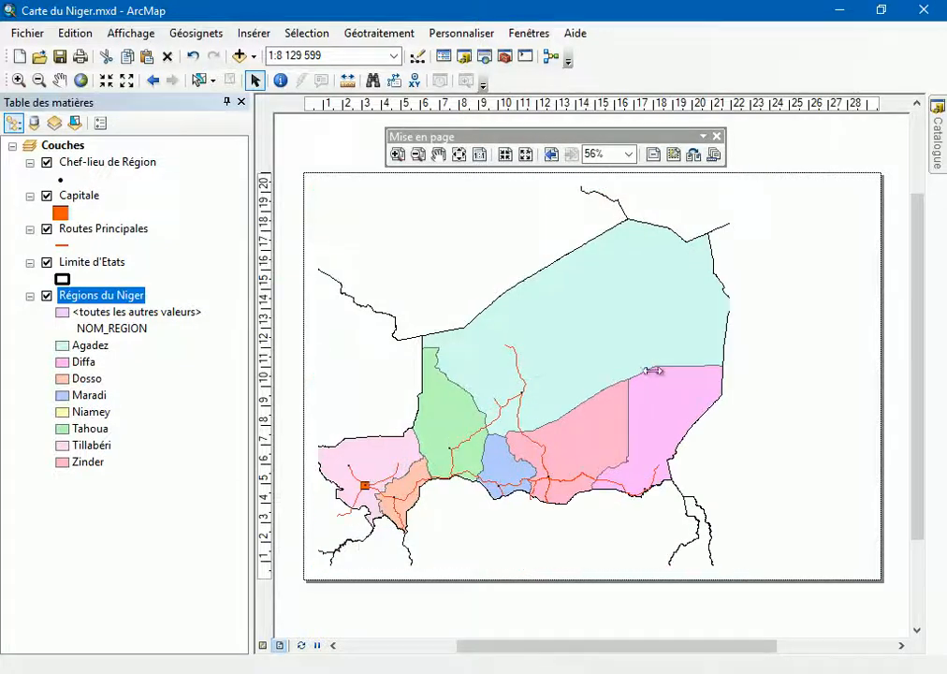
{"action": "right_click", "coordinate": [122, 297]}
{"action": "left_click", "coordinate": [192, 370]}
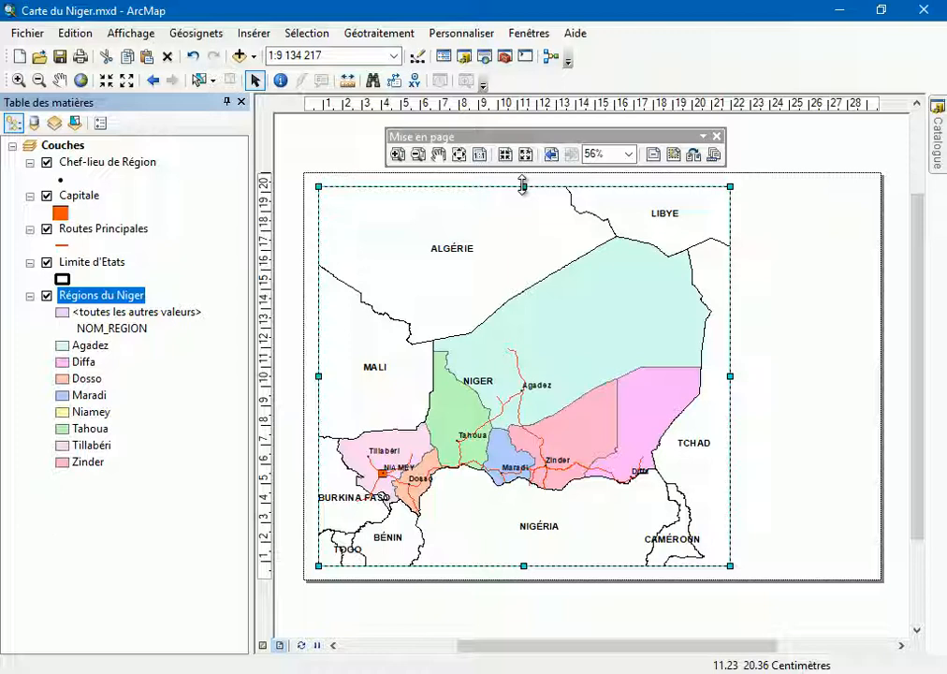
{"action": "left_click", "coordinate": [517, 333]}
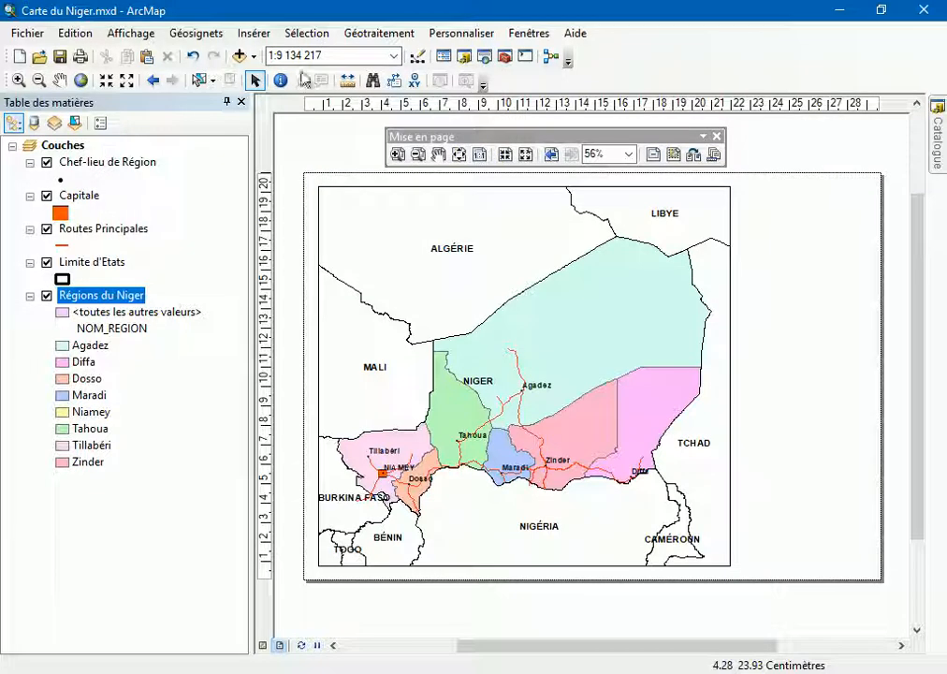
Set the map scale to 1:9 000 000
{"action": "left_click", "coordinate": [299, 57]}
{"action": "type", "text": "9 "}
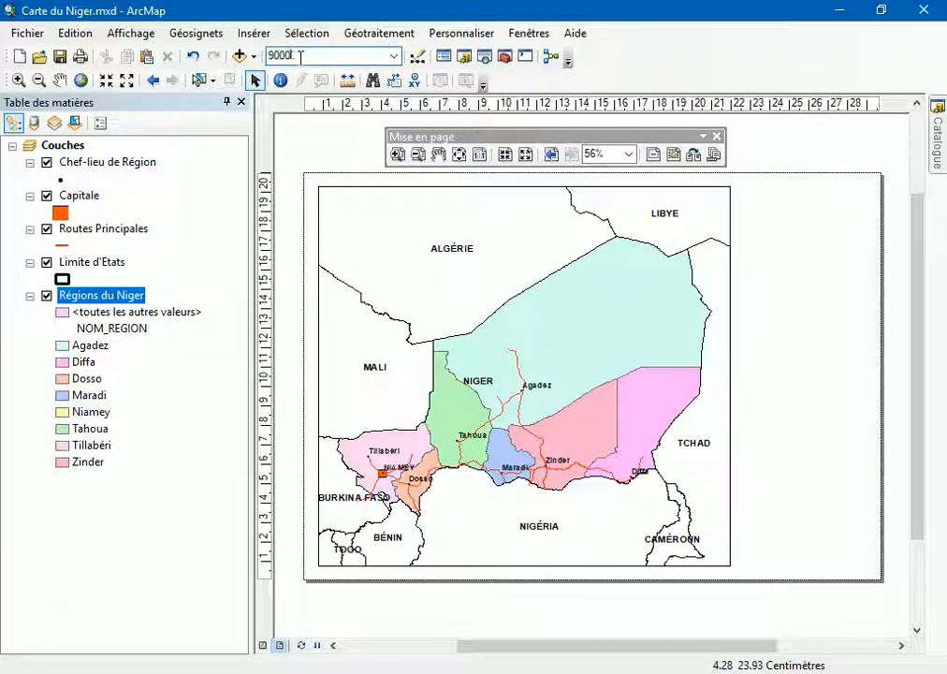
{"action": "type", "text": "000 000"}
{"action": "key", "text": "Return"}
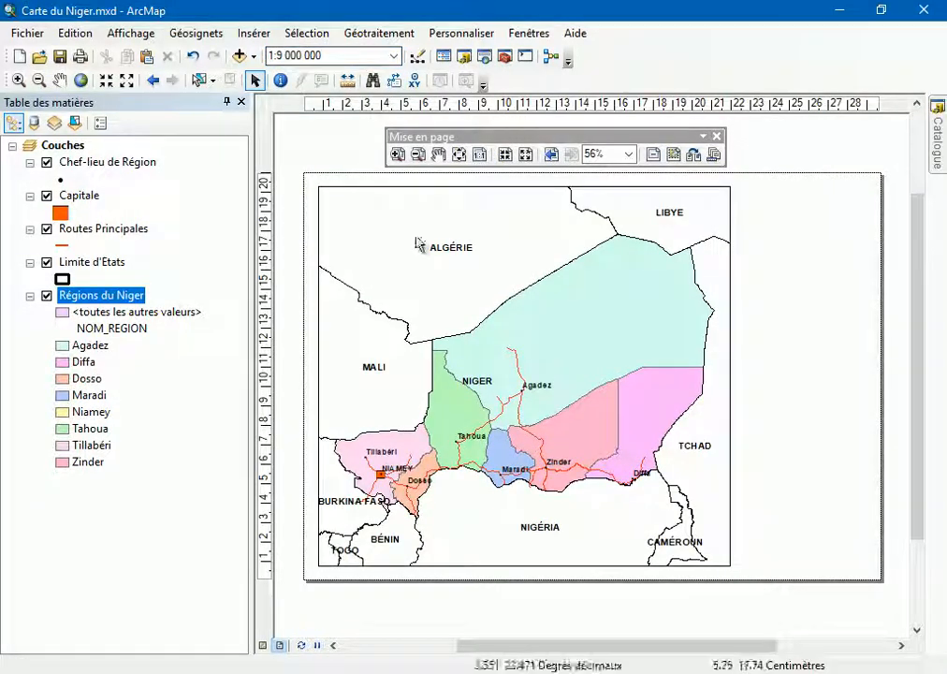
Set the reference scale of the Couches data frame to 1:9 000 000 and apply it
{"action": "left_click", "coordinate": [78, 148]}
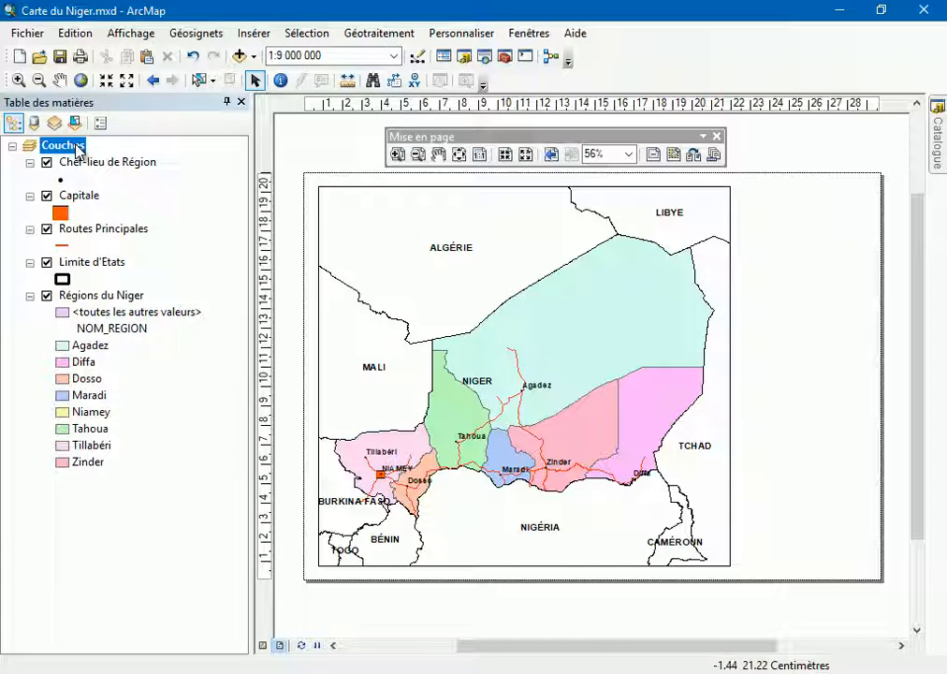
{"action": "double_click", "coordinate": [82, 147]}
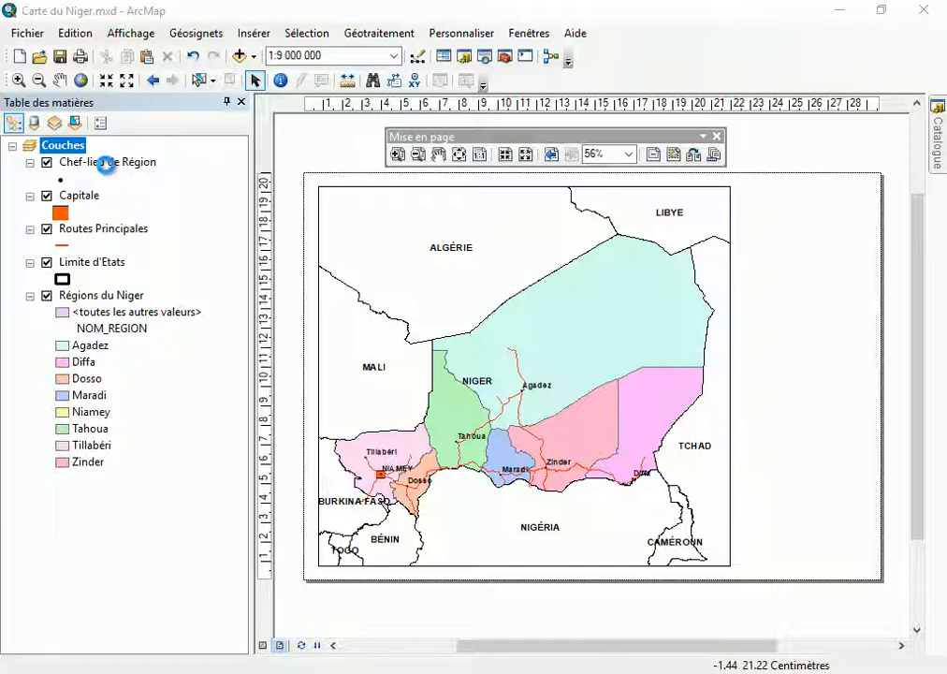
{"action": "left_click", "coordinate": [583, 387]}
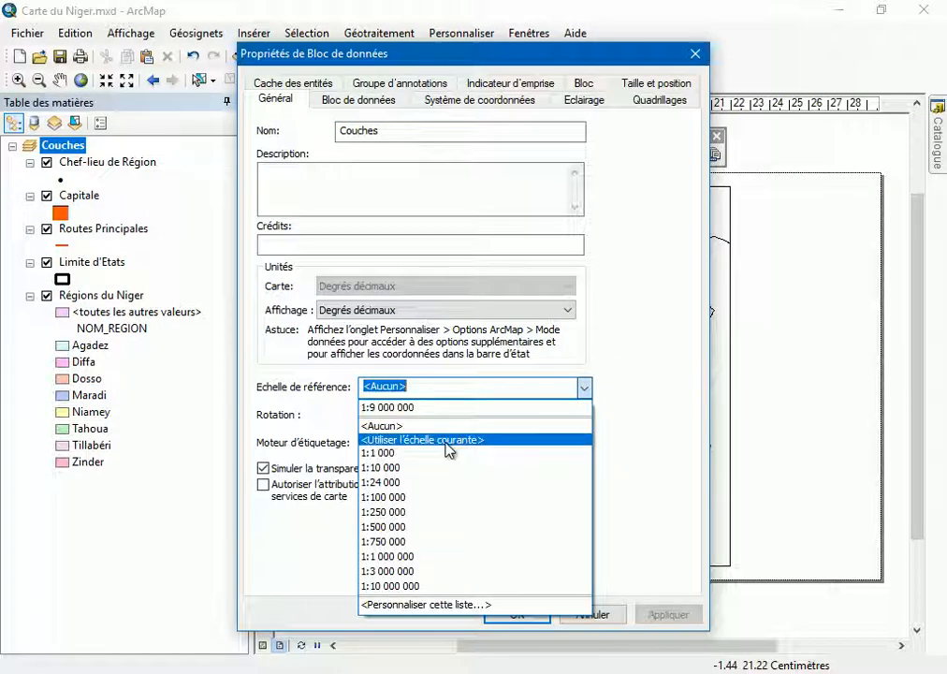
{"action": "left_click", "coordinate": [402, 408]}
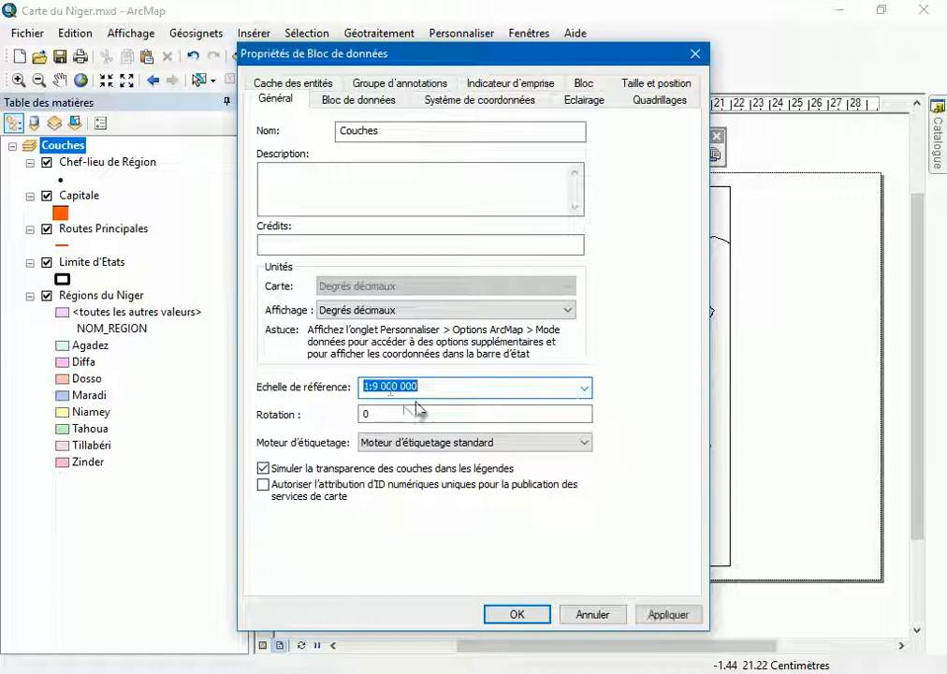
{"action": "left_click", "coordinate": [516, 614]}
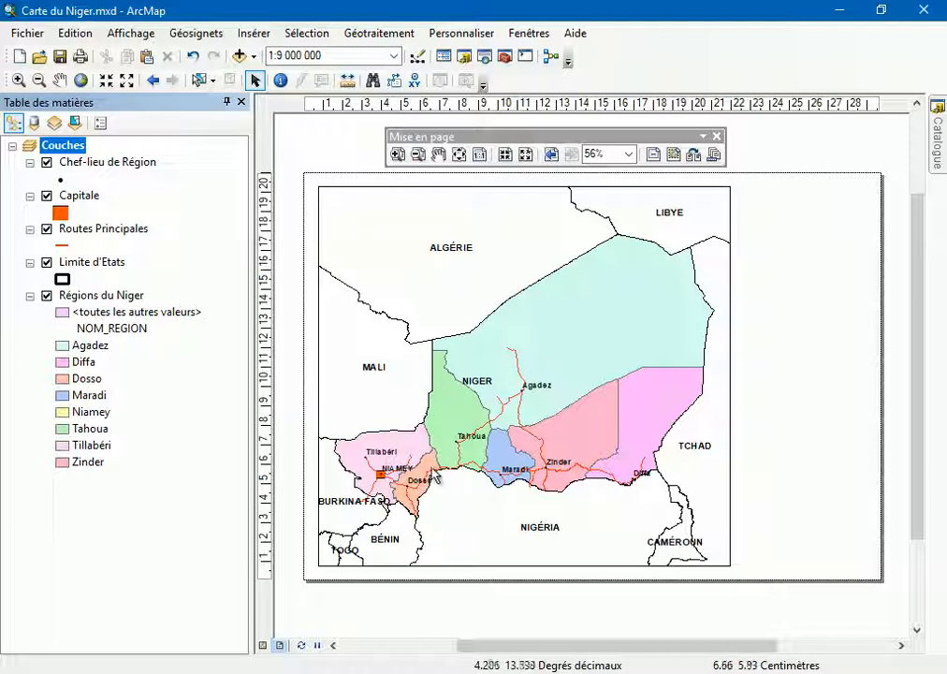
Increase the Chef-lieu de Région point symbol to size 10
{"action": "left_click", "coordinate": [72, 176]}
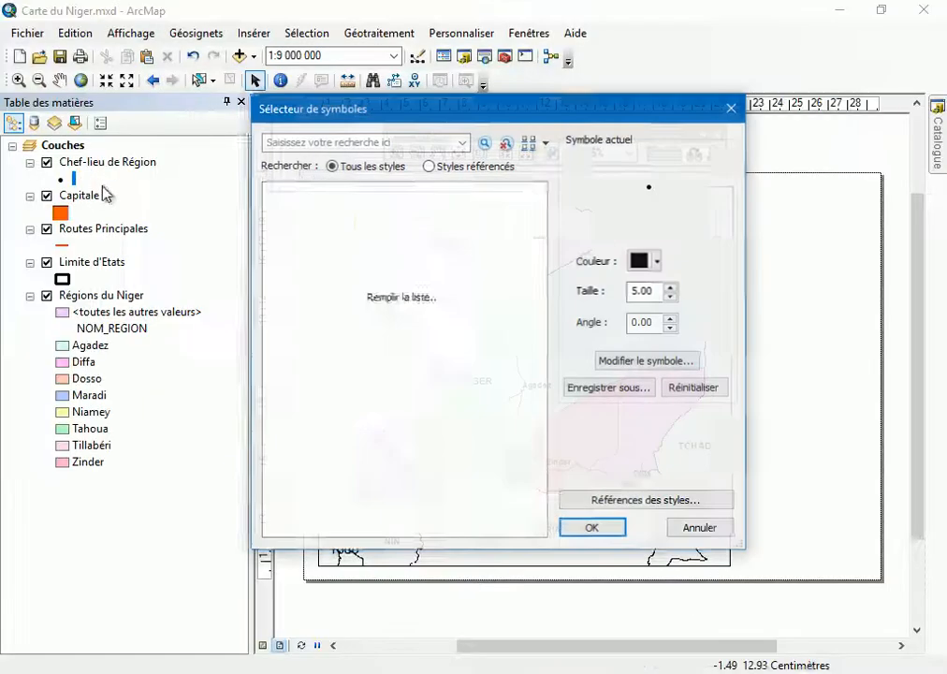
{"action": "left_click", "coordinate": [669, 288]}
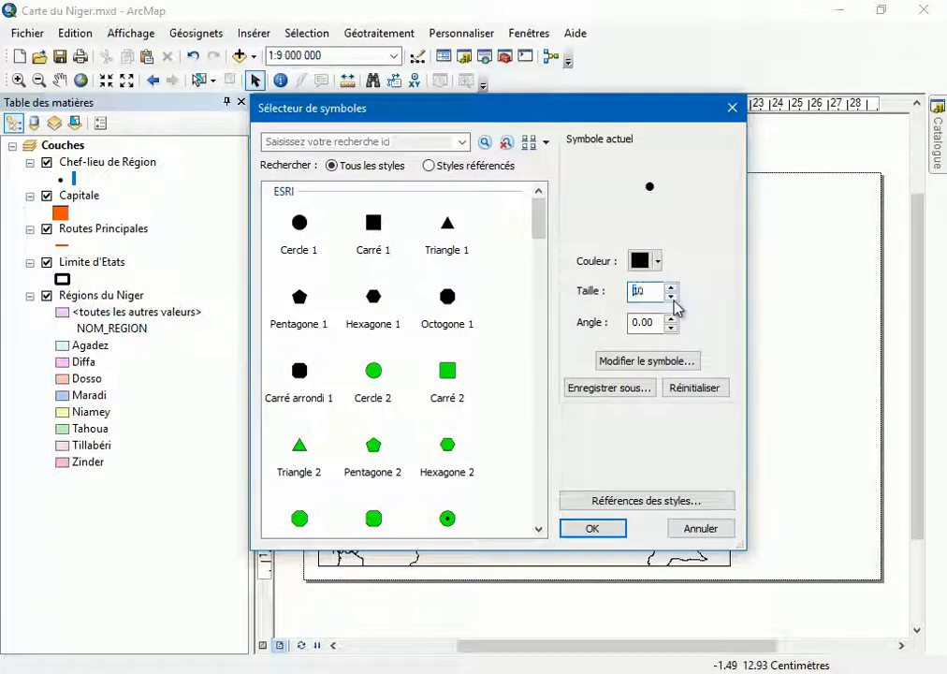
{"action": "left_click", "coordinate": [609, 528]}
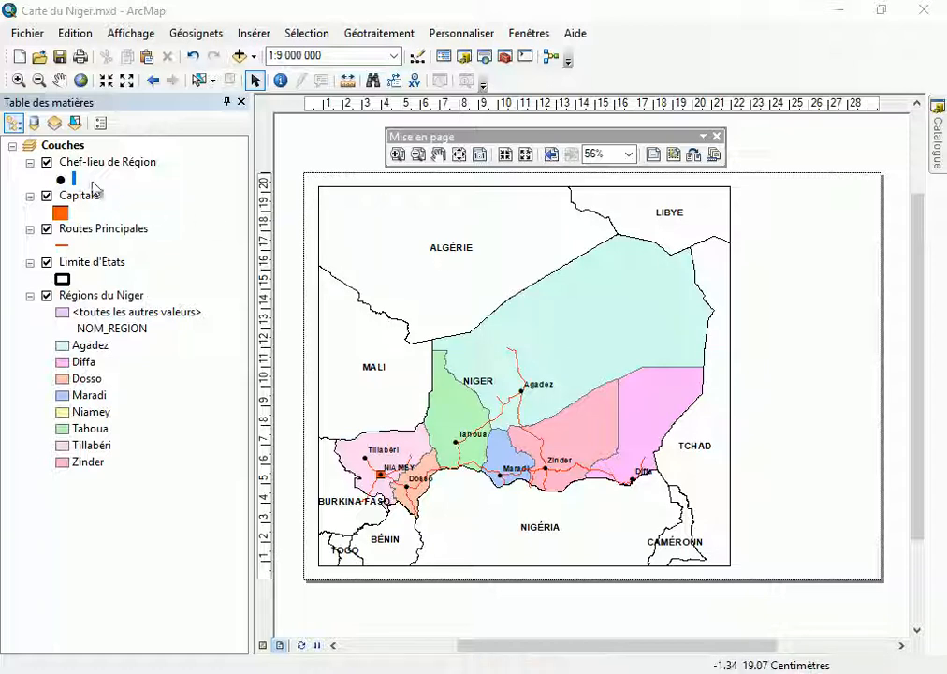
Start a new grid for the Couches data frame and choose the Graticule type, after previewing the Repères and Carroyage types
{"action": "double_click", "coordinate": [71, 150]}
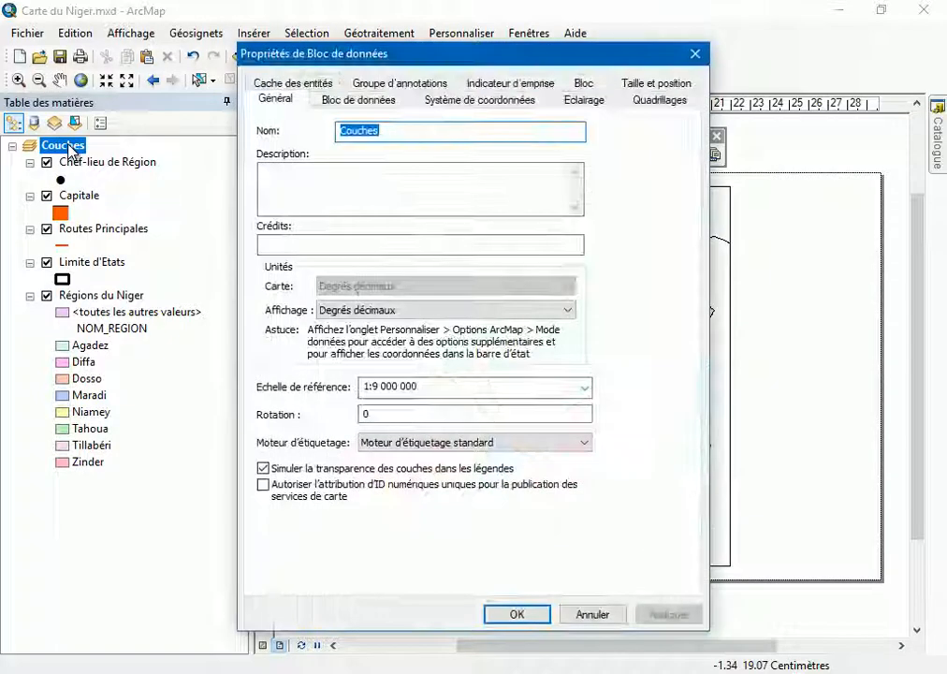
{"action": "left_click", "coordinate": [682, 101]}
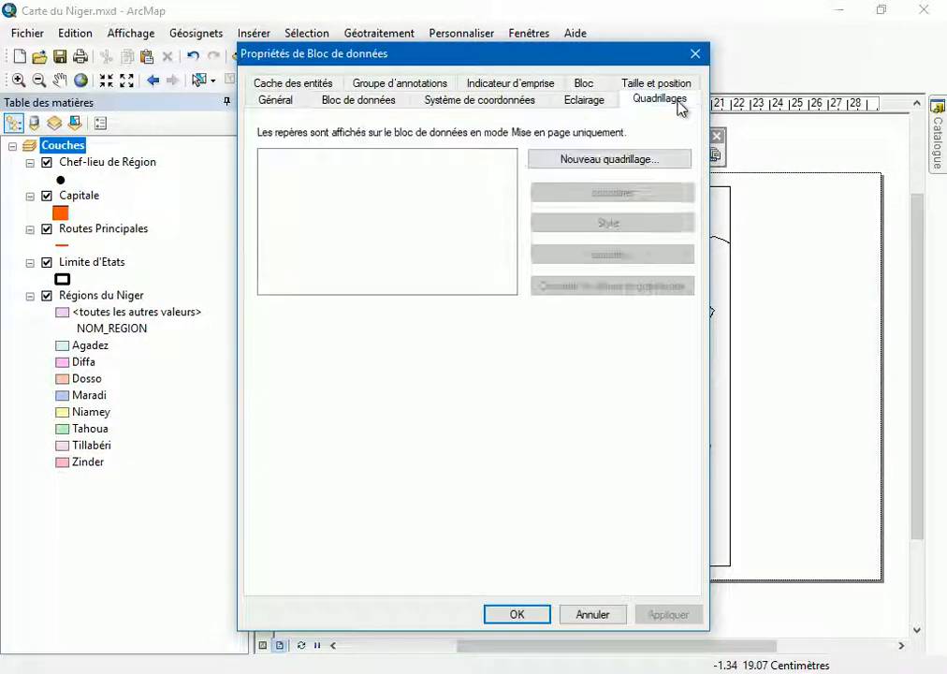
{"action": "left_click", "coordinate": [615, 169]}
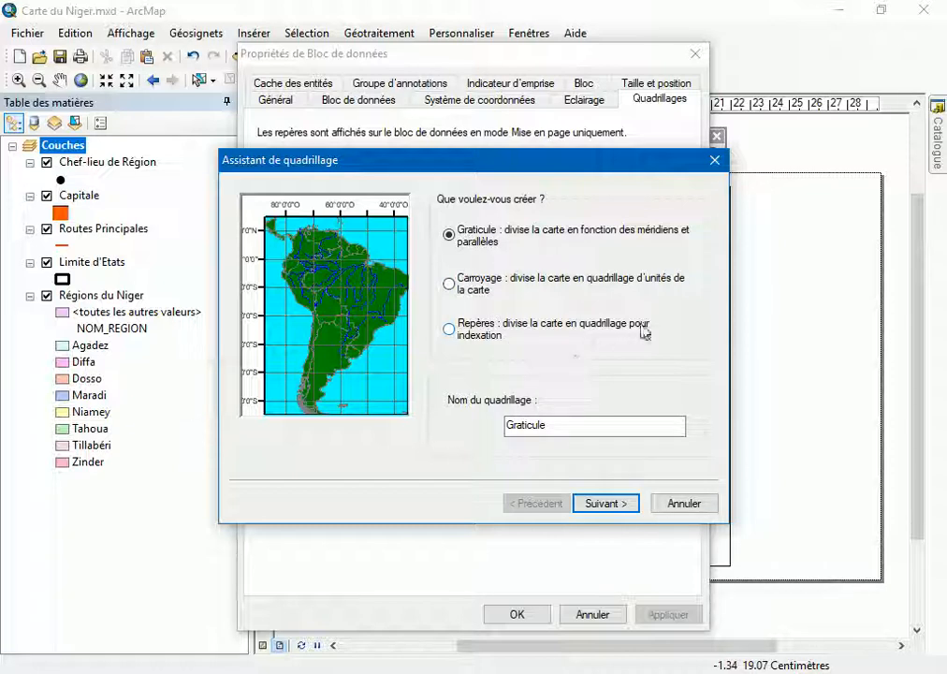
{"action": "left_click", "coordinate": [450, 329]}
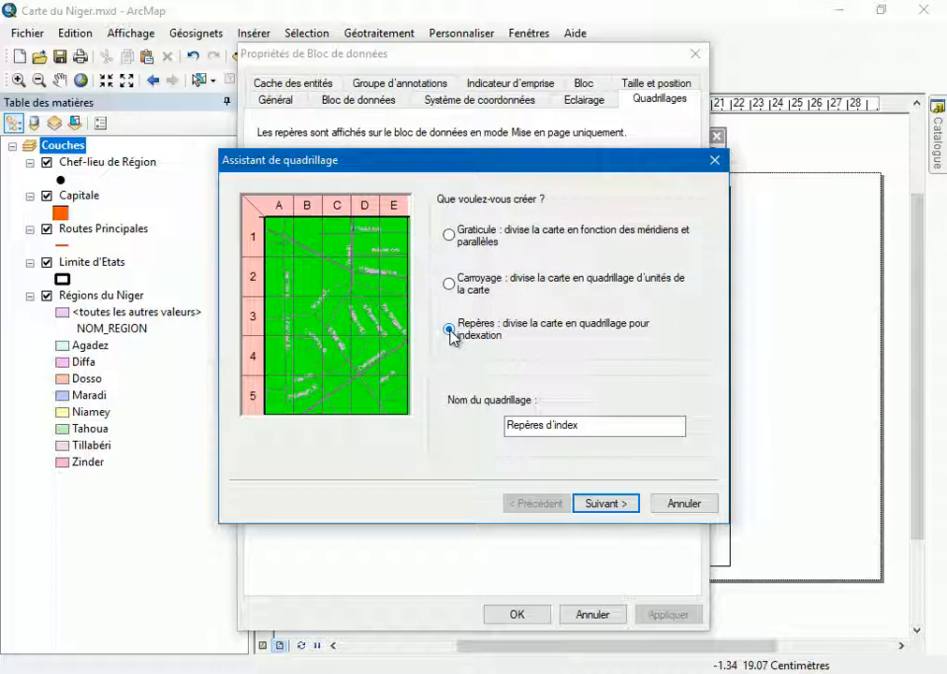
{"action": "left_click", "coordinate": [450, 283]}
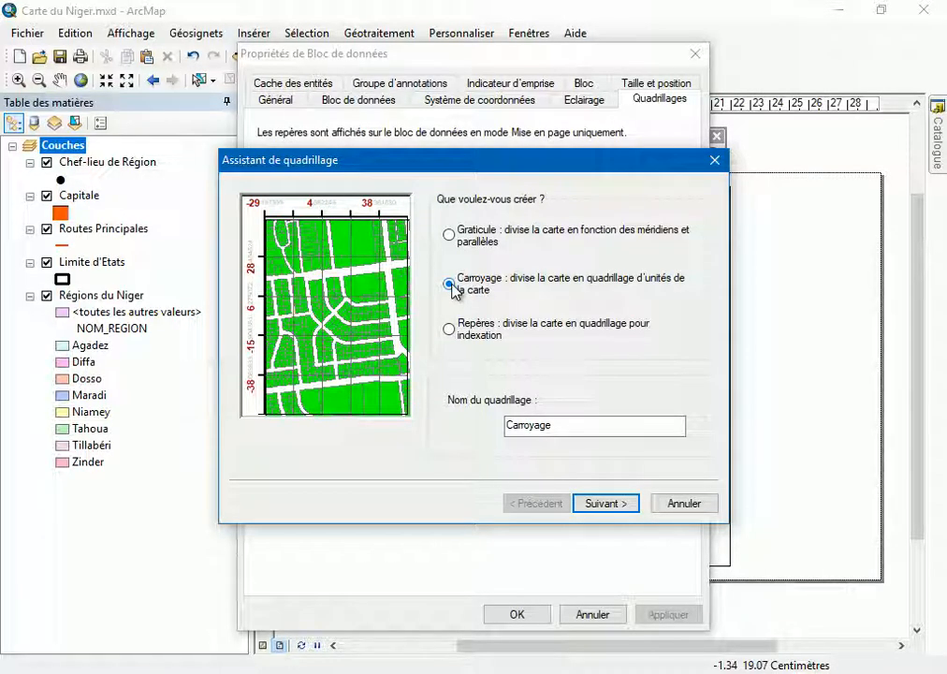
{"action": "left_click", "coordinate": [451, 236]}
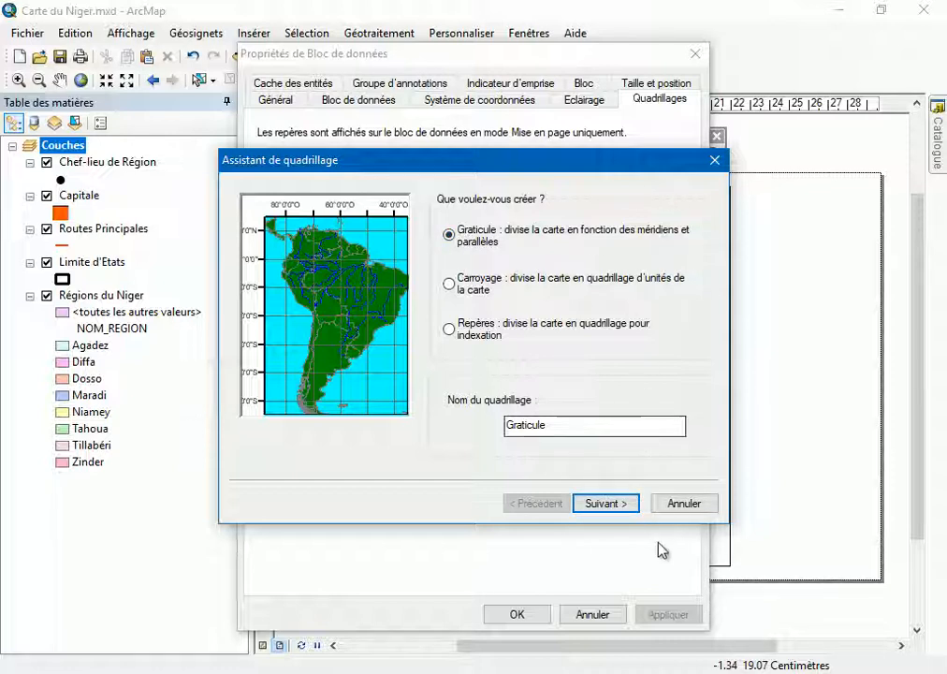
Choose the Graduations et étiquettes appearance for the graticule after previewing the Graticule et étiquettes and Etiquettes uniquement options
{"action": "left_click", "coordinate": [603, 504]}
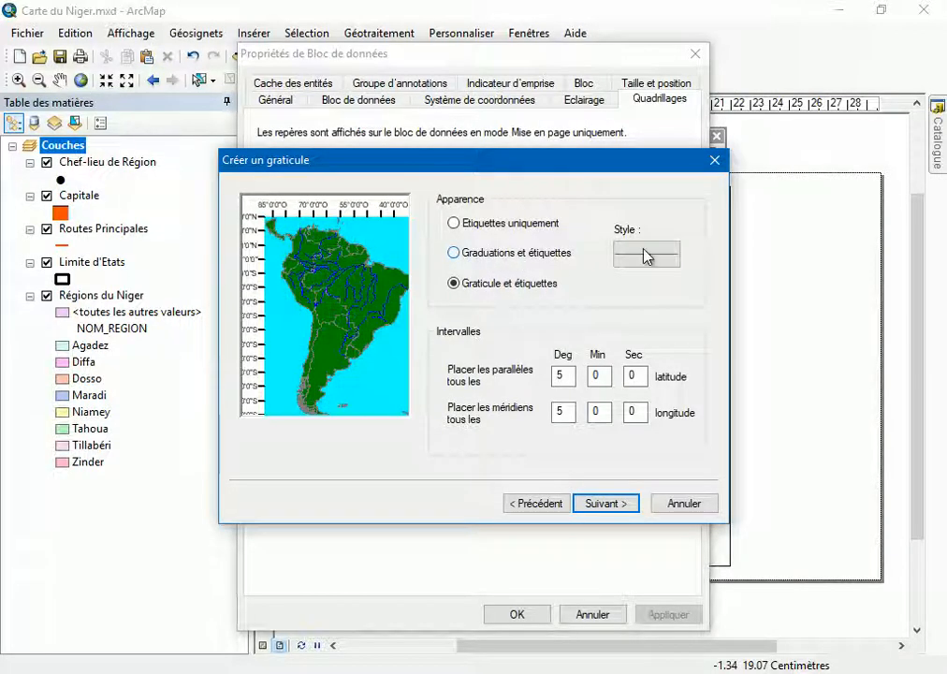
{"action": "left_click", "coordinate": [468, 253]}
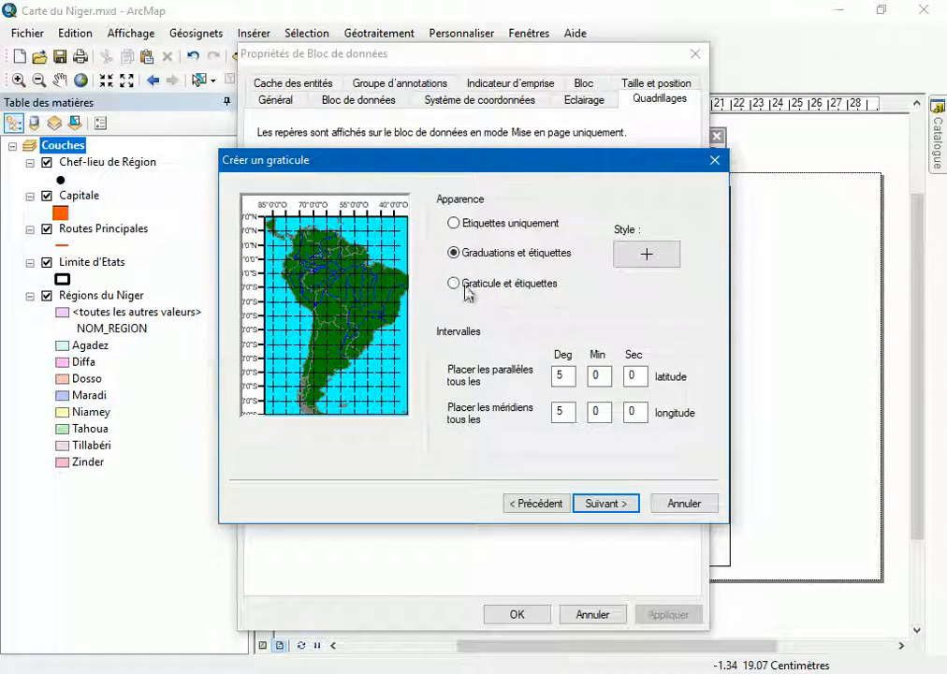
{"action": "left_click", "coordinate": [468, 286]}
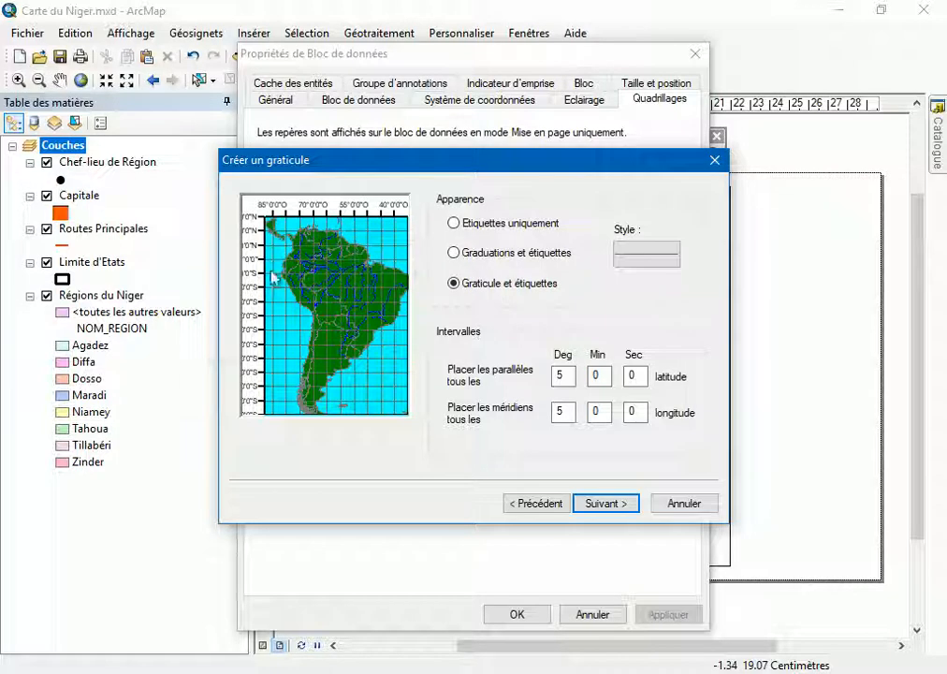
{"action": "left_click", "coordinate": [463, 223]}
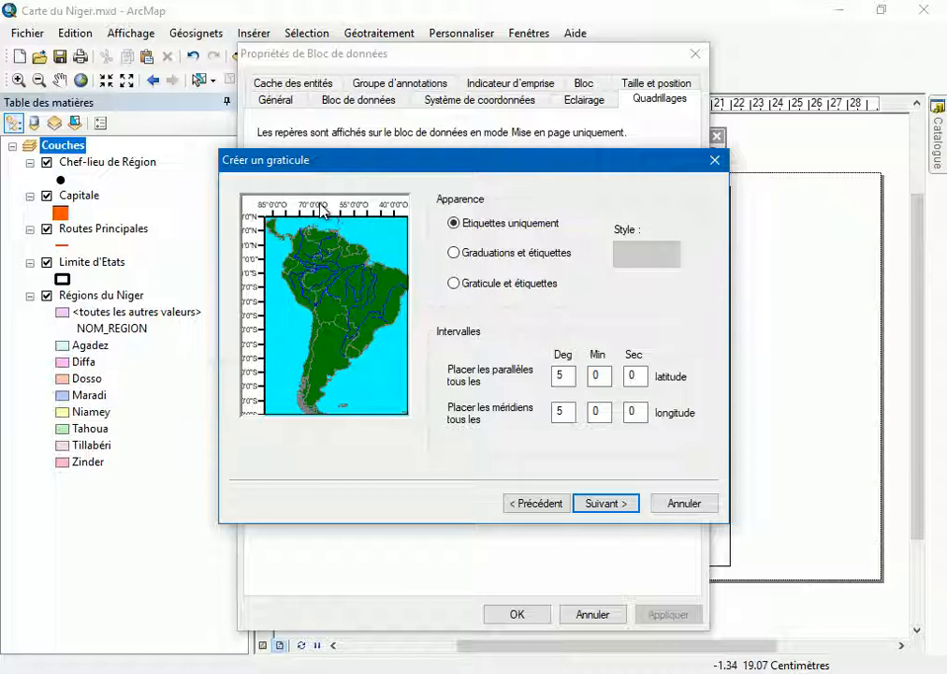
{"action": "left_click", "coordinate": [468, 254]}
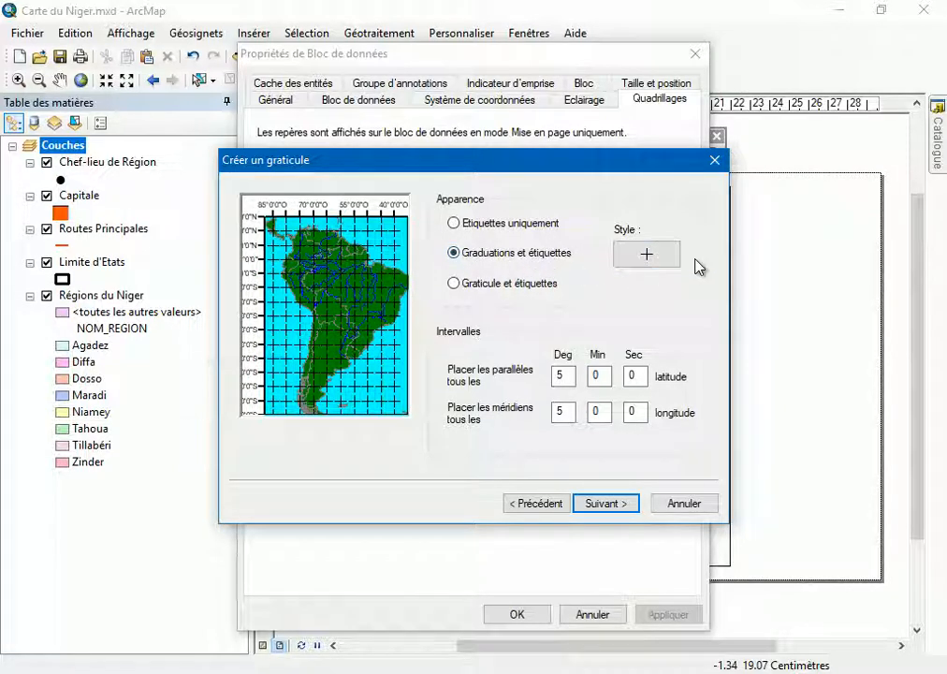
{"action": "left_click", "coordinate": [470, 286]}
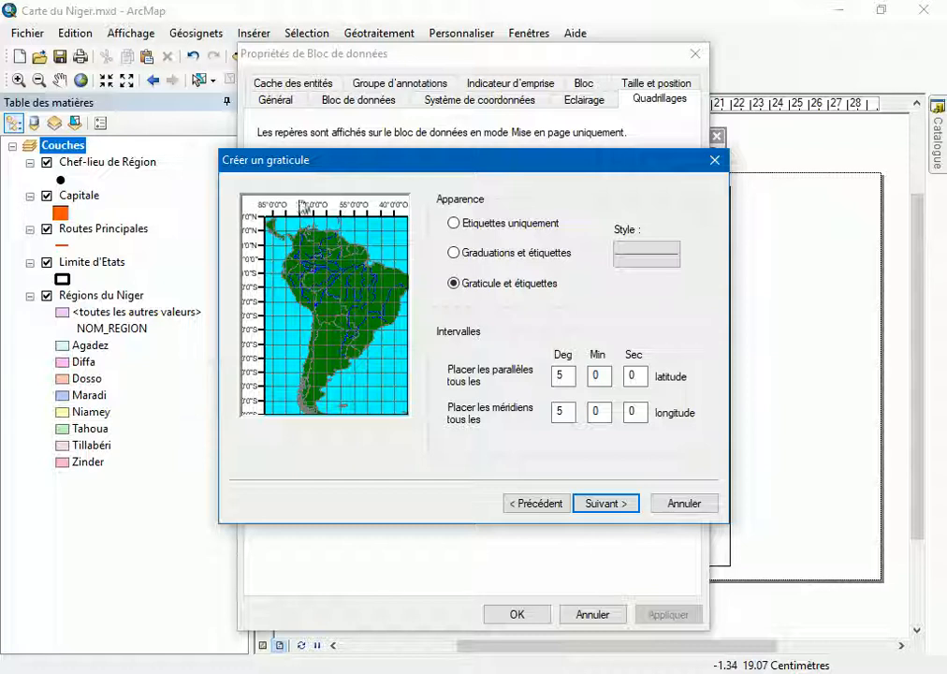
{"action": "left_click", "coordinate": [459, 254]}
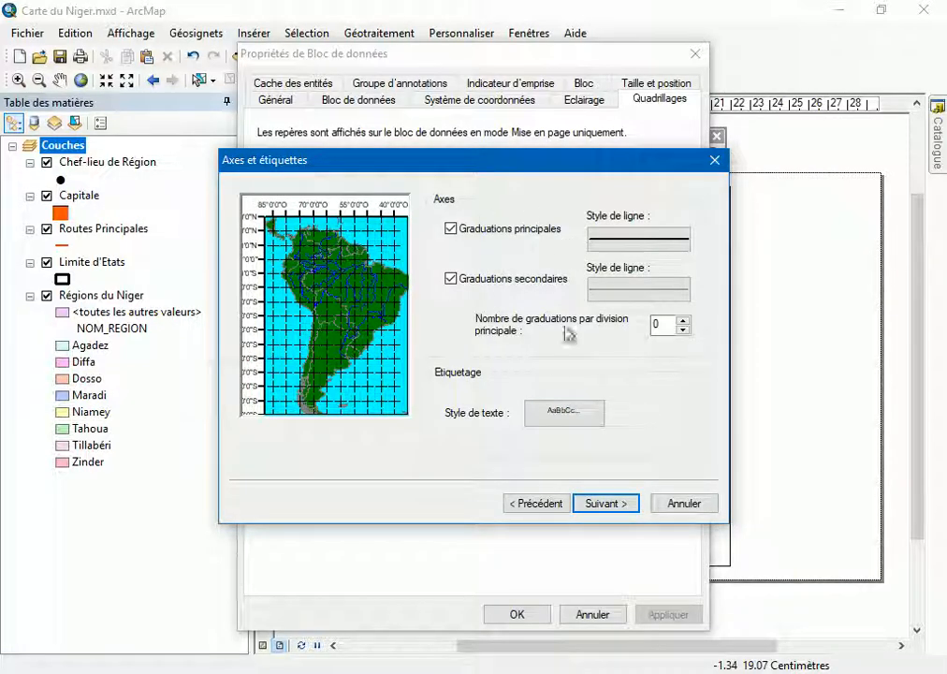
Add a black border outside the grid, finish the graticule and apply it to the data frame
{"action": "left_click", "coordinate": [604, 504]}
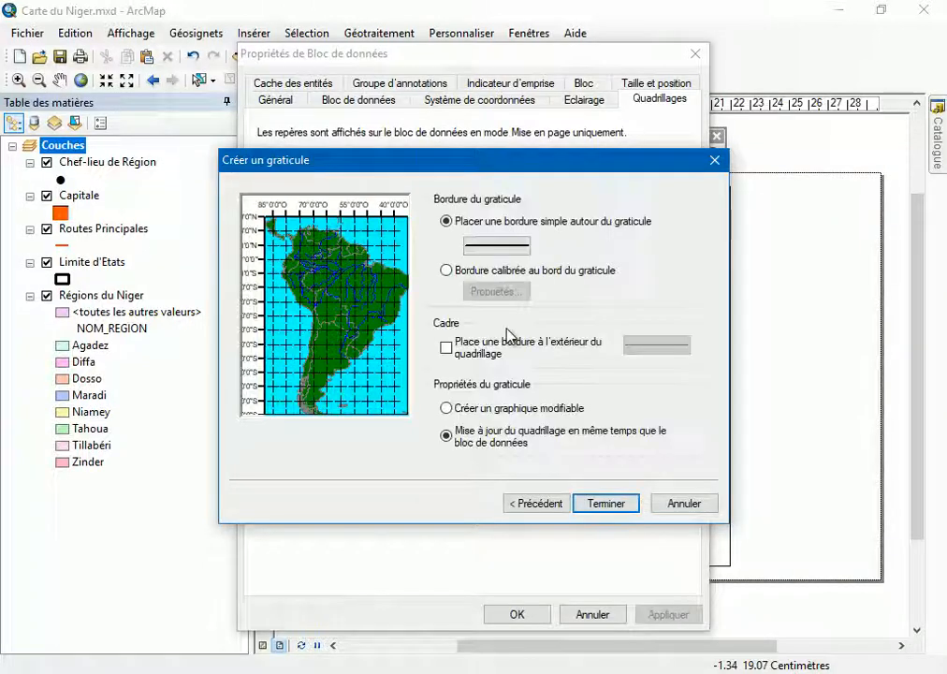
{"action": "left_click", "coordinate": [447, 348]}
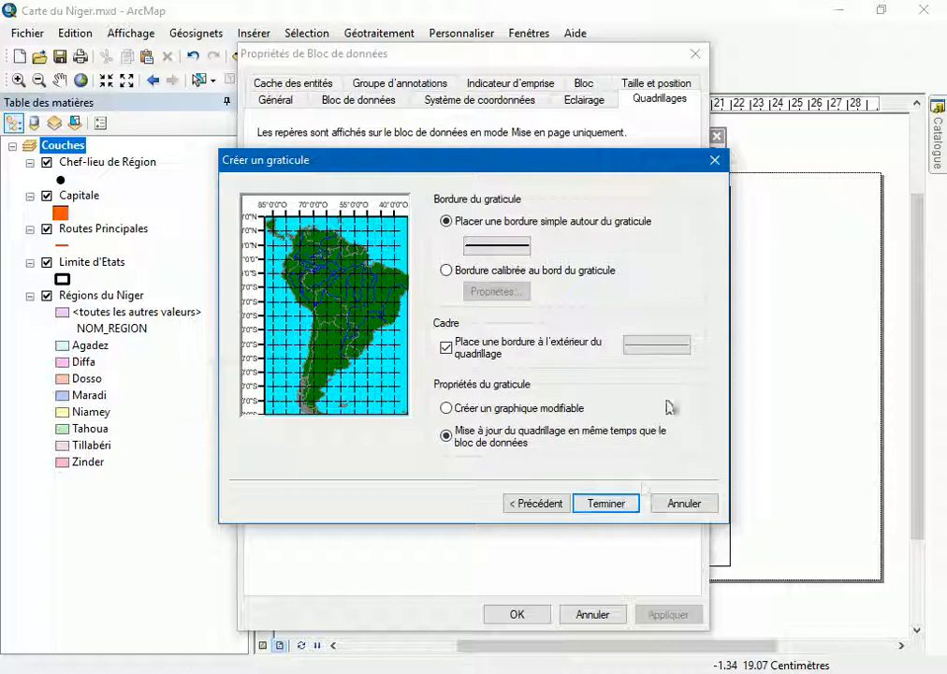
{"action": "left_click", "coordinate": [661, 348]}
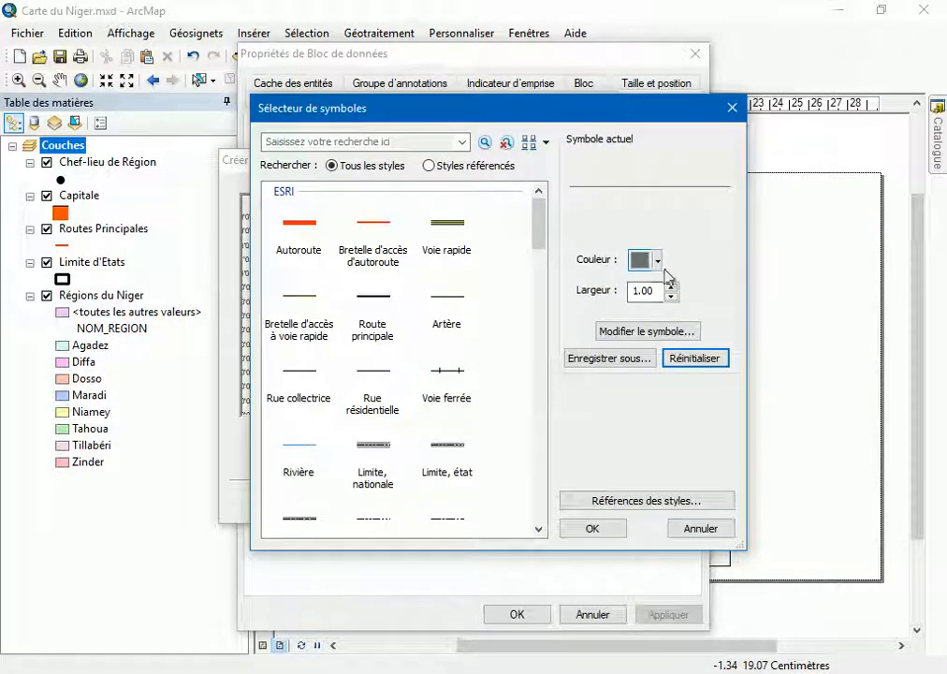
{"action": "left_click", "coordinate": [658, 262]}
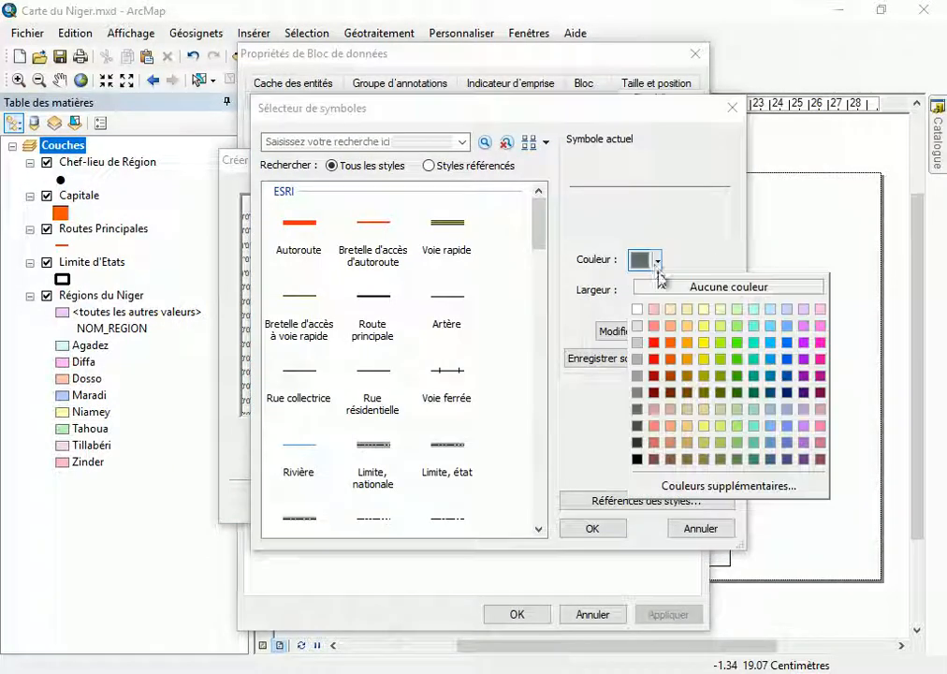
{"action": "left_click", "coordinate": [636, 459]}
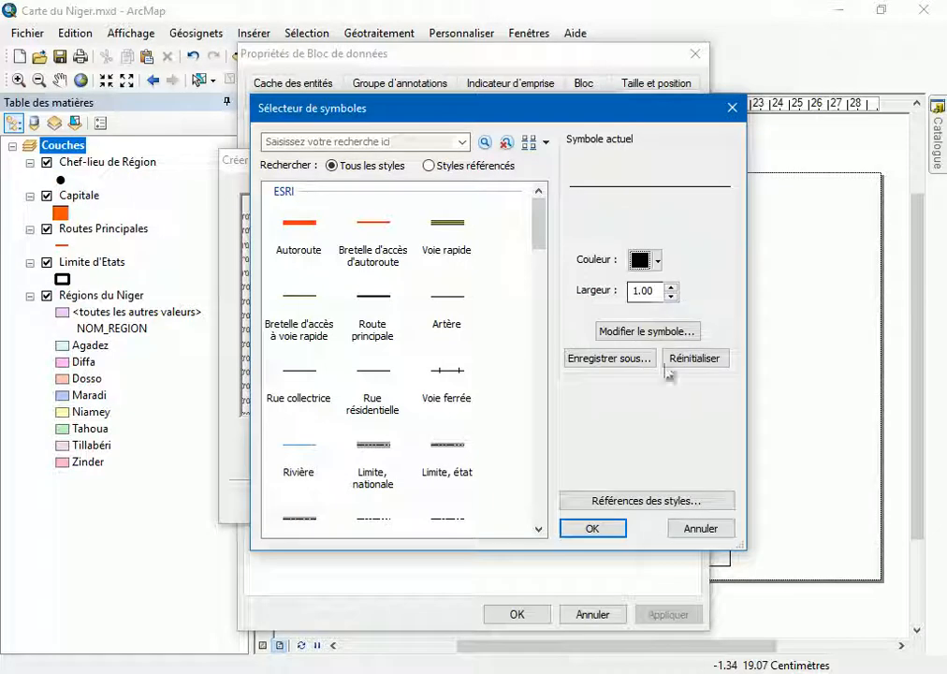
{"action": "left_click", "coordinate": [619, 532]}
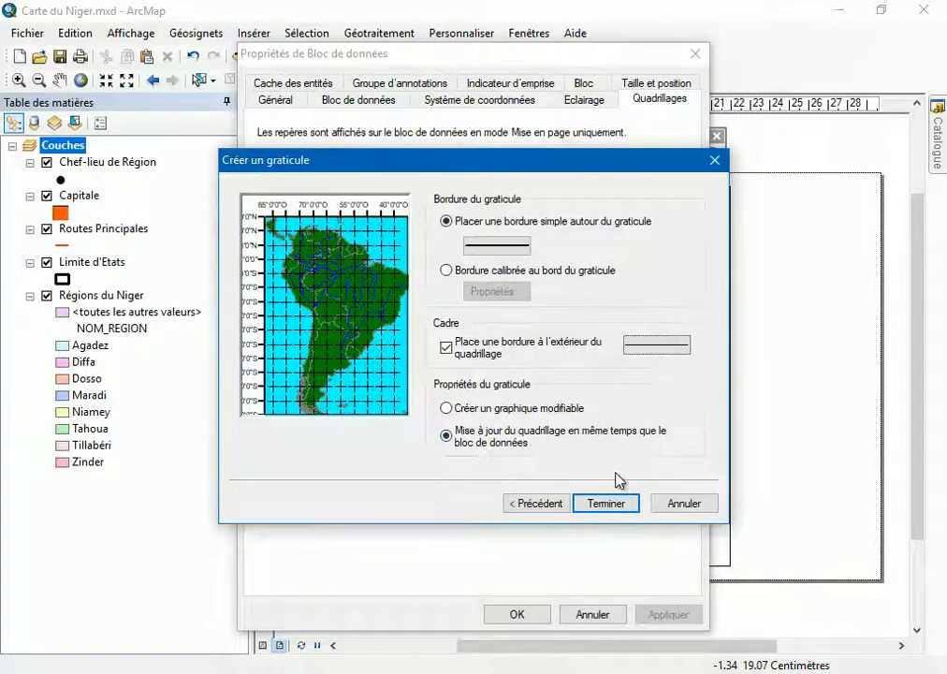
{"action": "left_click", "coordinate": [606, 504]}
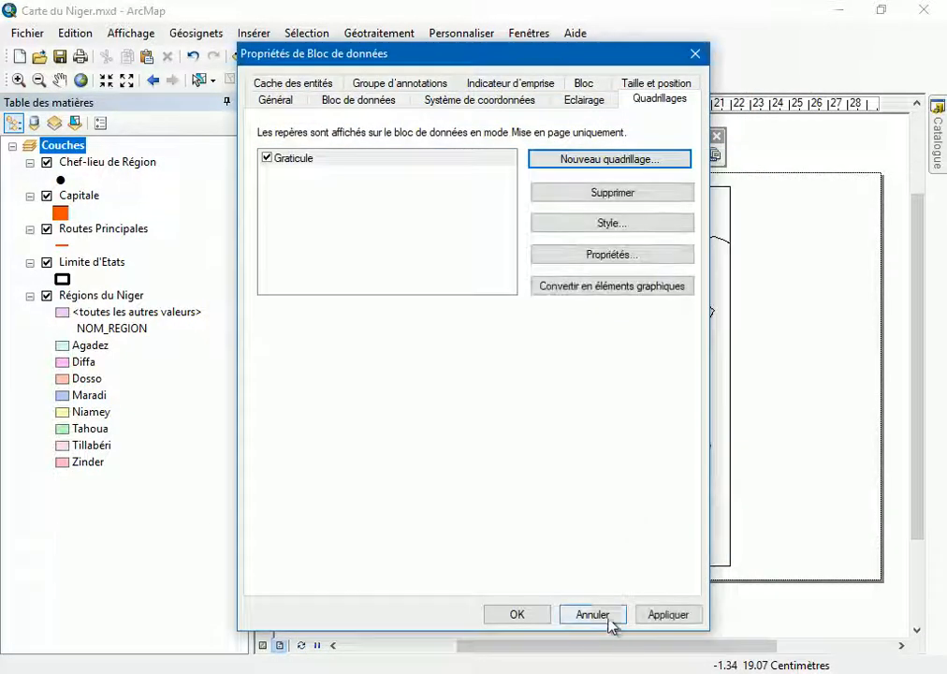
{"action": "left_click", "coordinate": [532, 617]}
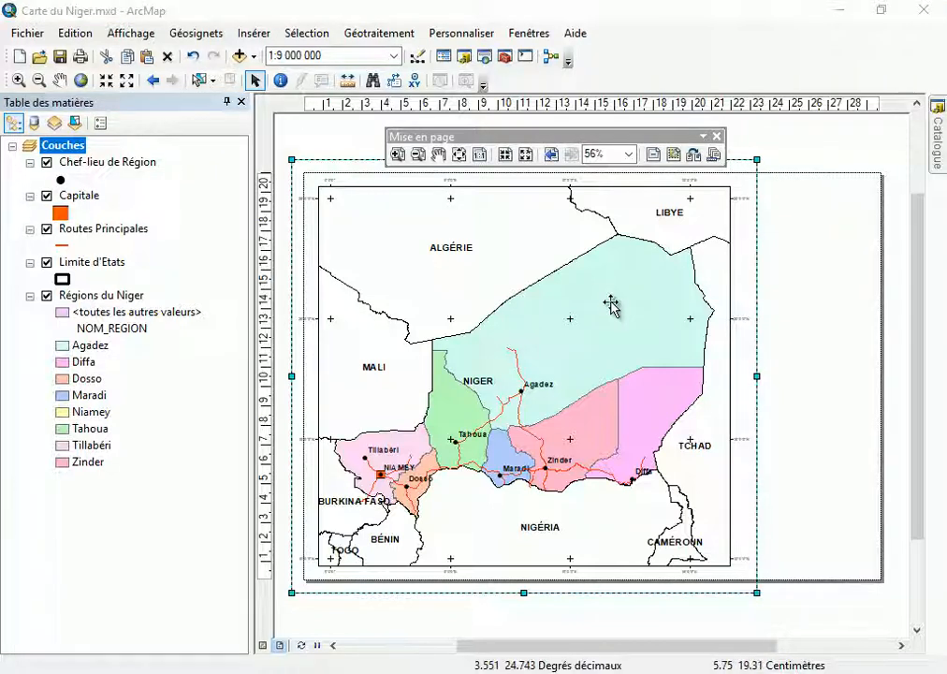
Dock the floating Mise en page toolbar and inspect the grid labels at the data frame's upper-left corner
{"action": "double_click", "coordinate": [556, 136]}
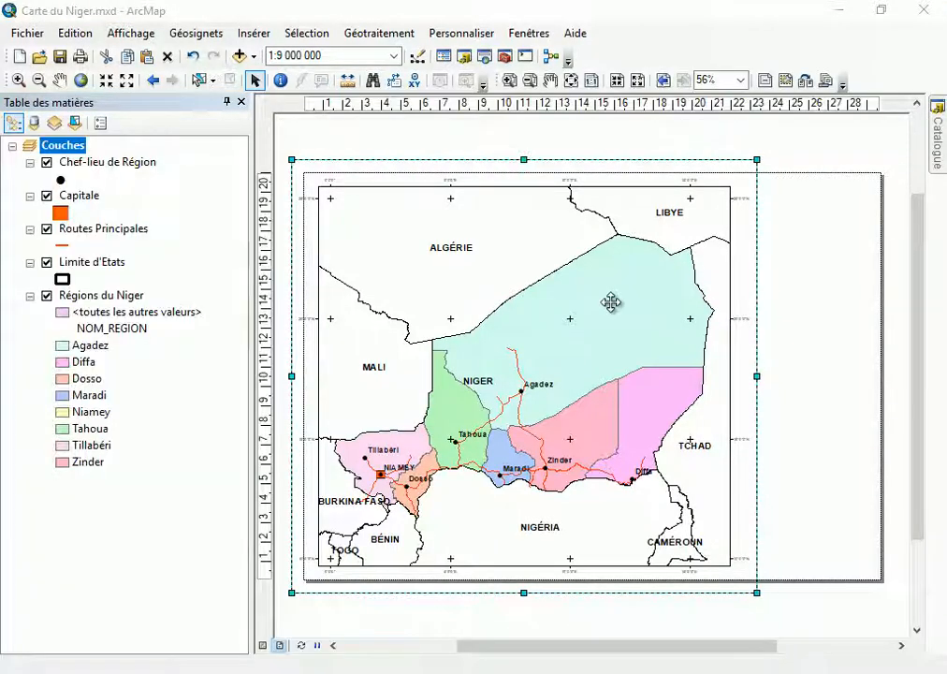
{"action": "left_click_drag", "start_coordinate": [281, 148], "coordinate": [344, 211]}
{"action": "left_click", "coordinate": [562, 372]}
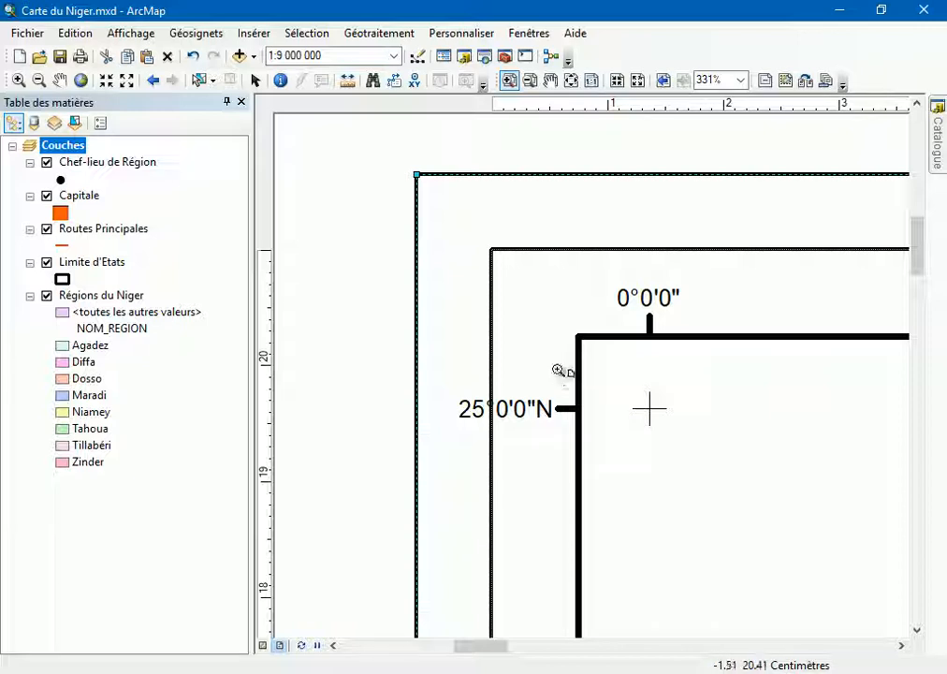
Set the graticule labels to vertical orientation on the Gauche and Droite sides and check them on the layout
{"action": "double_click", "coordinate": [558, 376]}
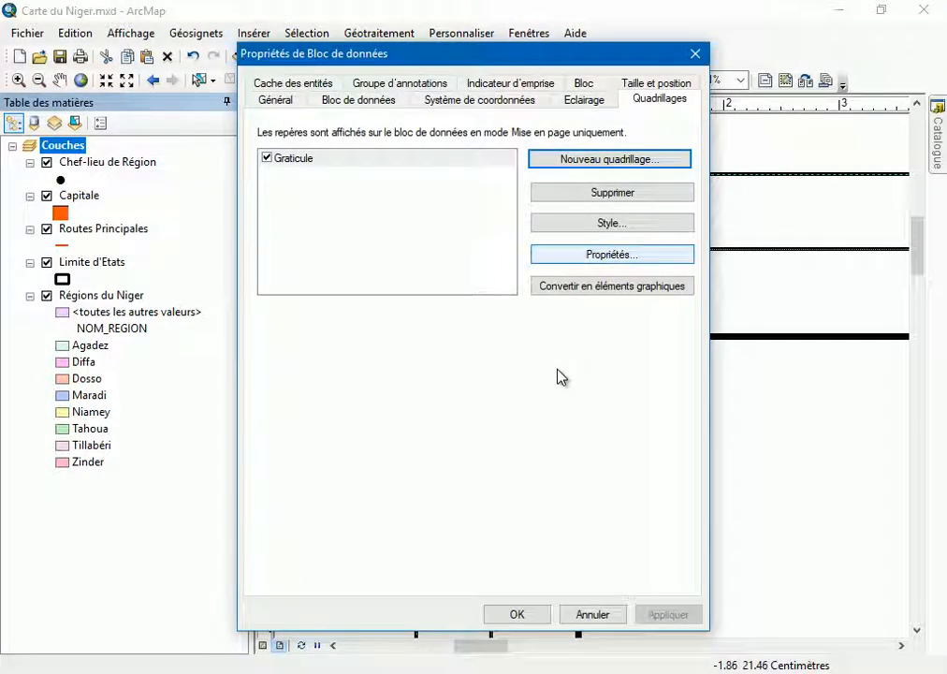
{"action": "left_click", "coordinate": [612, 255]}
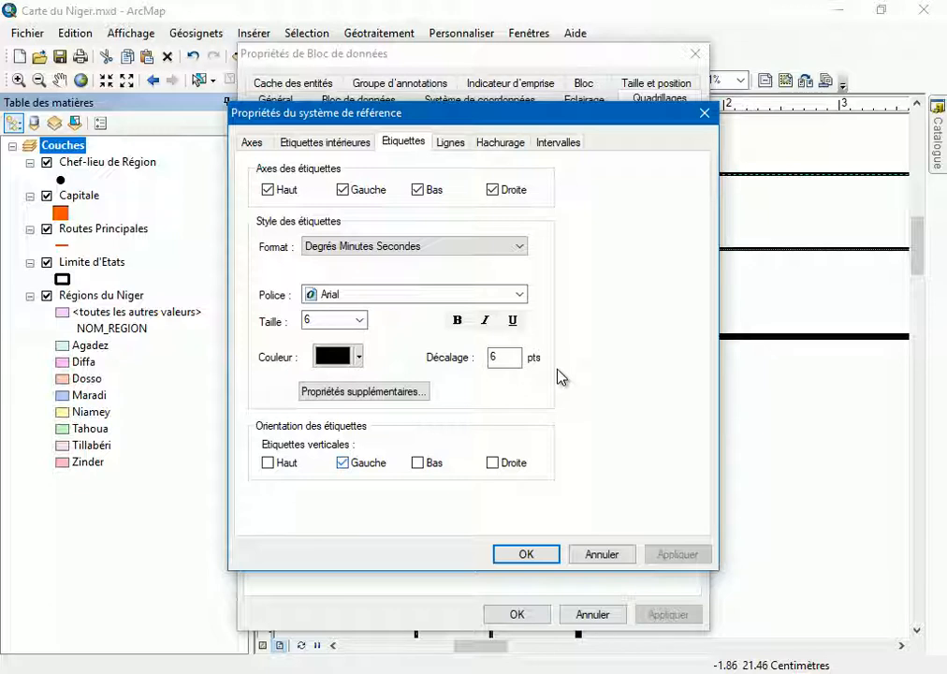
{"action": "left_click", "coordinate": [492, 462]}
{"action": "left_click", "coordinate": [526, 554]}
{"action": "left_click", "coordinate": [516, 614]}
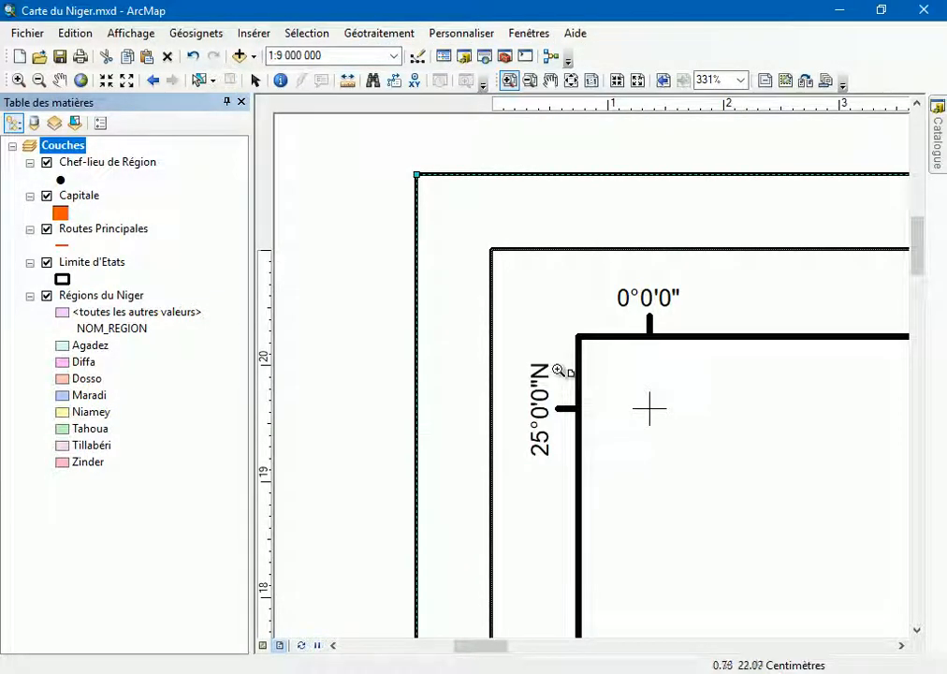
{"action": "left_click", "coordinate": [570, 80]}
{"action": "left_click_drag", "start_coordinate": [714, 169], "coordinate": [792, 306]}
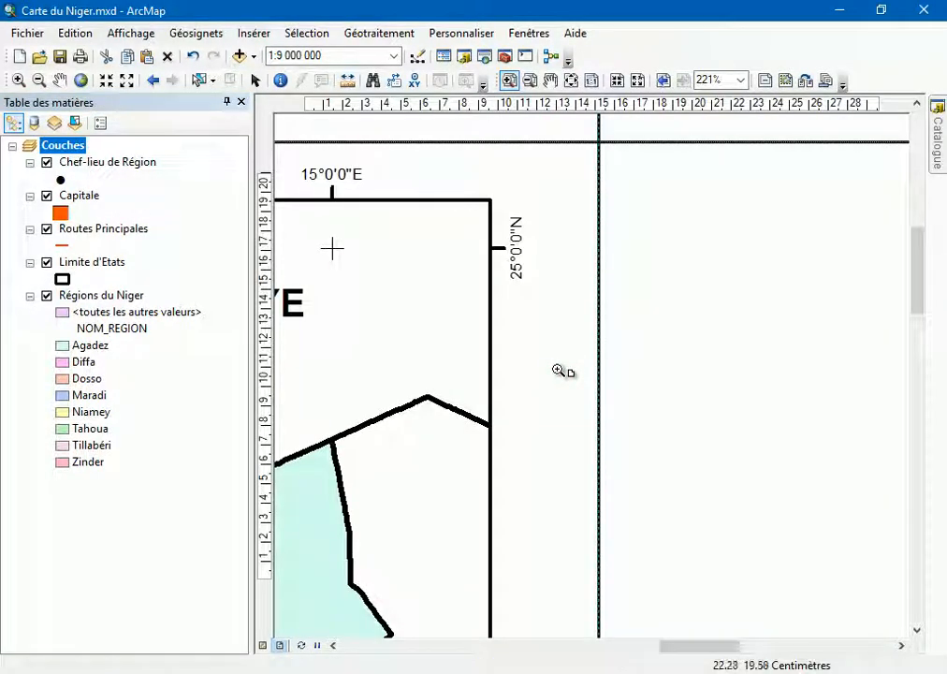
{"action": "left_click", "coordinate": [570, 80]}
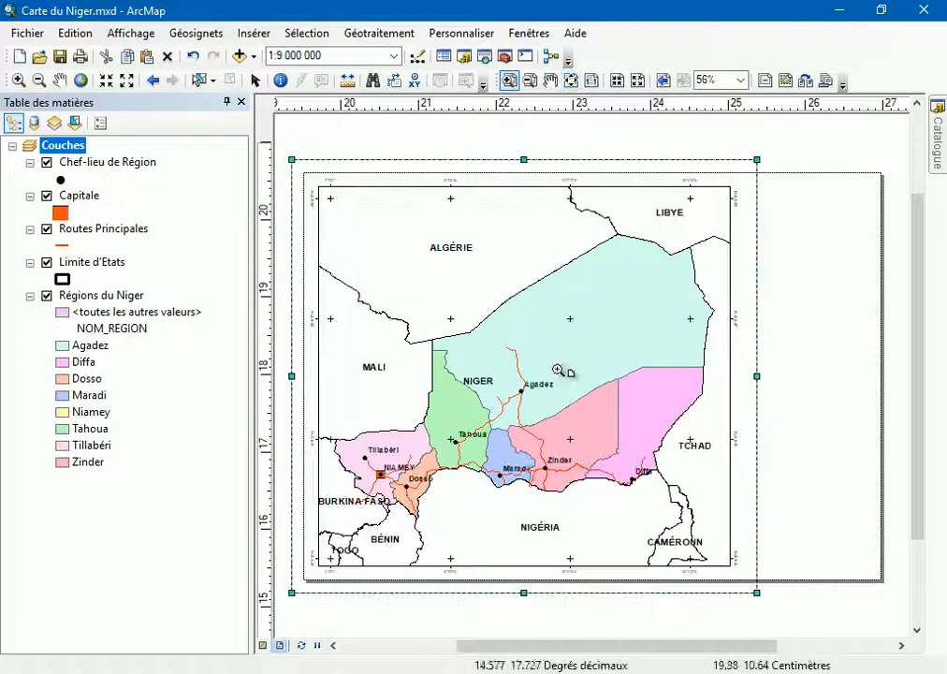
Pull in all four sides of the data frame's outer boundary to fit the page edges and the grid labels
{"action": "left_click", "coordinate": [254, 81]}
{"action": "left_click_drag", "start_coordinate": [757, 376], "coordinate": [743, 366]}
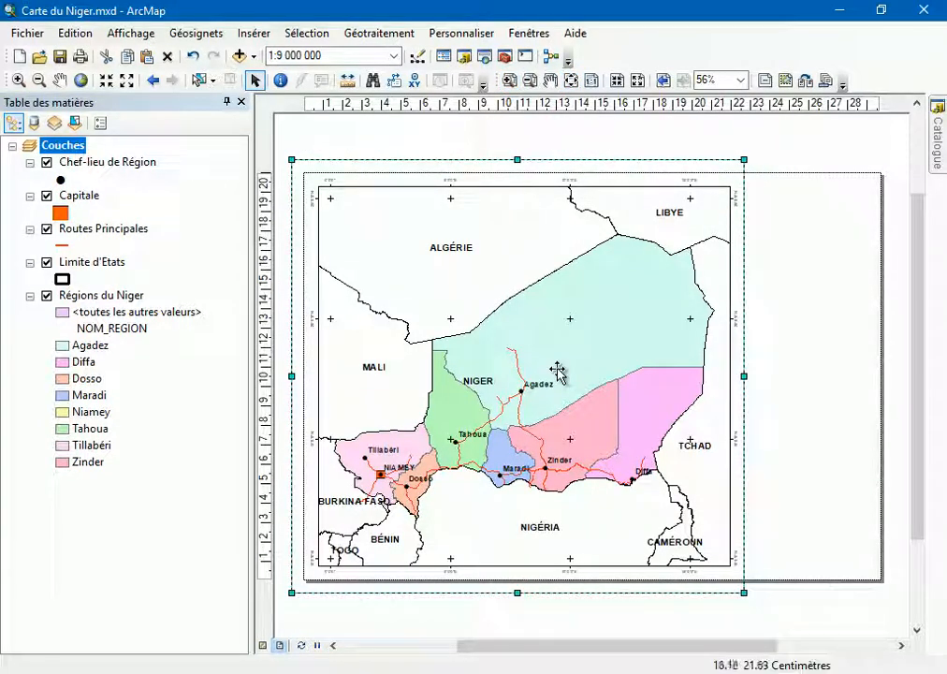
{"action": "left_click_drag", "start_coordinate": [518, 160], "coordinate": [520, 174]}
{"action": "left_click_drag", "start_coordinate": [291, 383], "coordinate": [307, 384]}
{"action": "left_click_drag", "start_coordinate": [526, 592], "coordinate": [525, 577]}
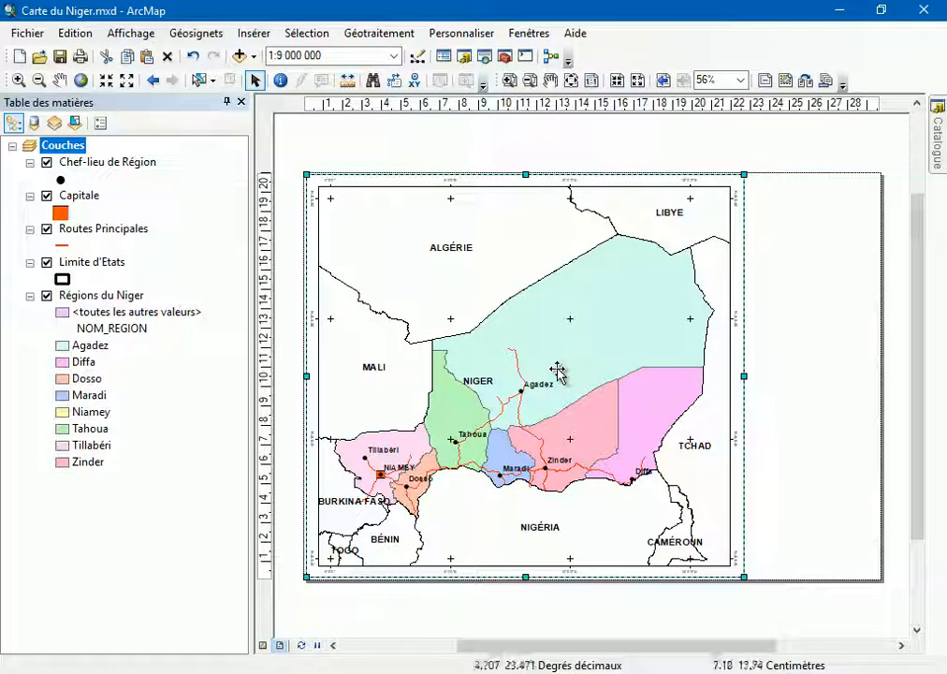
Set the graticule label text size to 10 and the label offset to 3 pts
{"action": "mouse_move", "coordinate": [573, 671]}
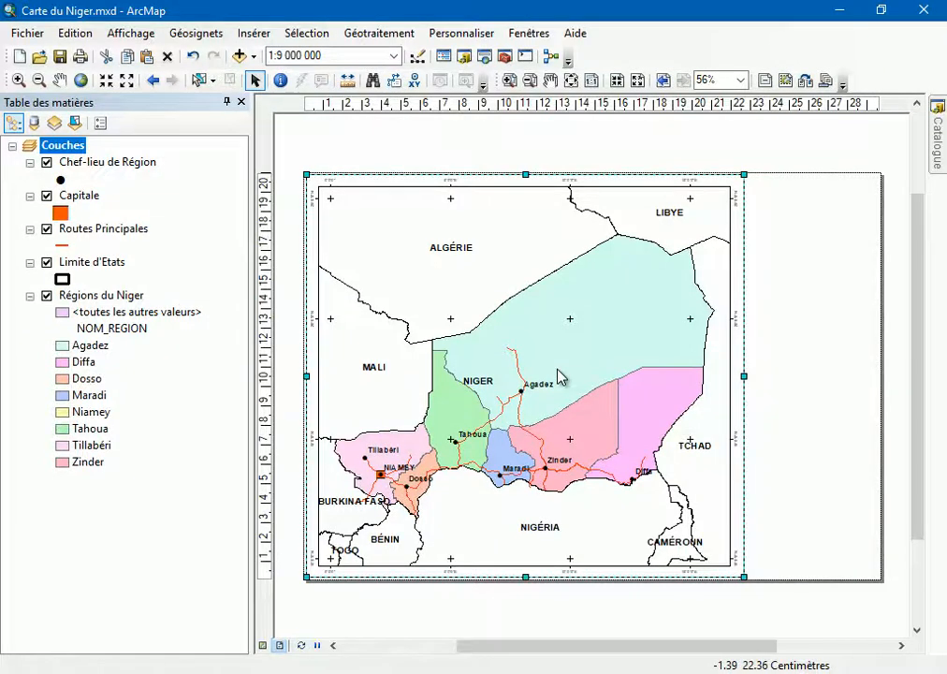
{"action": "double_click", "coordinate": [558, 376]}
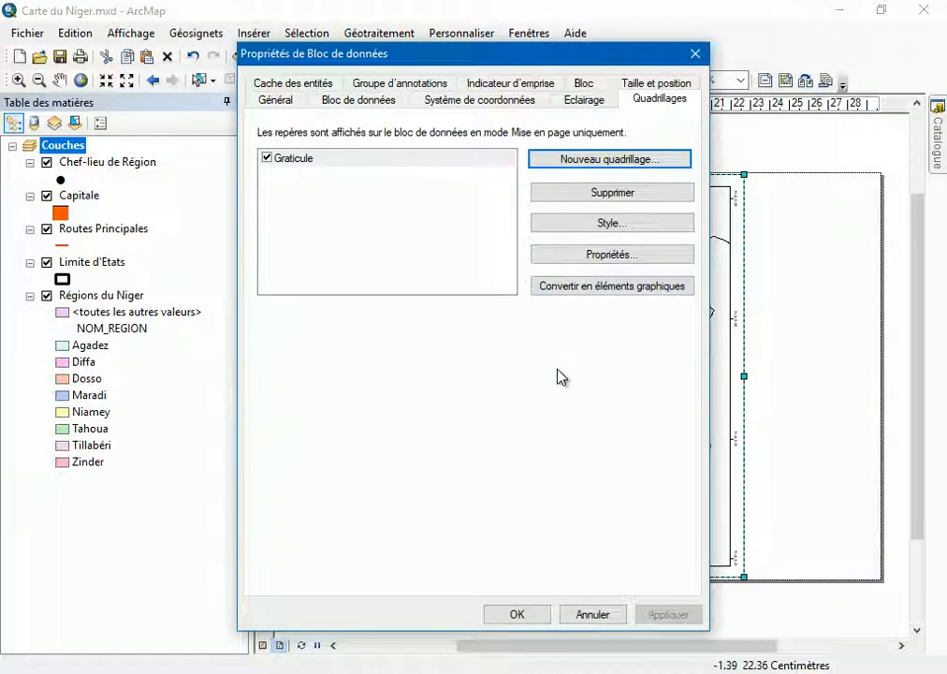
{"action": "left_click", "coordinate": [611, 255]}
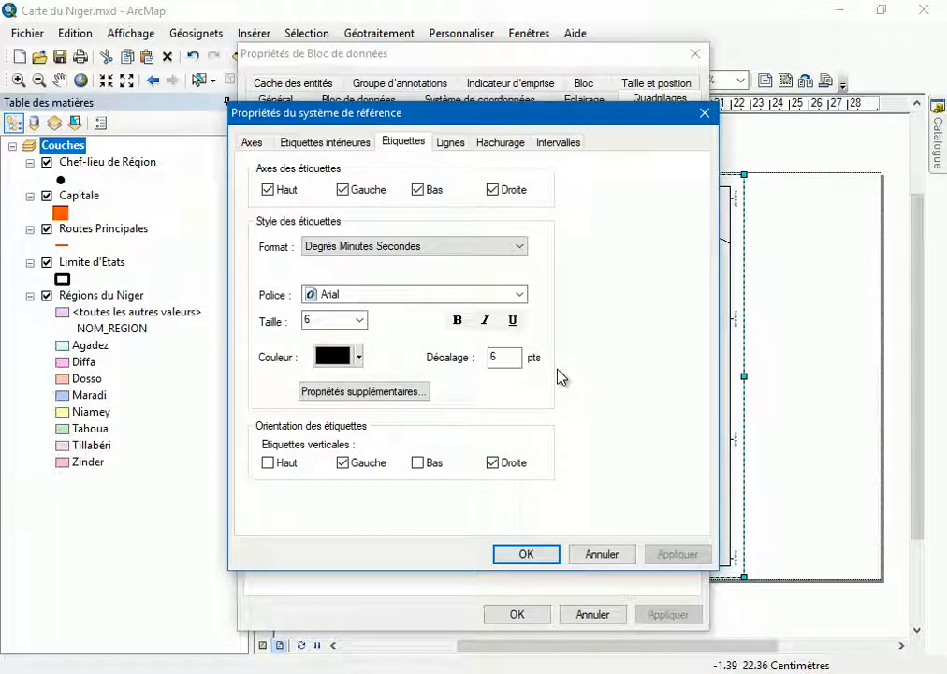
{"action": "left_click", "coordinate": [359, 320]}
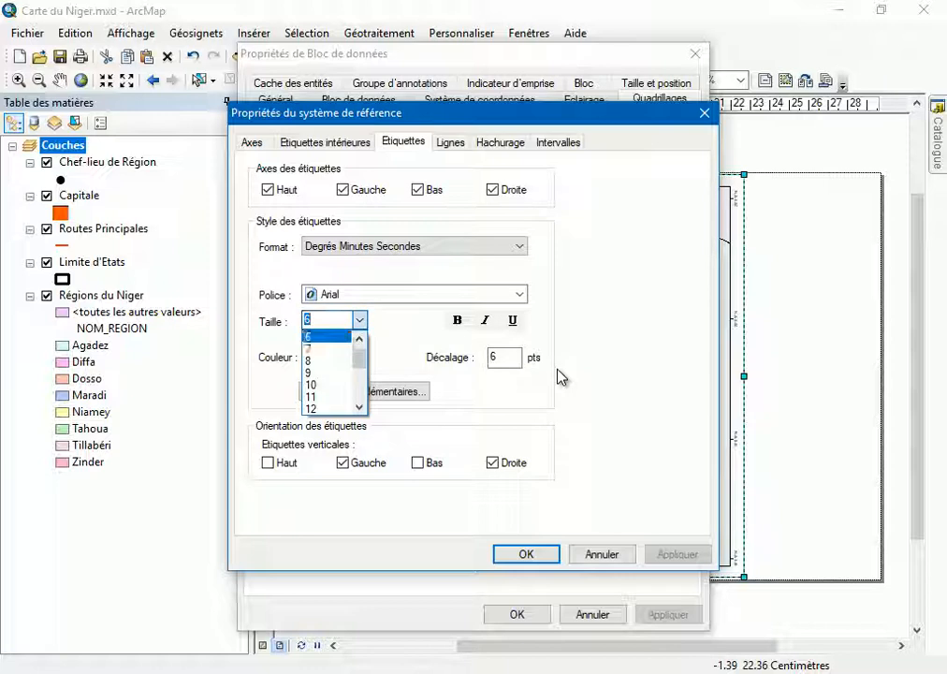
{"action": "left_click", "coordinate": [325, 385]}
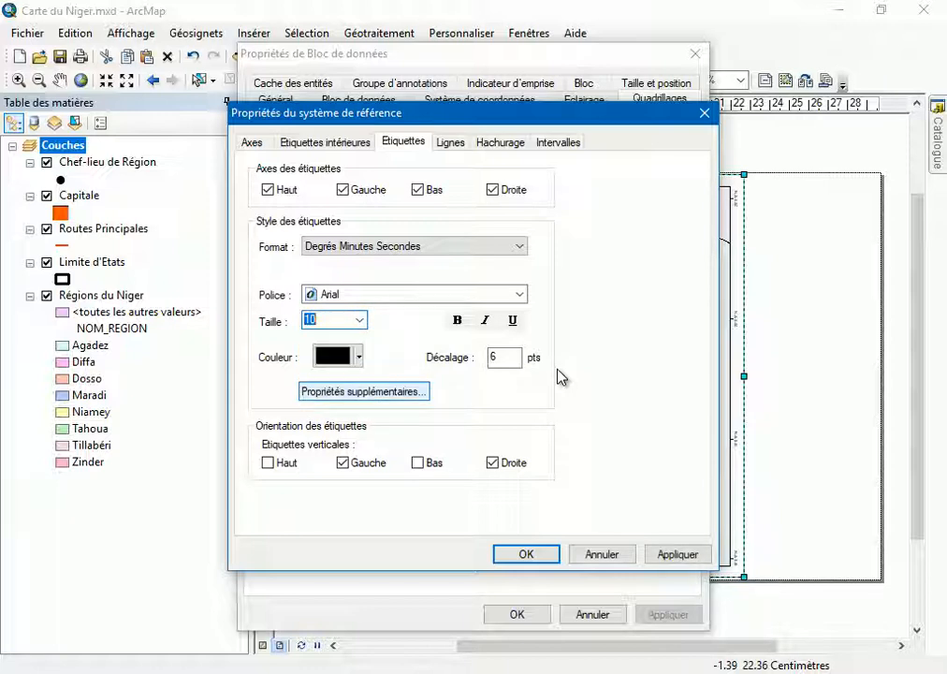
{"action": "double_click", "coordinate": [495, 357]}
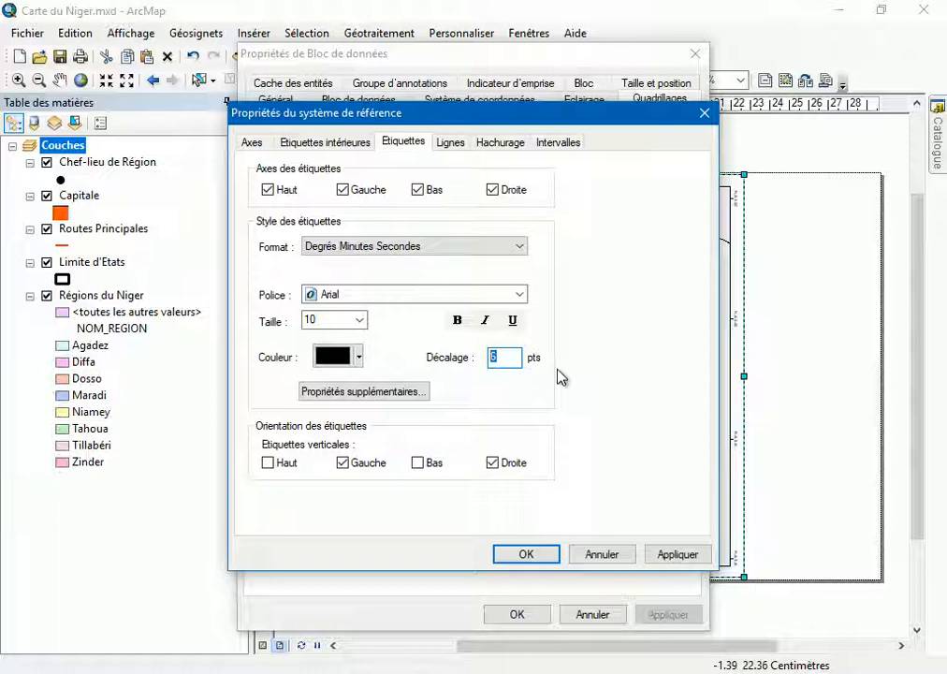
{"action": "type", "text": "3"}
Set the tick size of the graticule's main graduations to 2 pts and apply the grid properties
{"action": "left_click", "coordinate": [450, 142]}
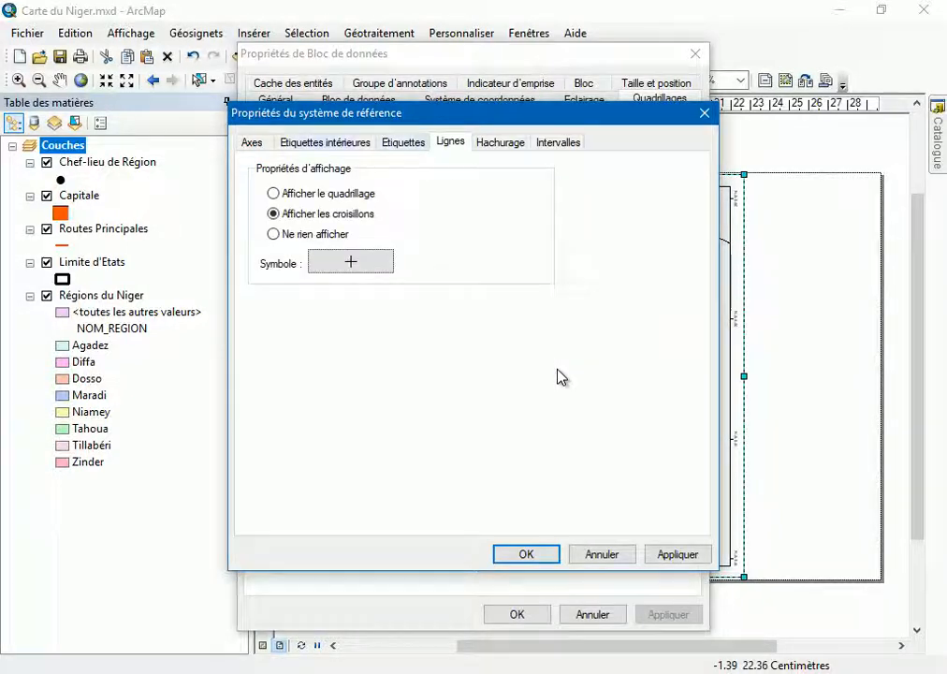
{"action": "left_click", "coordinate": [252, 142]}
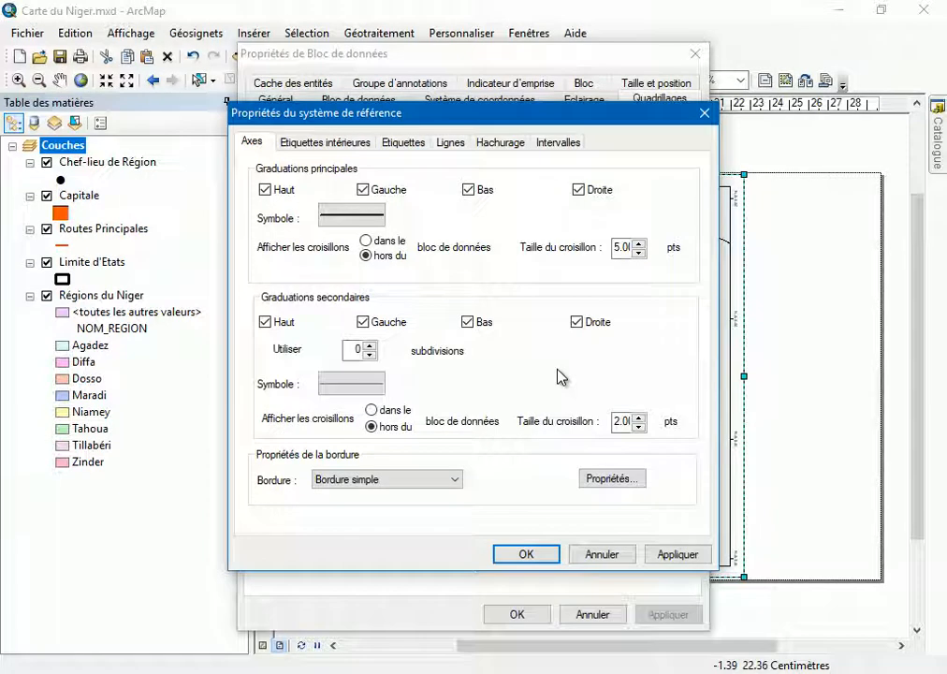
{"action": "left_click", "coordinate": [638, 253]}
{"action": "key", "text": "Down"}
{"action": "type", "text": "2"}
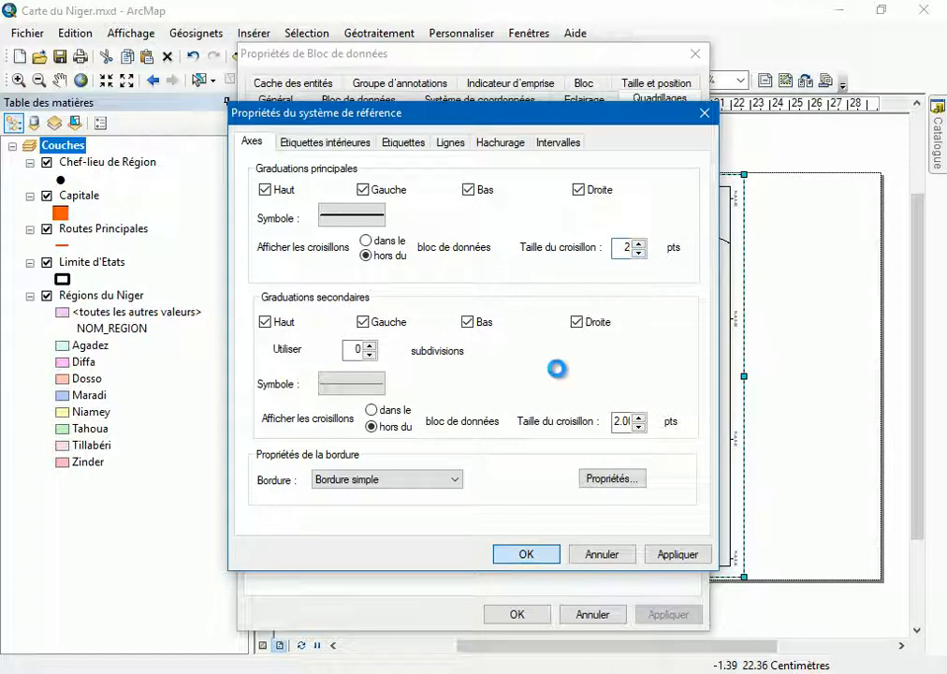
{"action": "key", "text": "Return"}
{"action": "key", "text": "Return"}
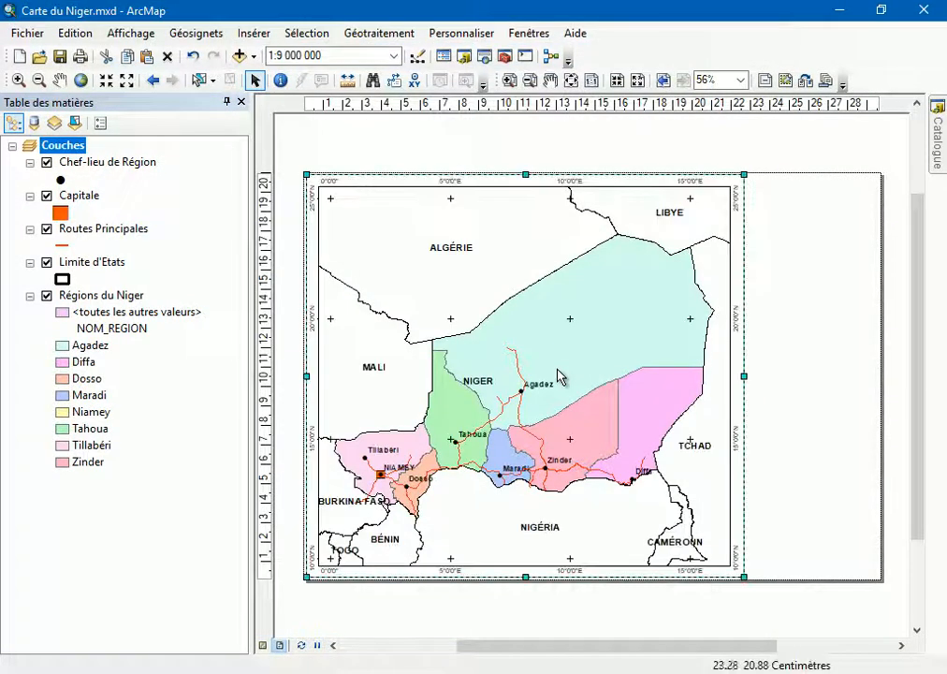
{"action": "left_click", "coordinate": [509, 80]}
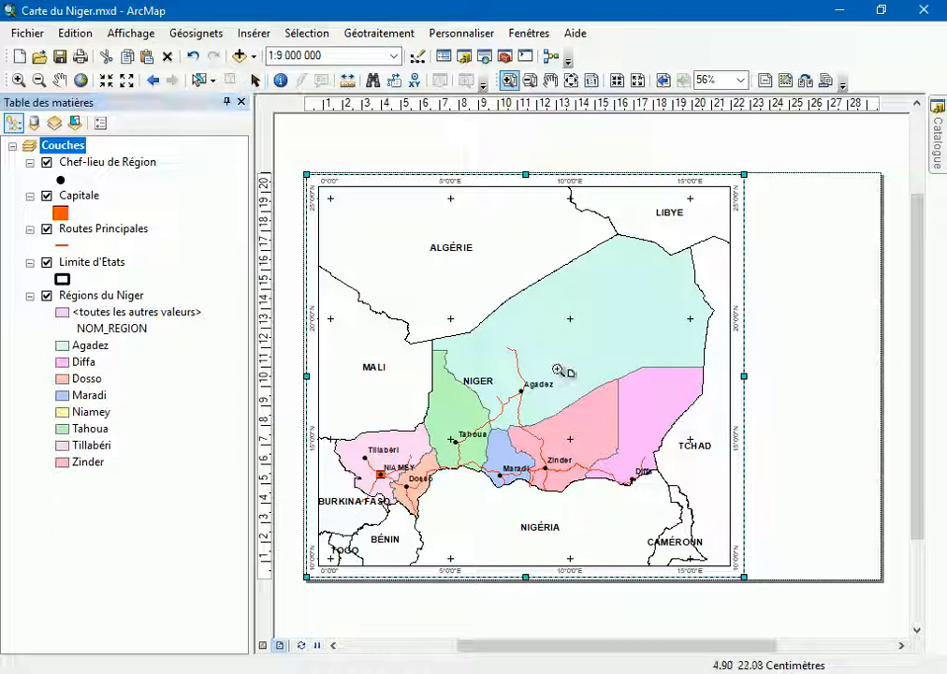
Check the graticule labels and ticks at the map frame's upper-left corner and restore the full-page view
{"action": "left_click_drag", "start_coordinate": [290, 151], "coordinate": [374, 374]}
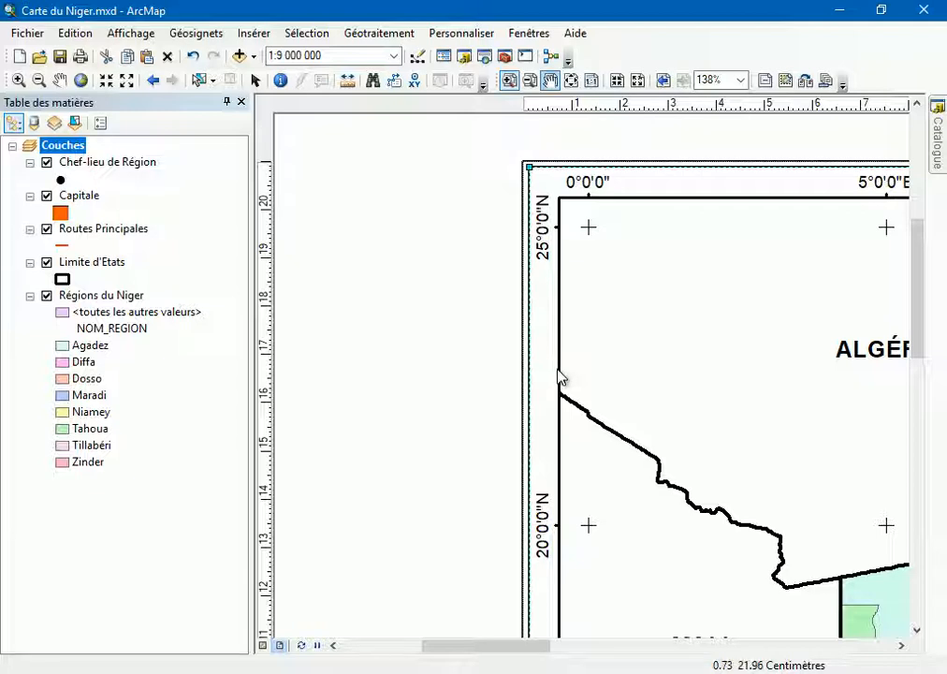
{"action": "left_click", "coordinate": [569, 80]}
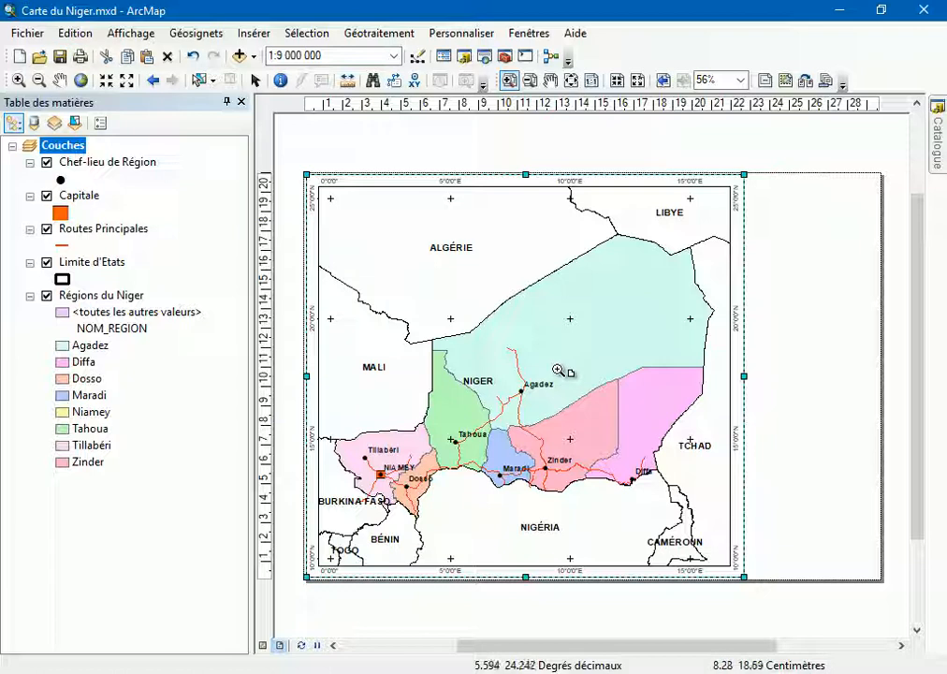
{"action": "left_click", "coordinate": [254, 80]}
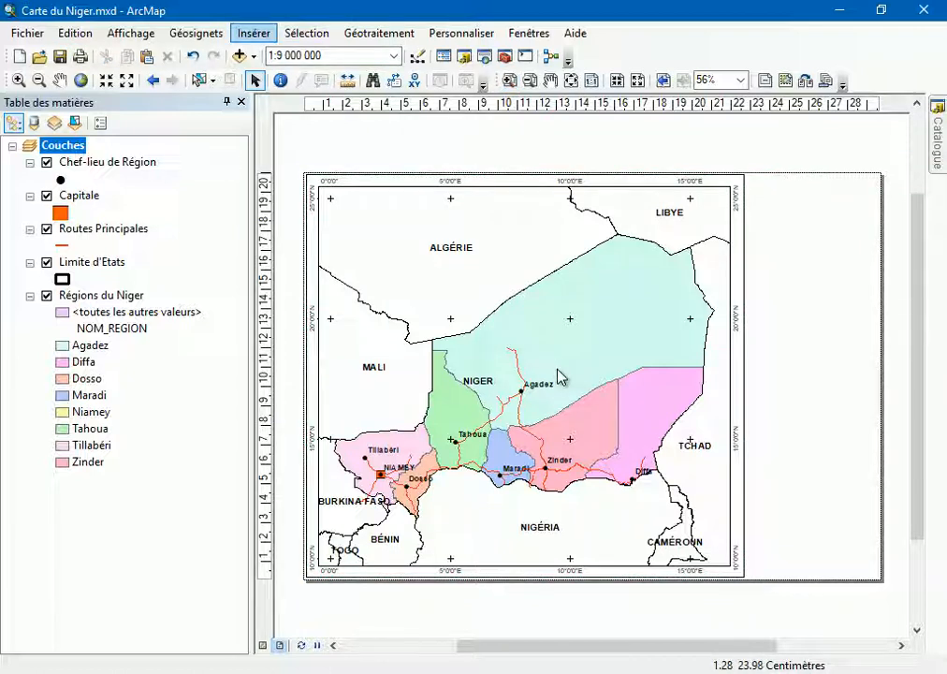
{"action": "left_click", "coordinate": [253, 32]}
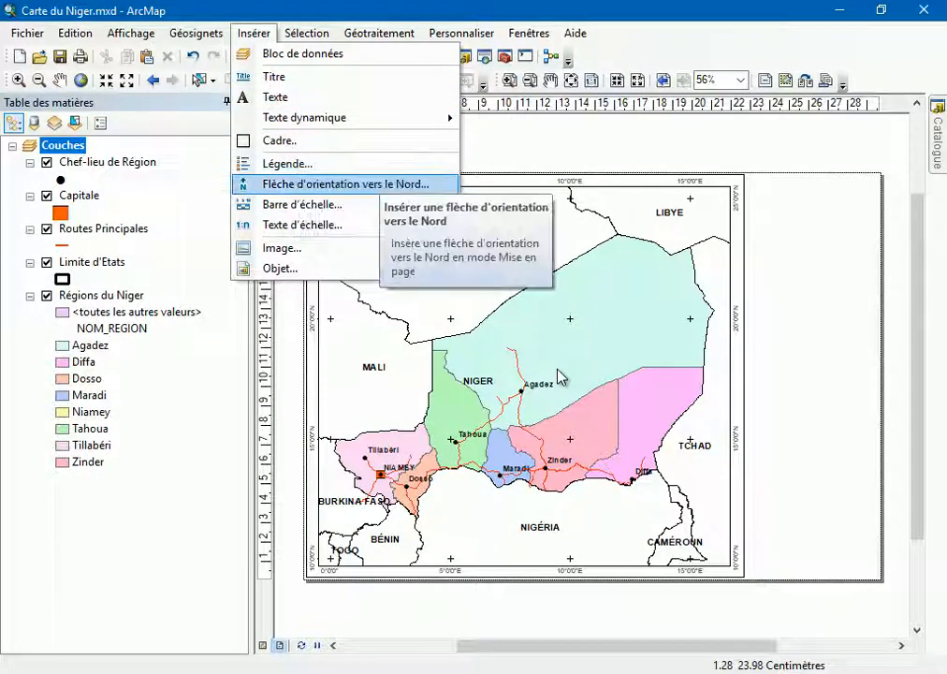
{"action": "key", "text": "Down"}
{"action": "key", "text": "Down"}
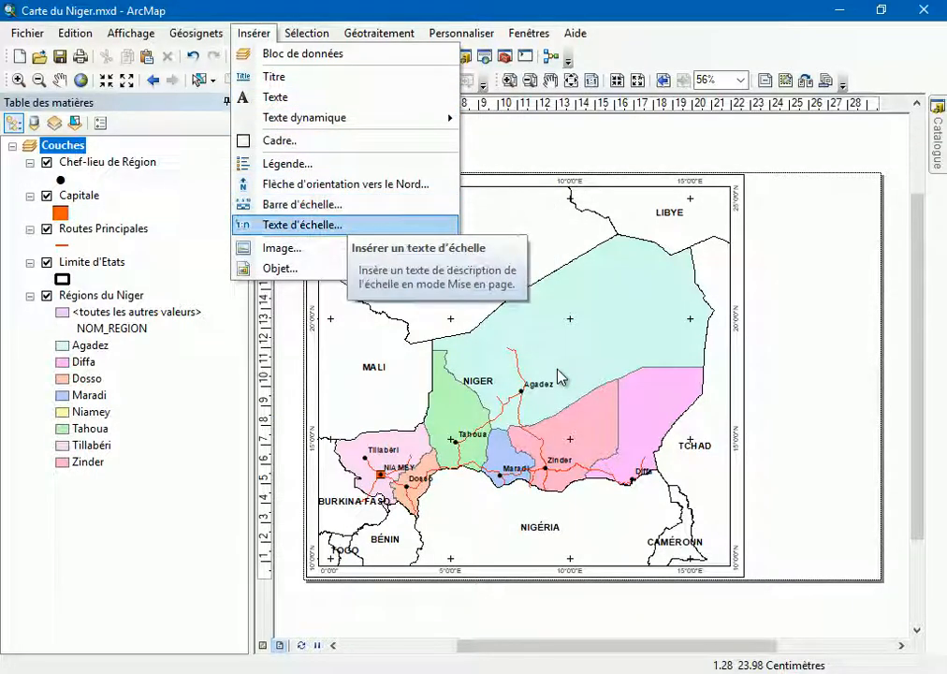
{"action": "key", "text": "Up"}
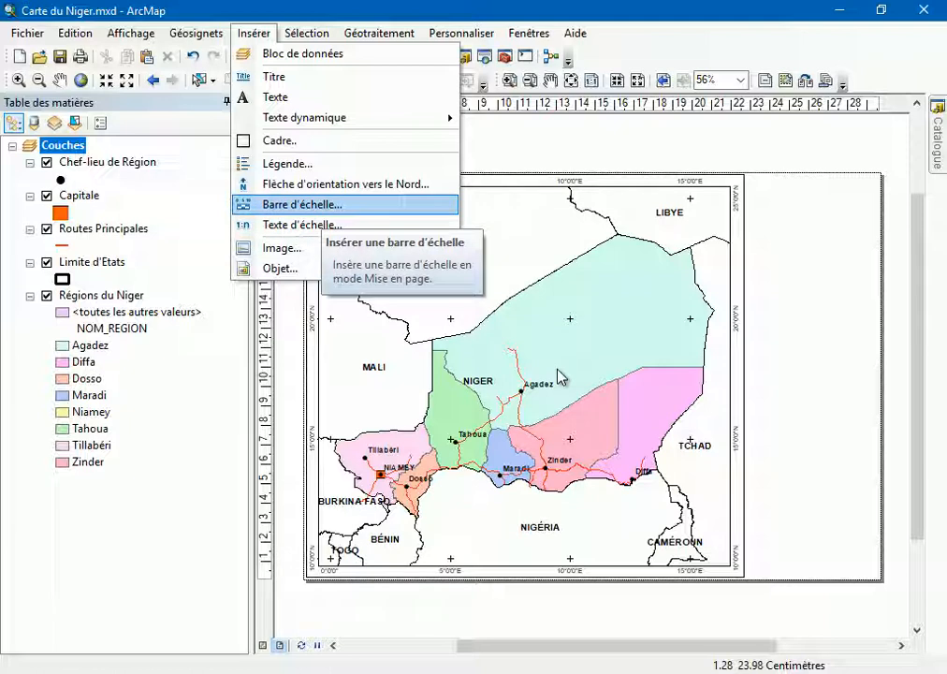
{"action": "key", "text": "Down"}
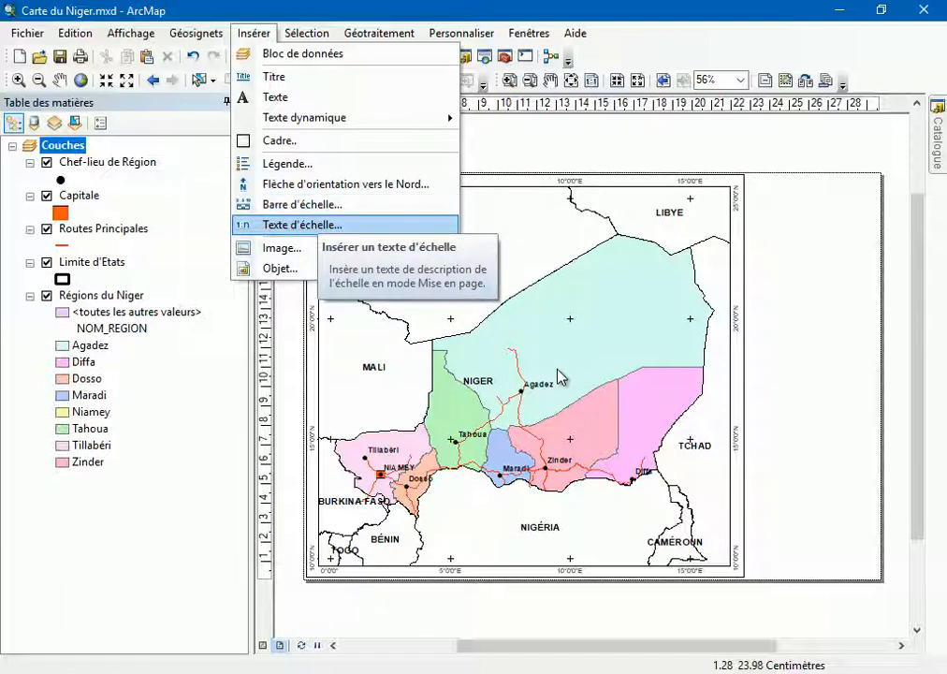
{"action": "key", "text": "Up"}
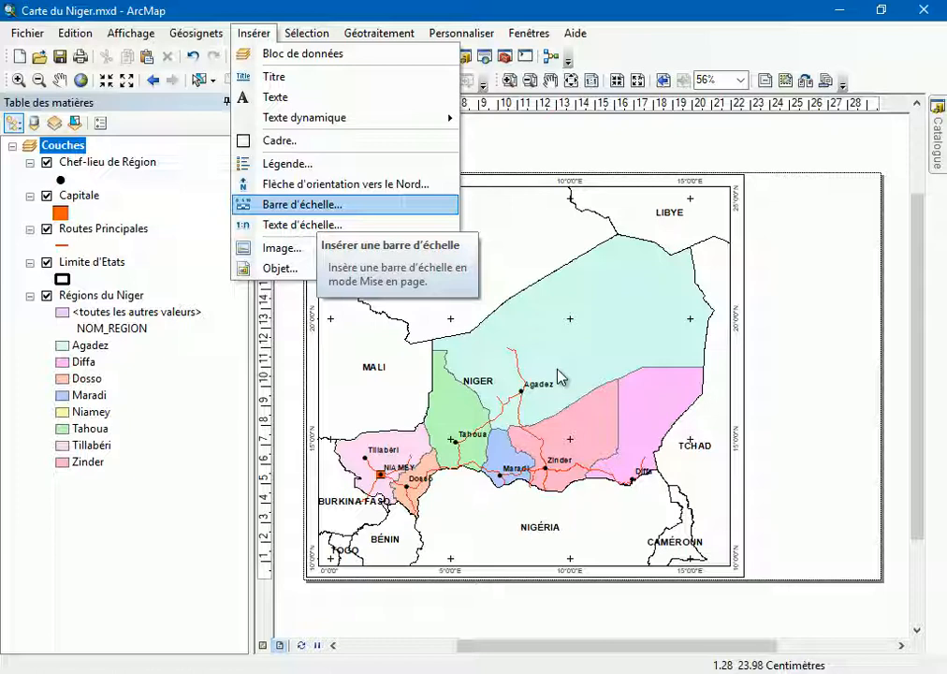
{"action": "key", "text": "Down"}
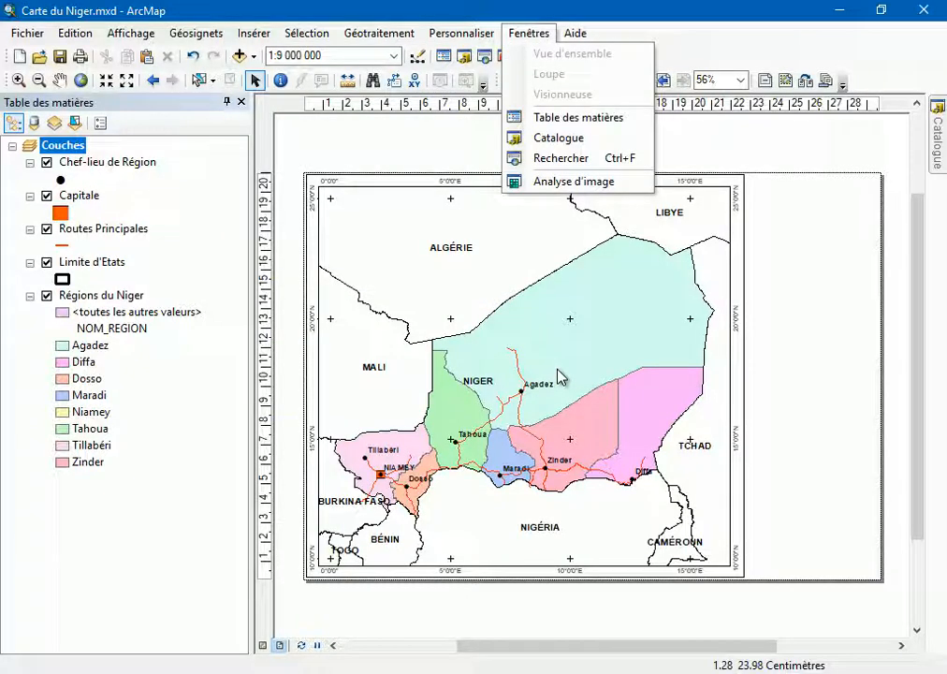
Insert the map title "REGIONS DU NIGER" and place it in the blank page area at the top, east of the map frame
{"action": "mouse_move", "coordinate": [254, 33]}
{"action": "left_click", "coordinate": [272, 77]}
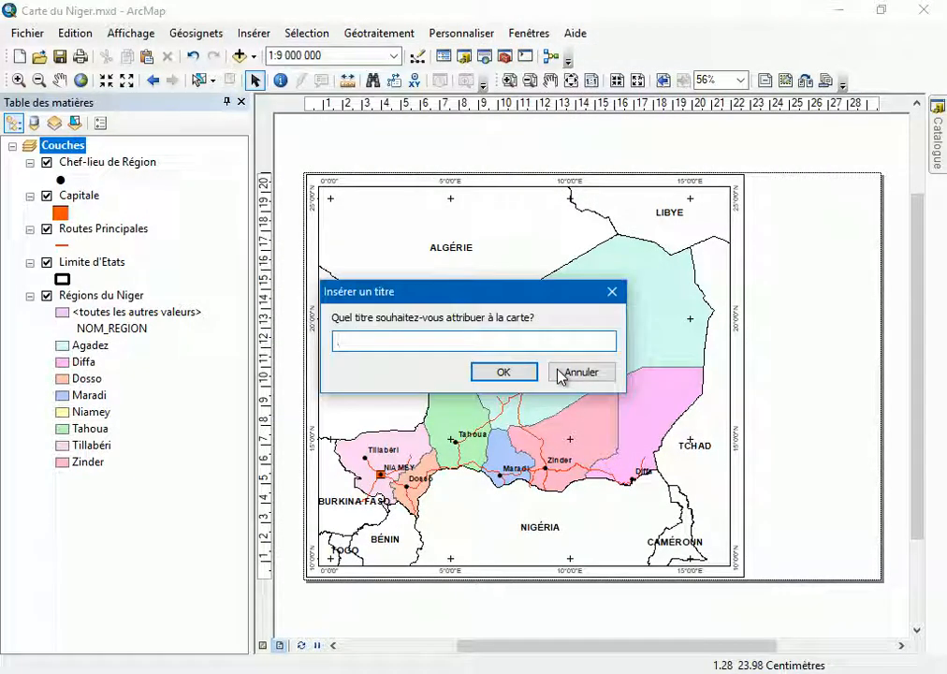
{"action": "type", "text": "REGION "}
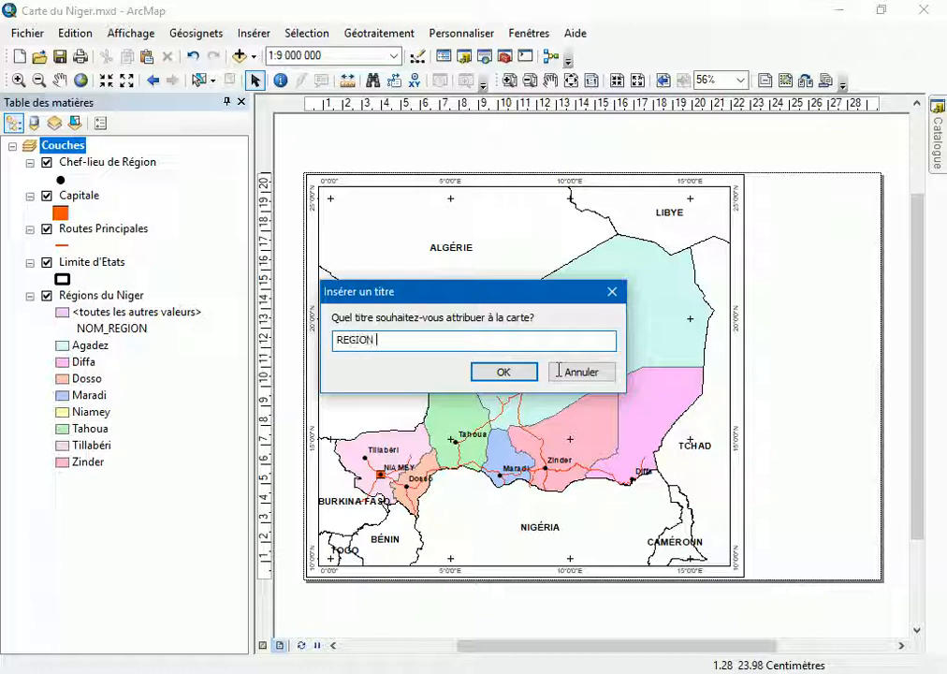
{"action": "type", "text": "DU NIGER"}
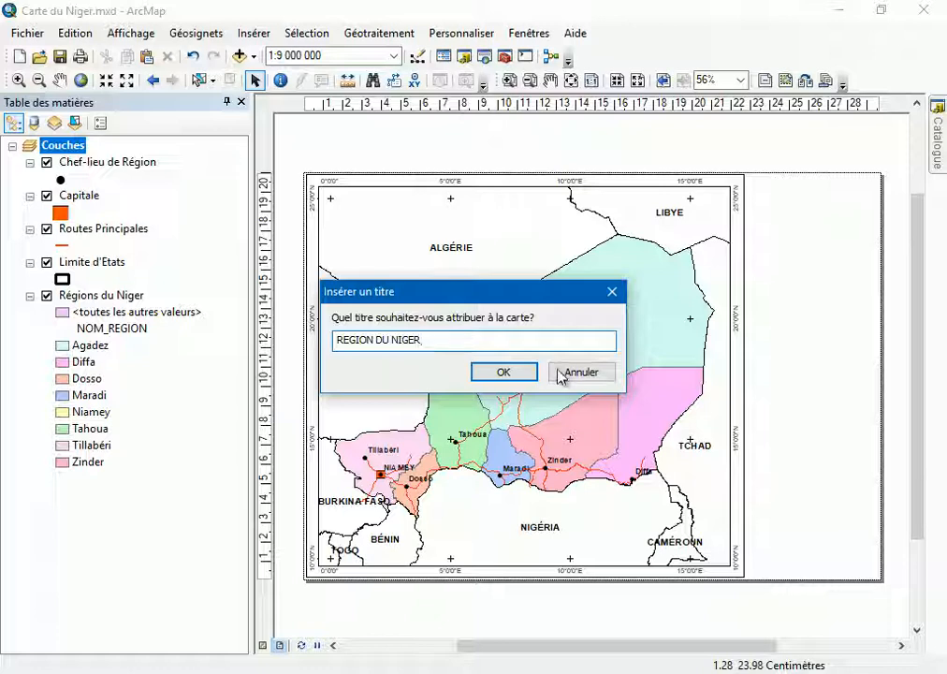
{"action": "key", "text": "Left"}
{"action": "key", "text": "Left"}
{"action": "key", "text": "Left"}
{"action": "key", "text": "Left"}
{"action": "key", "text": "Left"}
{"action": "key", "text": "Left"}
{"action": "key", "text": "Left"}
{"action": "key", "text": "Left"}
{"action": "key", "text": "Left"}
{"action": "type", "text": "S"}
{"action": "key", "text": "Return"}
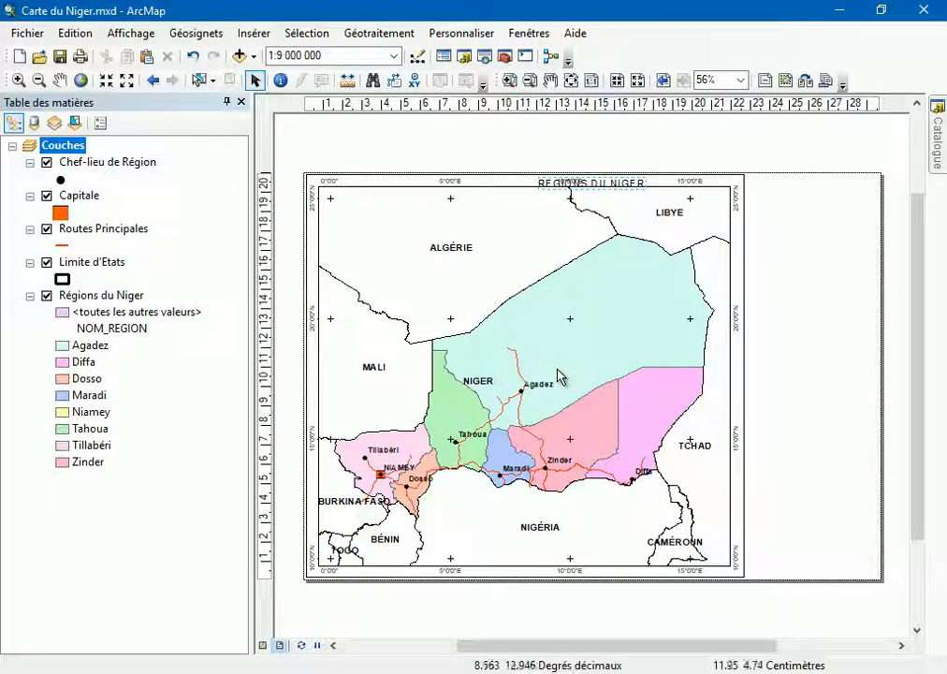
{"action": "left_click", "coordinate": [559, 371]}
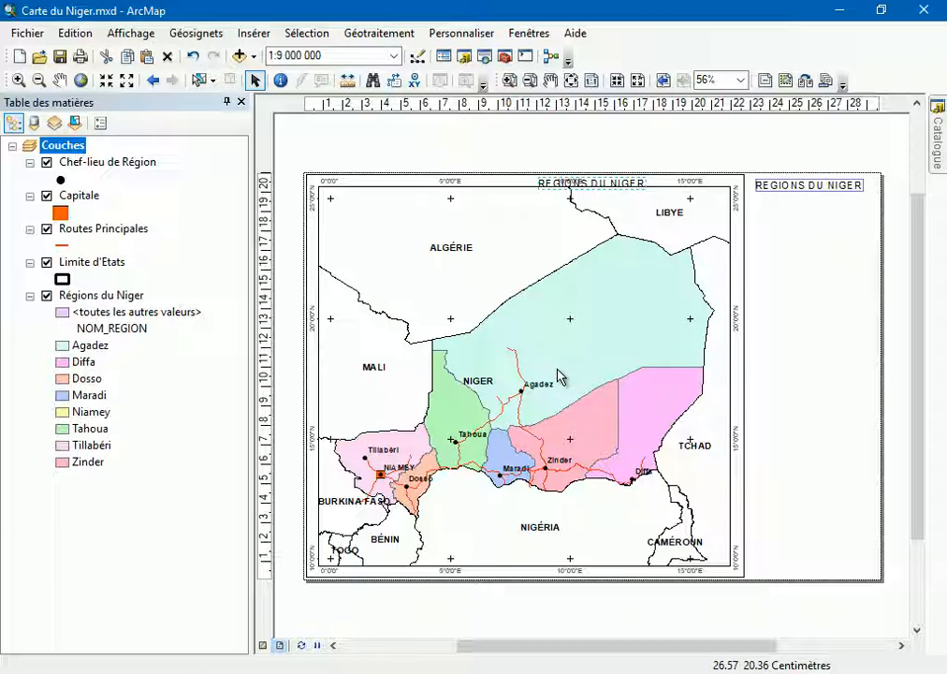
{"action": "left_click_drag", "start_coordinate": [591, 184], "coordinate": [810, 186]}
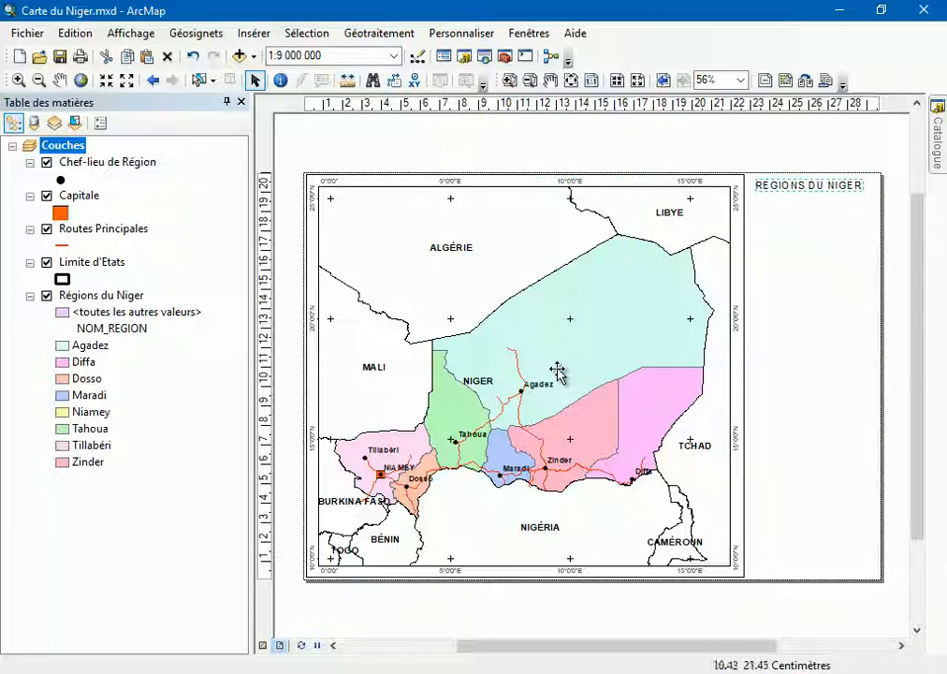
Insert the Nord Esri 3 north arrow and place it, enlarged, just below the start of the map title
{"action": "key", "text": "alt+i"}
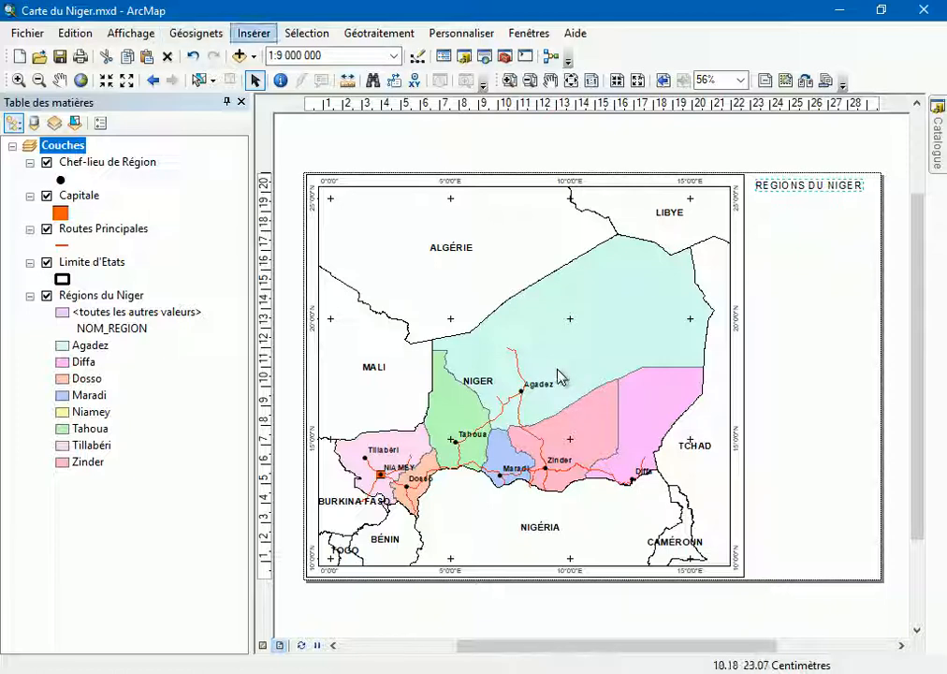
{"action": "key", "text": "Down"}
{"action": "key", "text": "Down"}
{"action": "key", "text": "Down"}
{"action": "key", "text": "Down"}
{"action": "key", "text": "Down"}
{"action": "key", "text": "Down"}
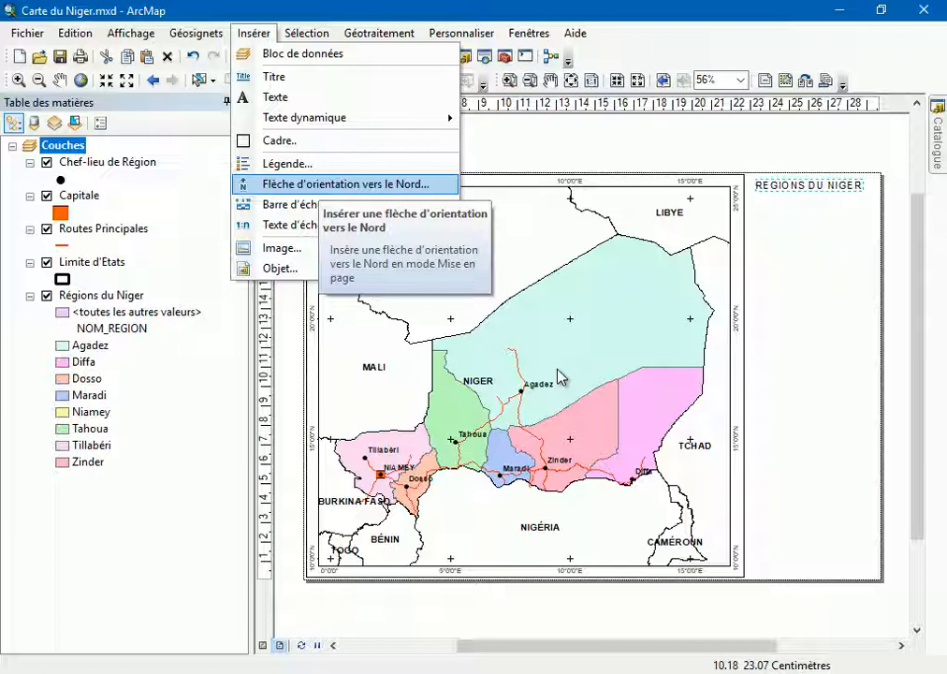
{"action": "key", "text": "Return"}
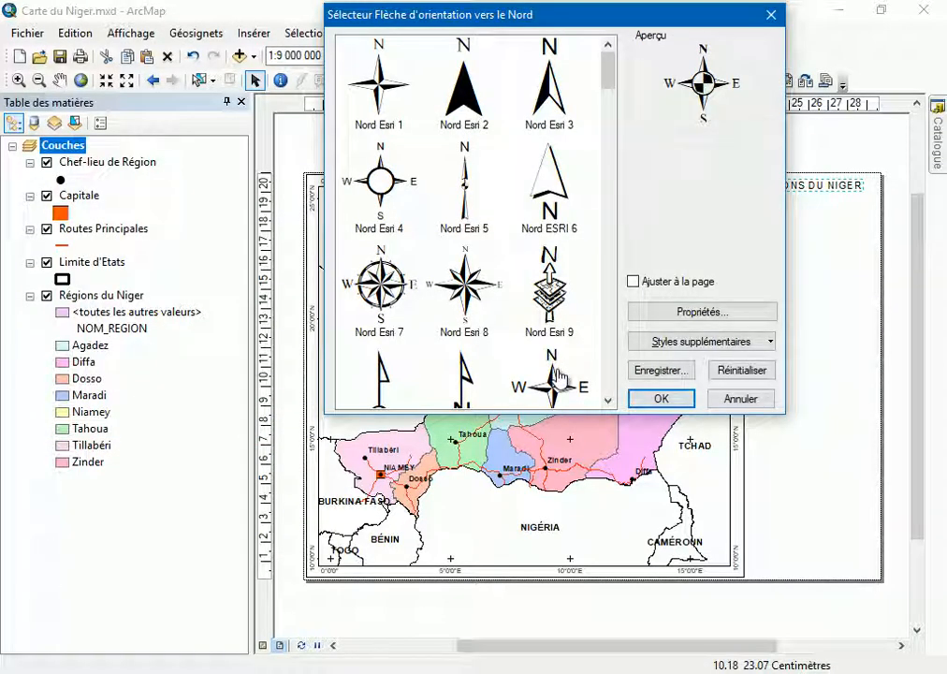
{"action": "scroll", "coordinate": [557, 374], "scroll_direction": "down", "scroll_amount": 3}
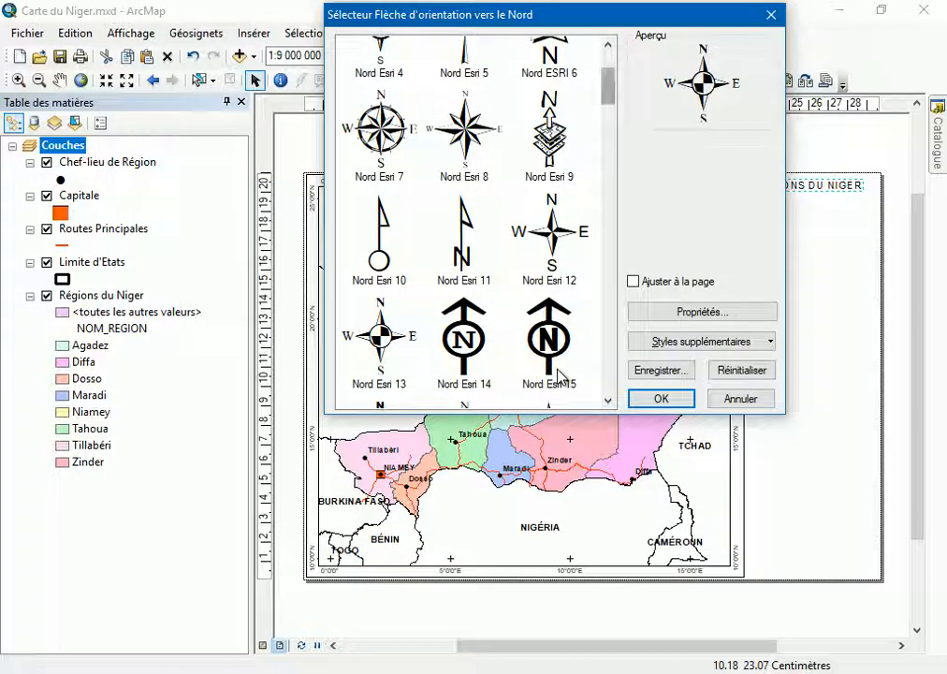
{"action": "scroll", "coordinate": [559, 376], "scroll_direction": "down", "scroll_amount": 8}
{"action": "scroll", "coordinate": [559, 376], "scroll_direction": "up", "scroll_amount": 10}
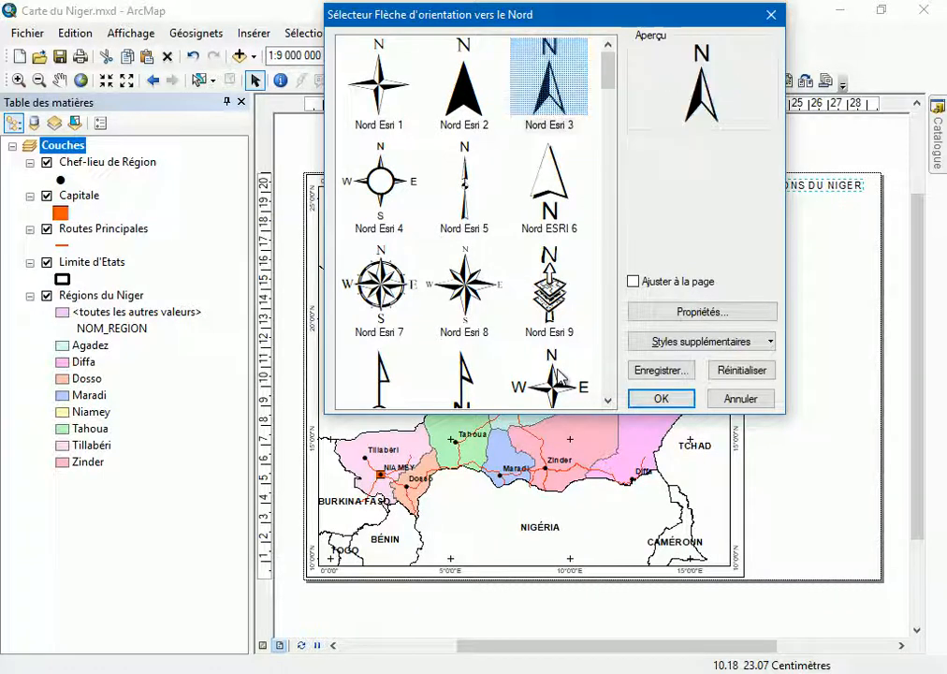
{"action": "key", "text": "Return"}
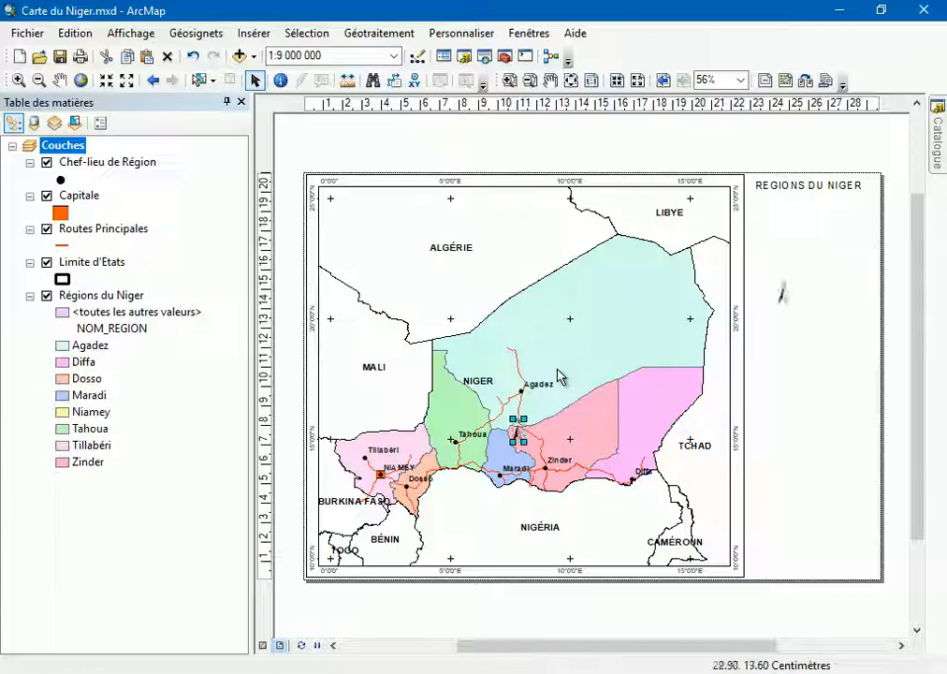
{"action": "mouse_move", "coordinate": [879, 198]}
{"action": "left_mouse_down"}
{"action": "mouse_move", "coordinate": [784, 220]}
{"action": "mouse_move", "coordinate": [744, 212]}
{"action": "mouse_move", "coordinate": [761, 207]}
{"action": "left_mouse_up"}
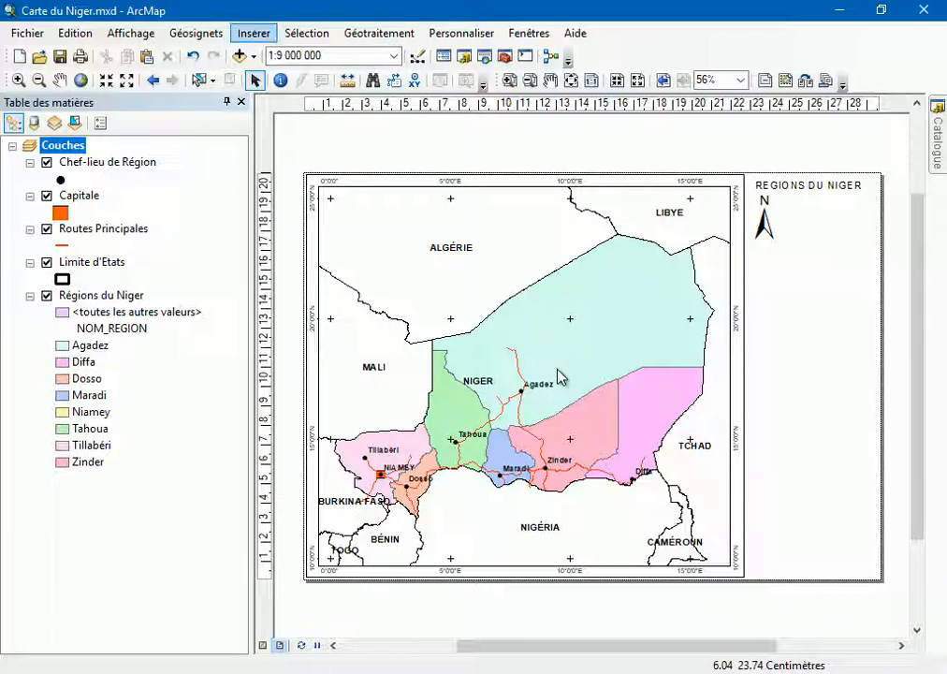
Start a new legend, clear its default items and include all the layers again
{"action": "left_click", "coordinate": [254, 33]}
{"action": "left_click", "coordinate": [288, 164]}
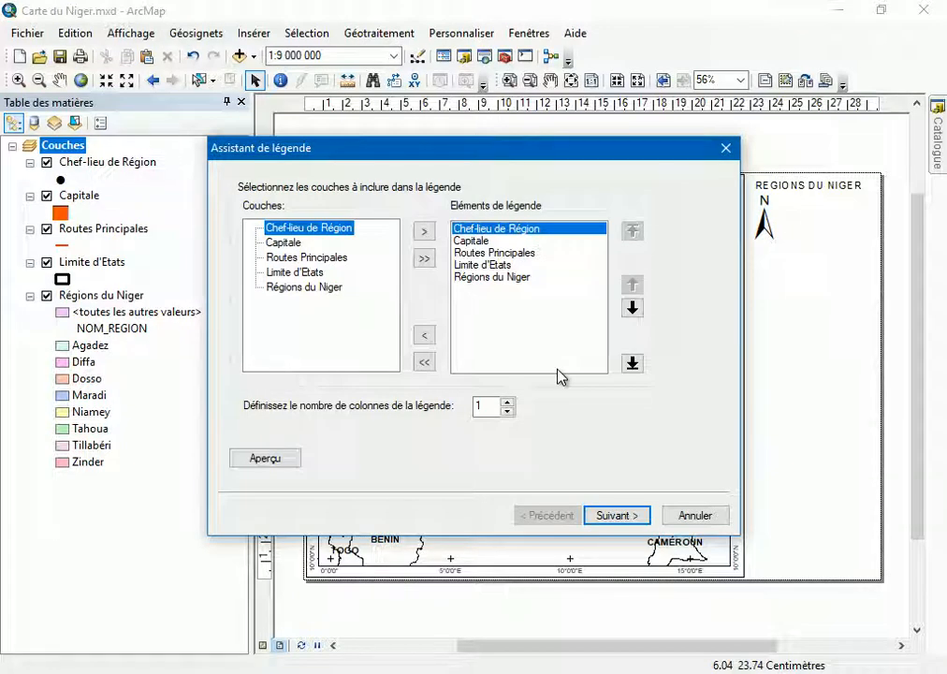
{"action": "left_click", "coordinate": [423, 361]}
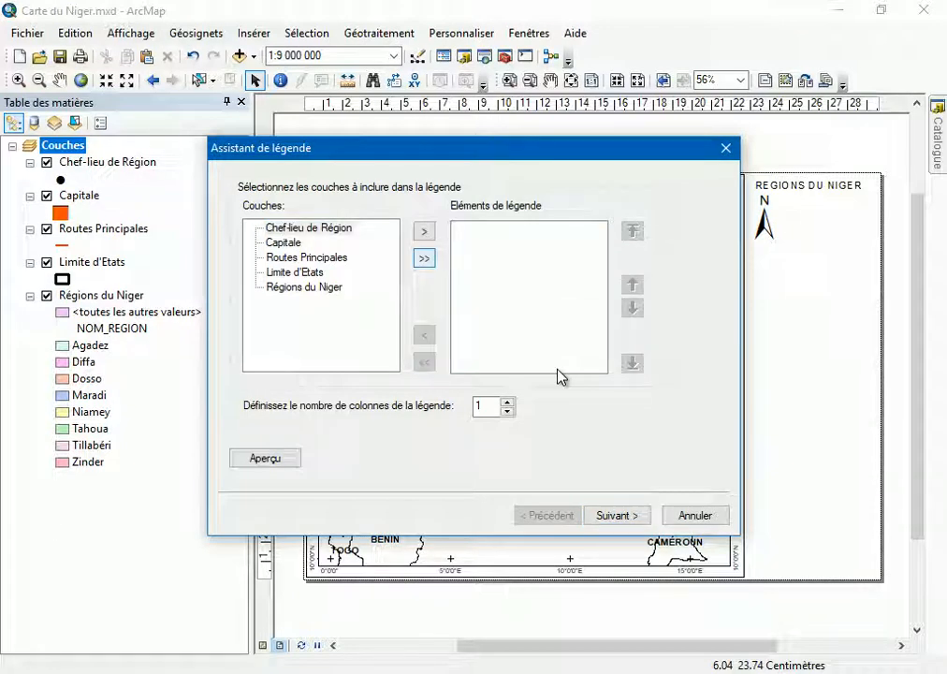
{"action": "left_click", "coordinate": [424, 258]}
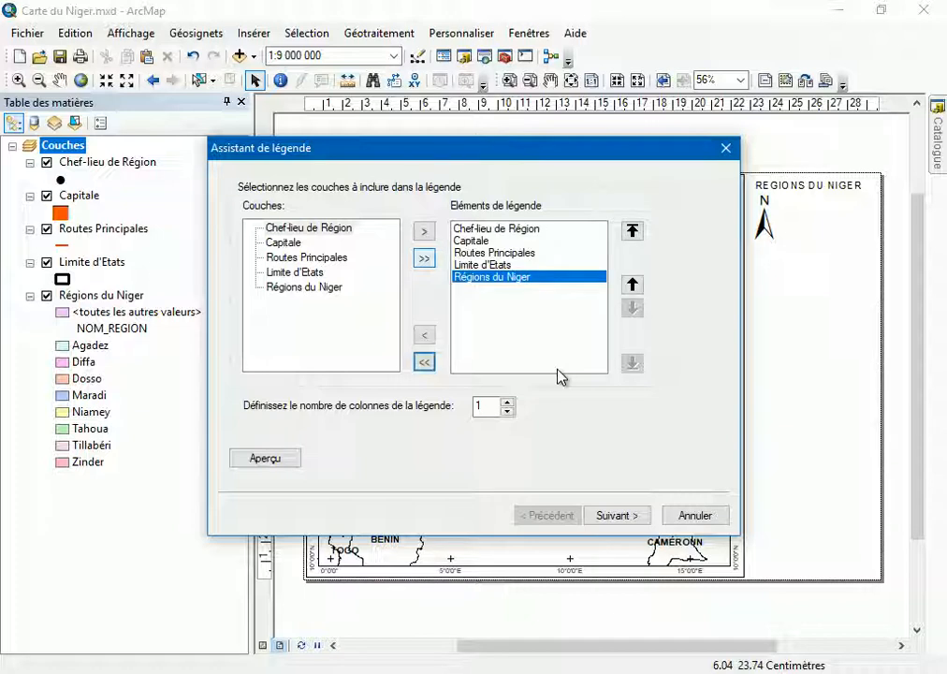
Empty the legend items, try adding the layers one by one, and reset the list to all layers
{"action": "left_click", "coordinate": [424, 361]}
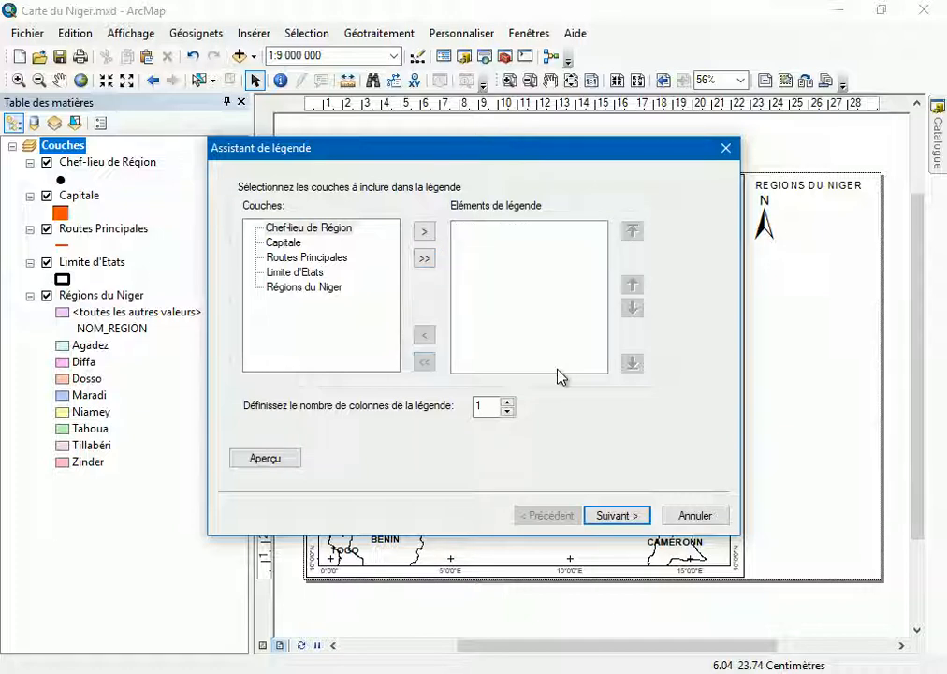
{"action": "left_click", "coordinate": [424, 231]}
{"action": "left_click", "coordinate": [283, 242]}
{"action": "left_click", "coordinate": [423, 231]}
{"action": "left_click", "coordinate": [423, 232]}
{"action": "left_click", "coordinate": [306, 256]}
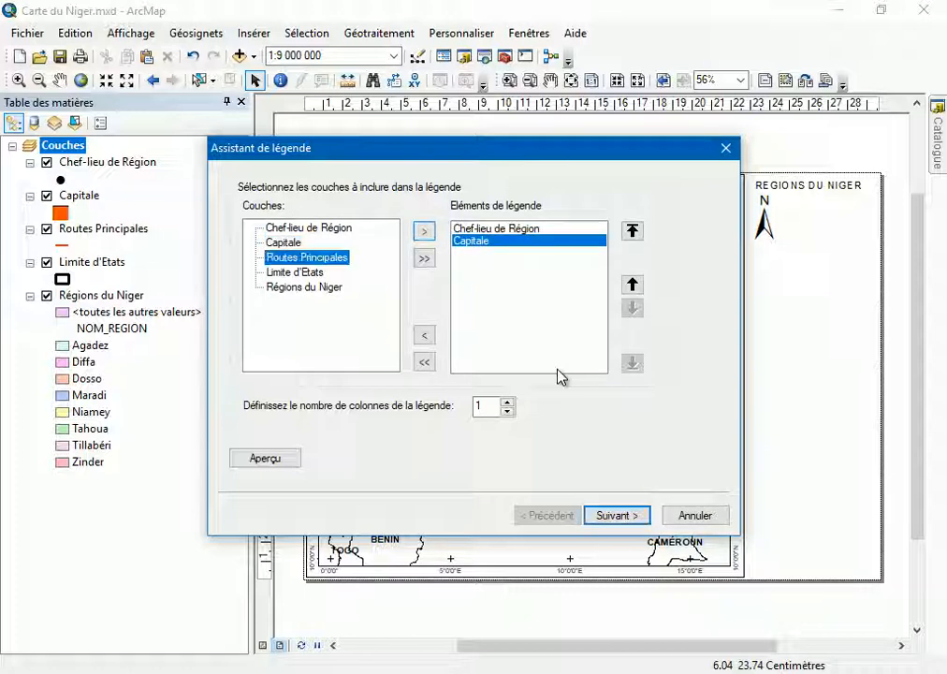
{"action": "left_click", "coordinate": [424, 231]}
{"action": "left_click", "coordinate": [294, 272]}
{"action": "left_click", "coordinate": [424, 231]}
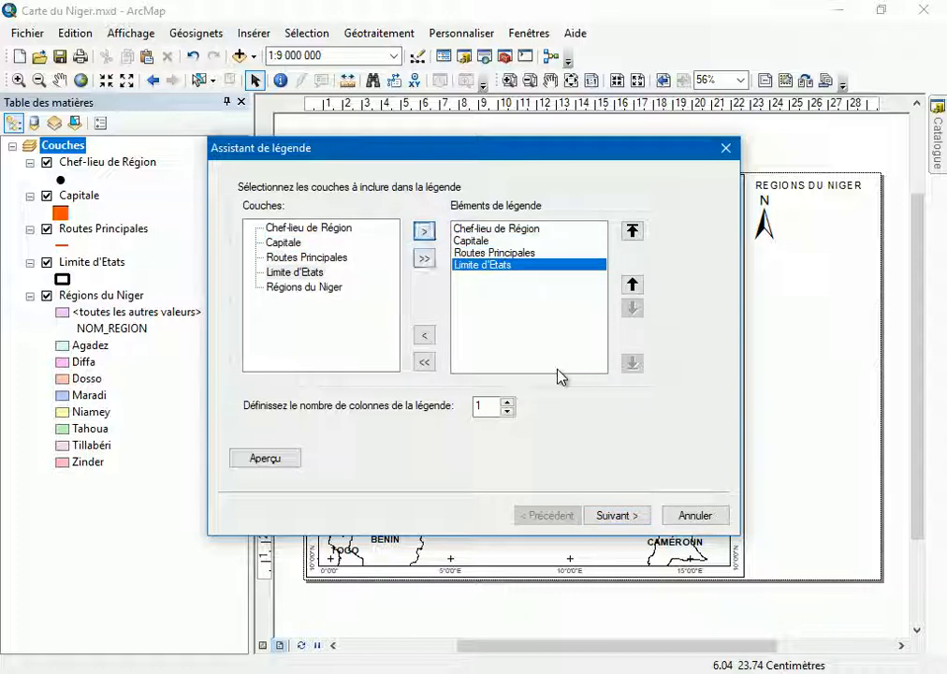
{"action": "left_click", "coordinate": [423, 257]}
{"action": "left_click", "coordinate": [424, 361]}
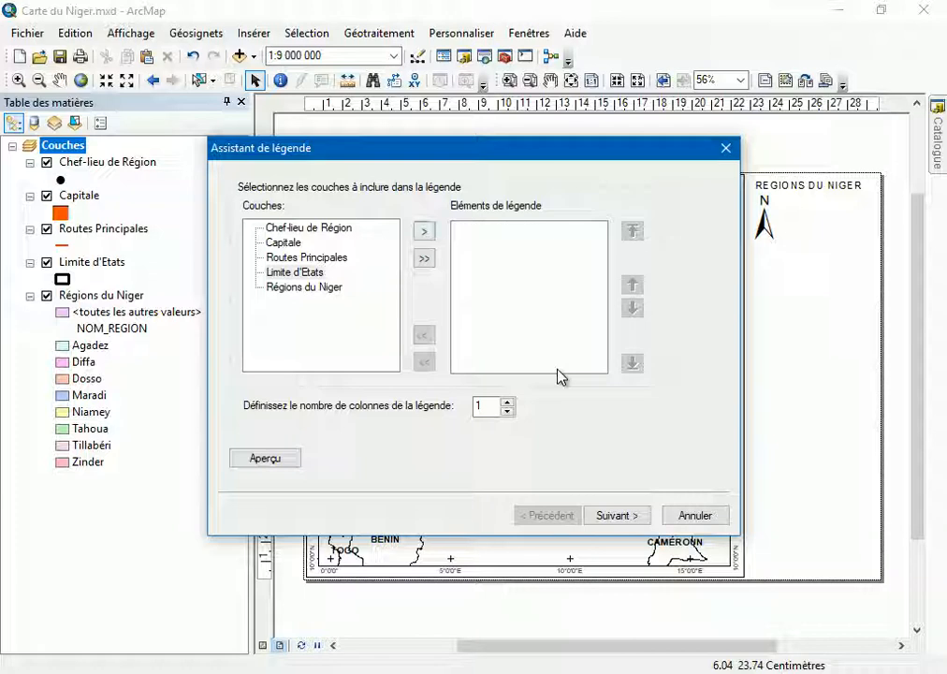
{"action": "left_click", "coordinate": [424, 257]}
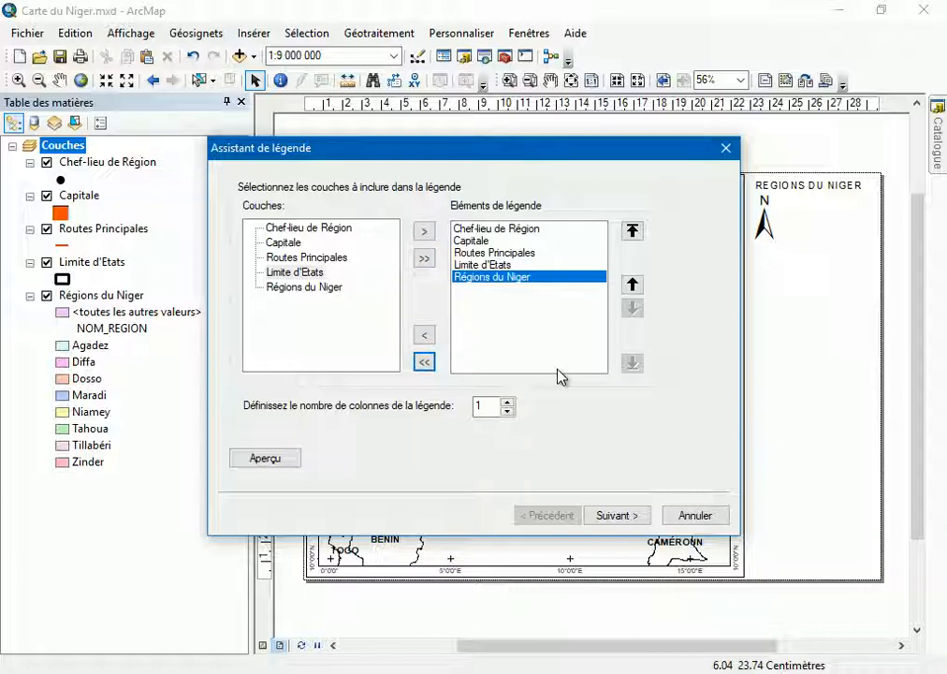
Move Capitale to the top of the legend items and keep the legend title "Légende" with its default formatting
{"action": "left_click", "coordinate": [472, 241]}
{"action": "left_click", "coordinate": [632, 230]}
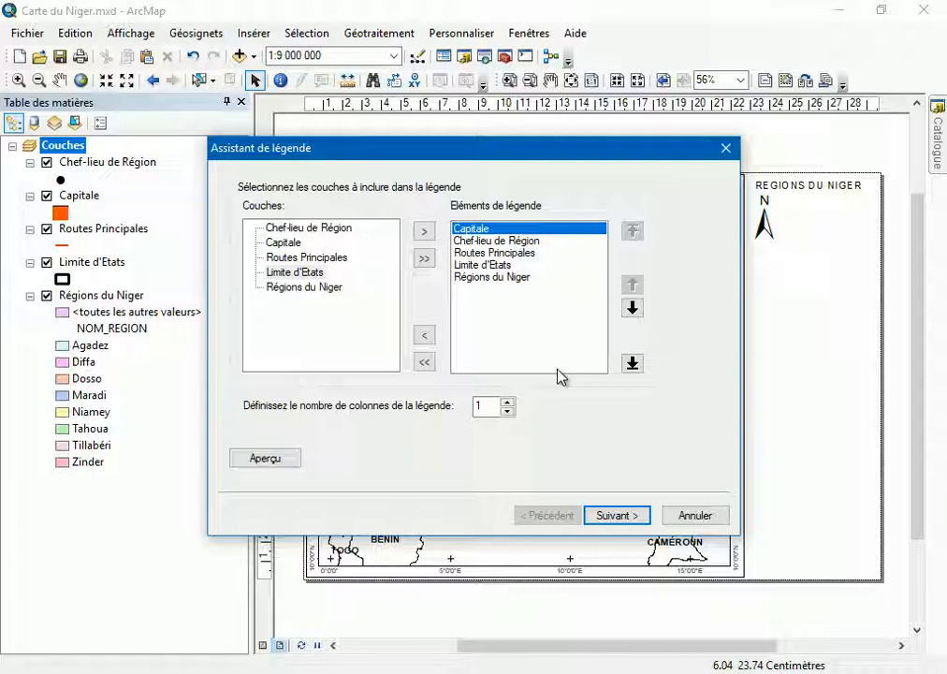
{"action": "key", "text": "Down"}
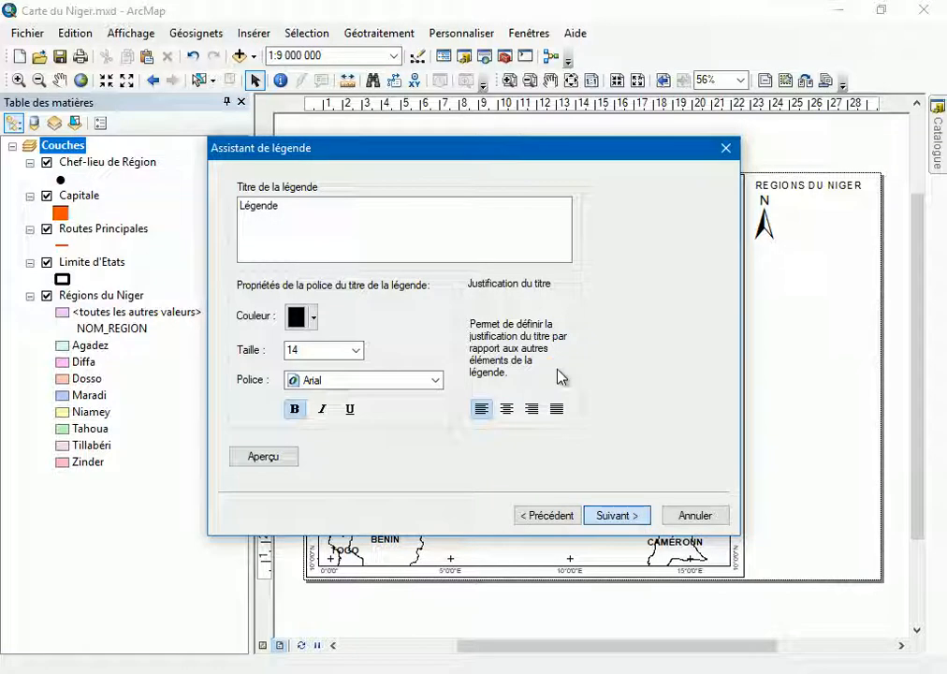
{"action": "key", "text": "Return"}
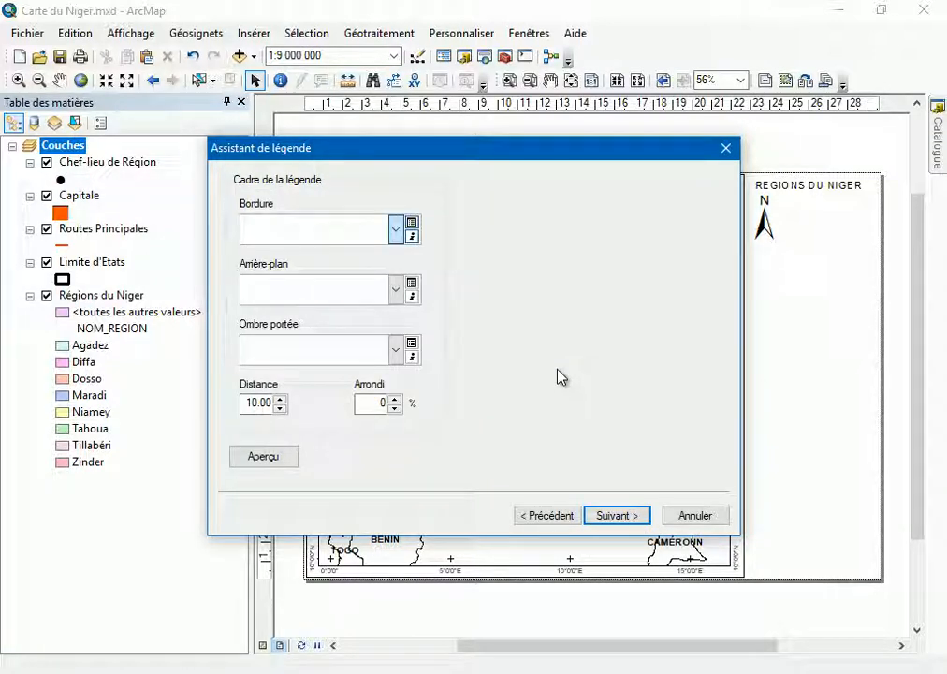
Give the legend frame a thin black border, a Blanc background and a light grey drop shadow
{"action": "left_click", "coordinate": [395, 229]}
{"action": "left_click", "coordinate": [338, 280]}
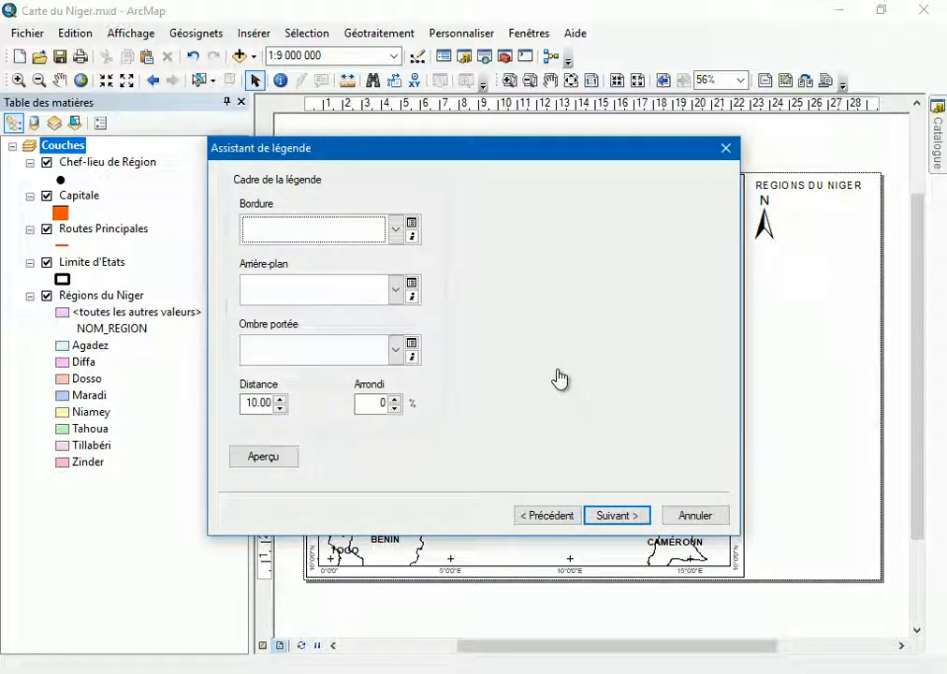
{"action": "left_click", "coordinate": [396, 289]}
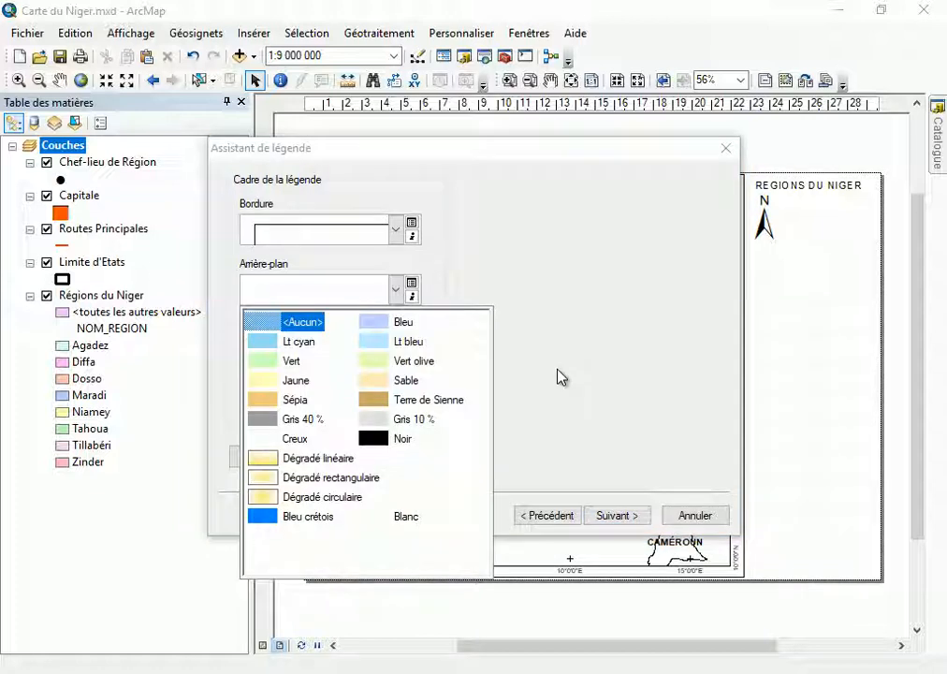
{"action": "left_click", "coordinate": [408, 515]}
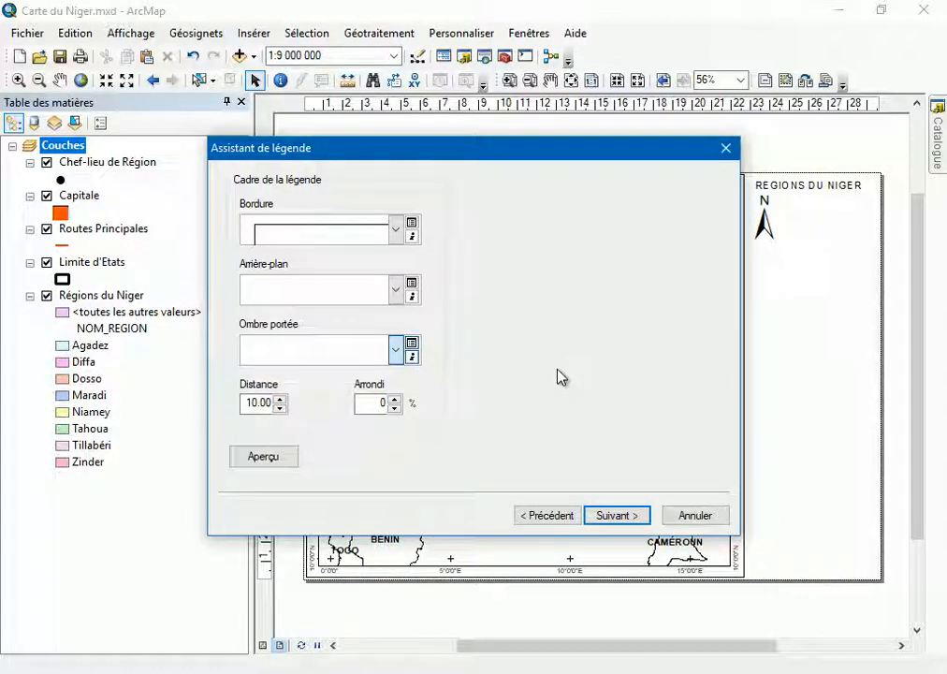
{"action": "left_click", "coordinate": [396, 350]}
{"action": "left_click", "coordinate": [560, 377]}
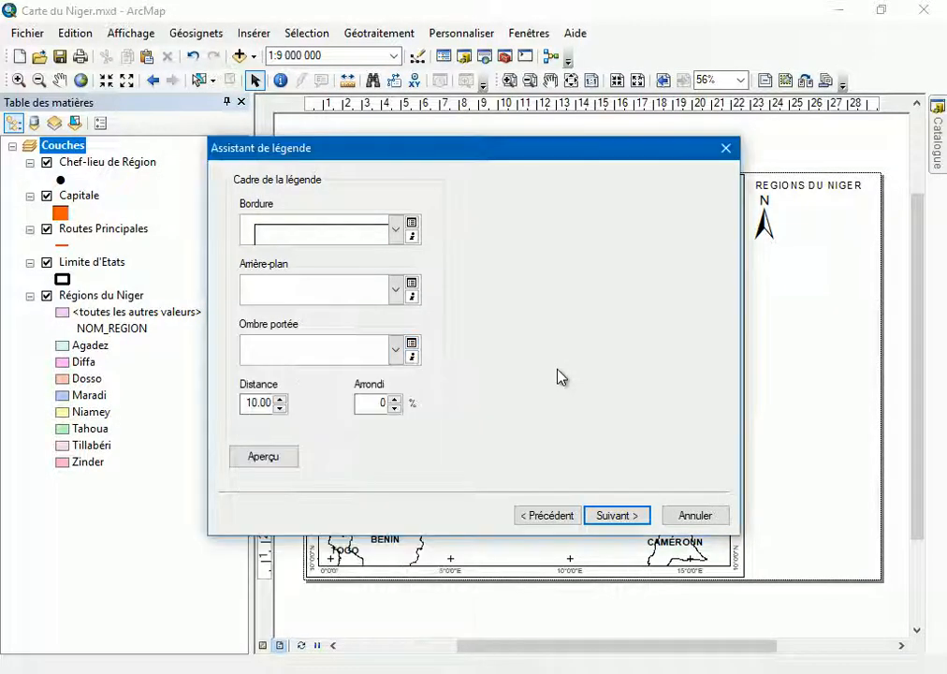
{"action": "left_click", "coordinate": [396, 350]}
{"action": "left_click", "coordinate": [393, 382]}
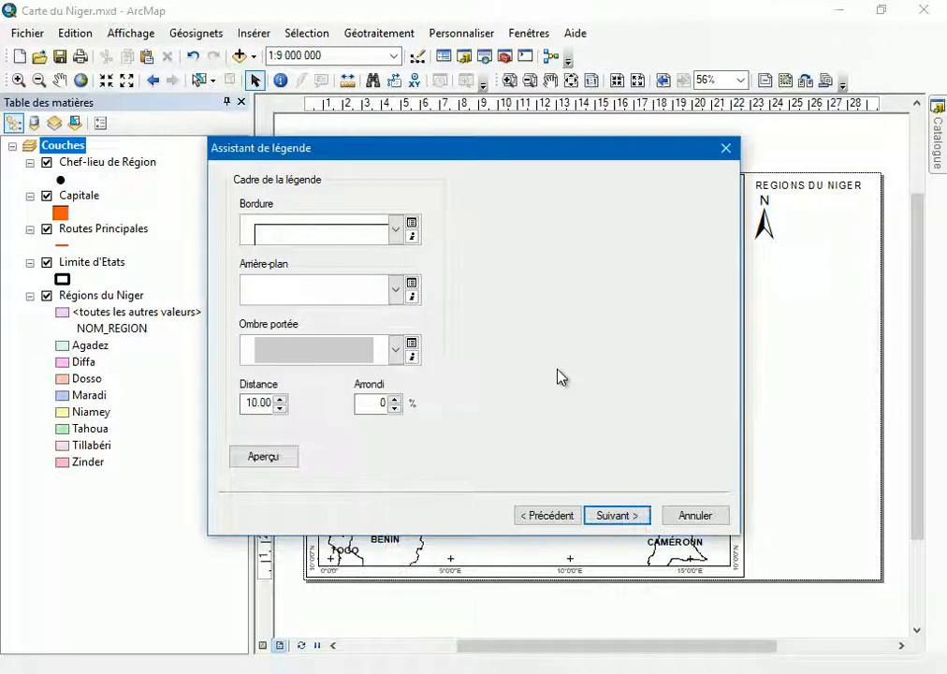
{"action": "left_click", "coordinate": [617, 515]}
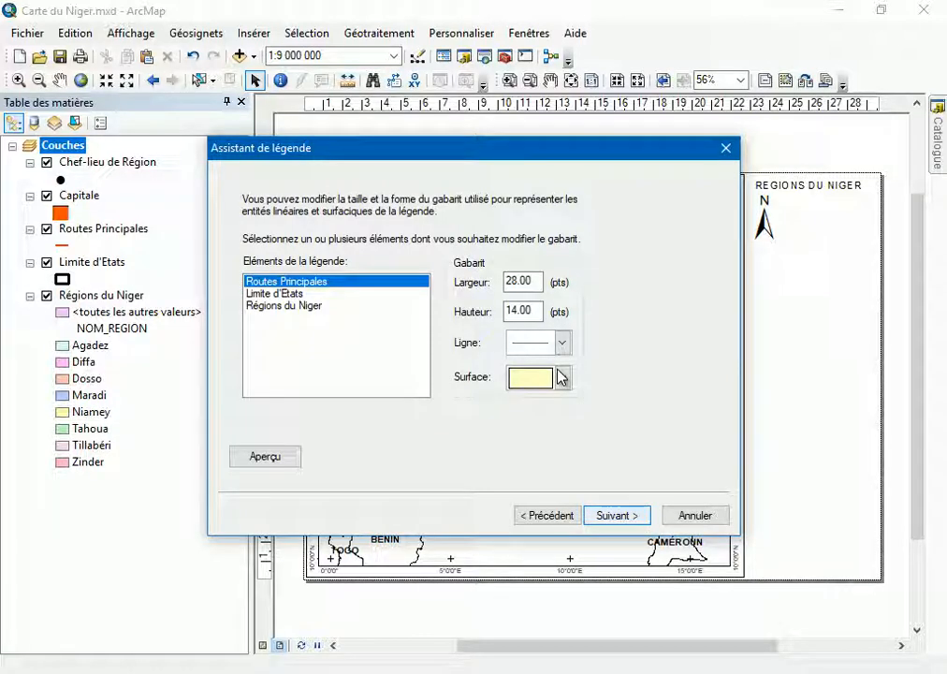
Finish the legend with the default patch and spacing settings and place it below the north arrow
{"action": "key", "text": "Return"}
{"action": "key", "text": "Return"}
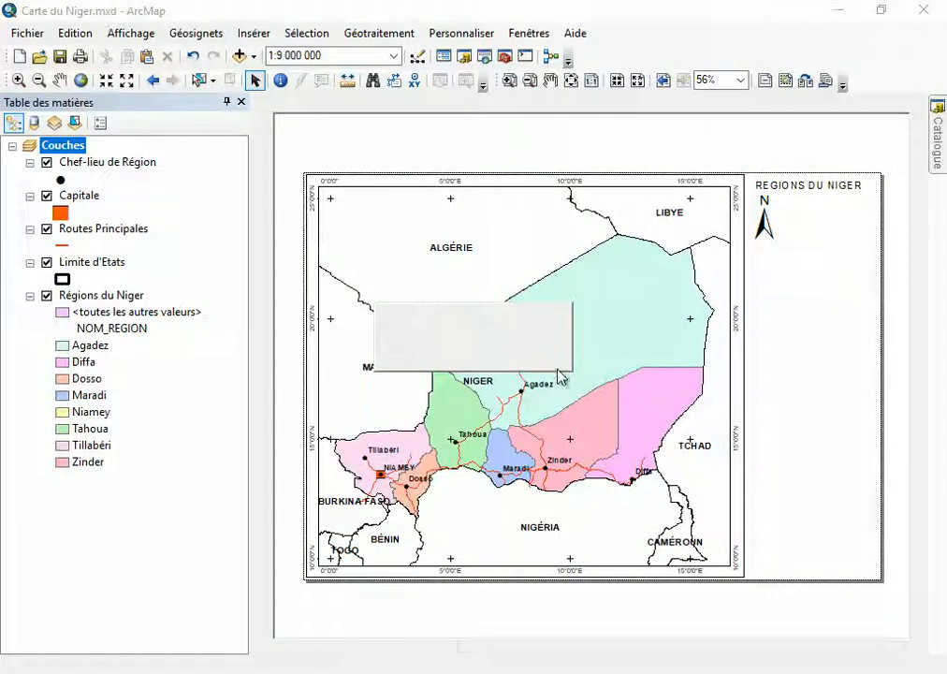
{"action": "left_click_drag", "start_coordinate": [560, 376], "coordinate": [803, 402]}
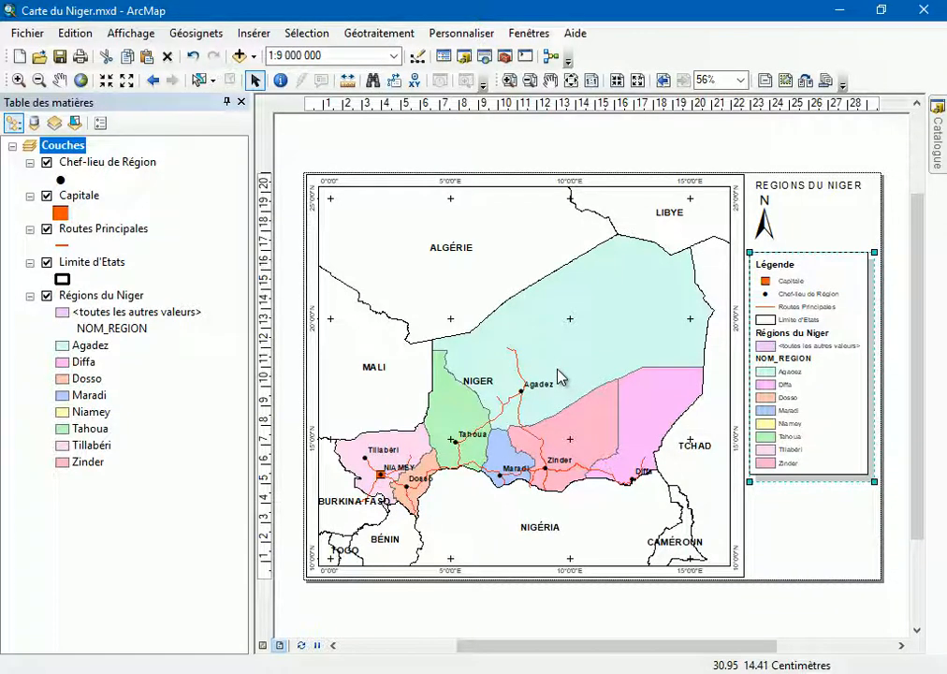
Exclude the <toutes les autres valeurs> class from the unique-value symbology of the Régions du Niger layer
{"action": "left_click", "coordinate": [507, 80]}
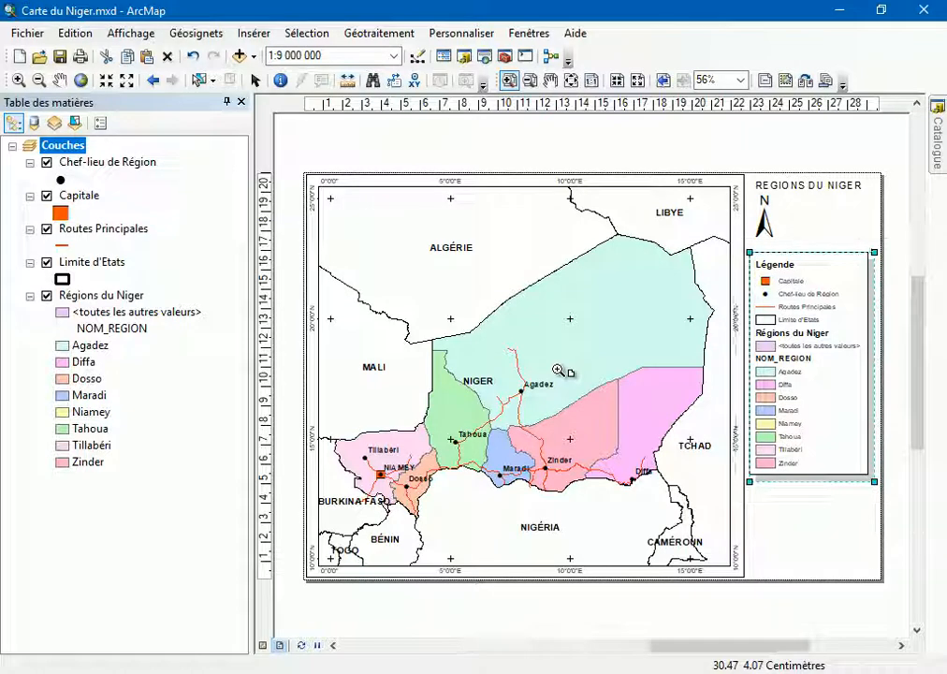
{"action": "left_click", "coordinate": [557, 371]}
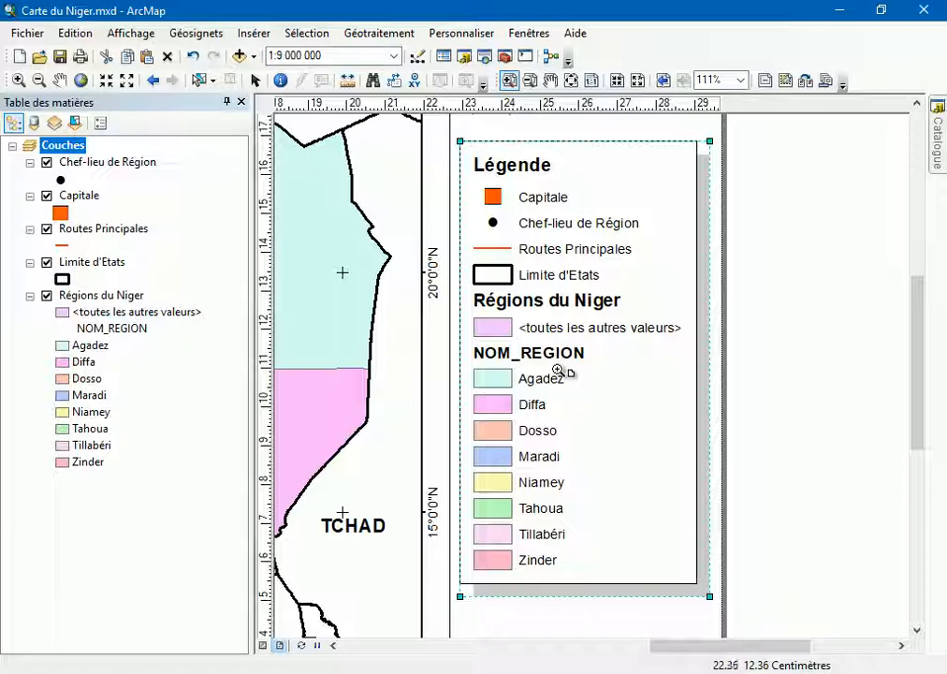
{"action": "left_click", "coordinate": [255, 81]}
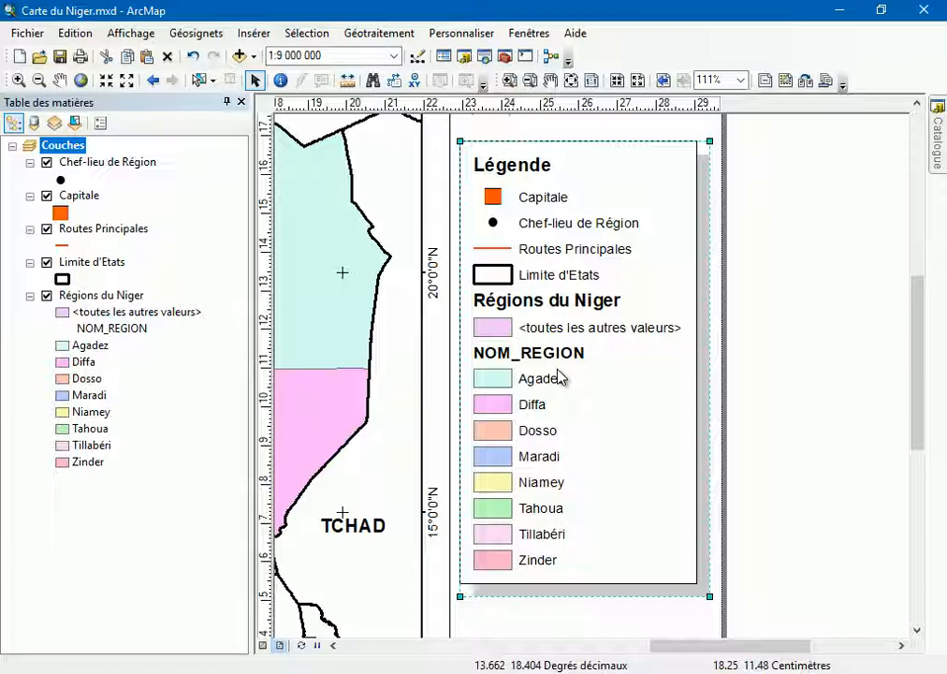
{"action": "double_click", "coordinate": [557, 369]}
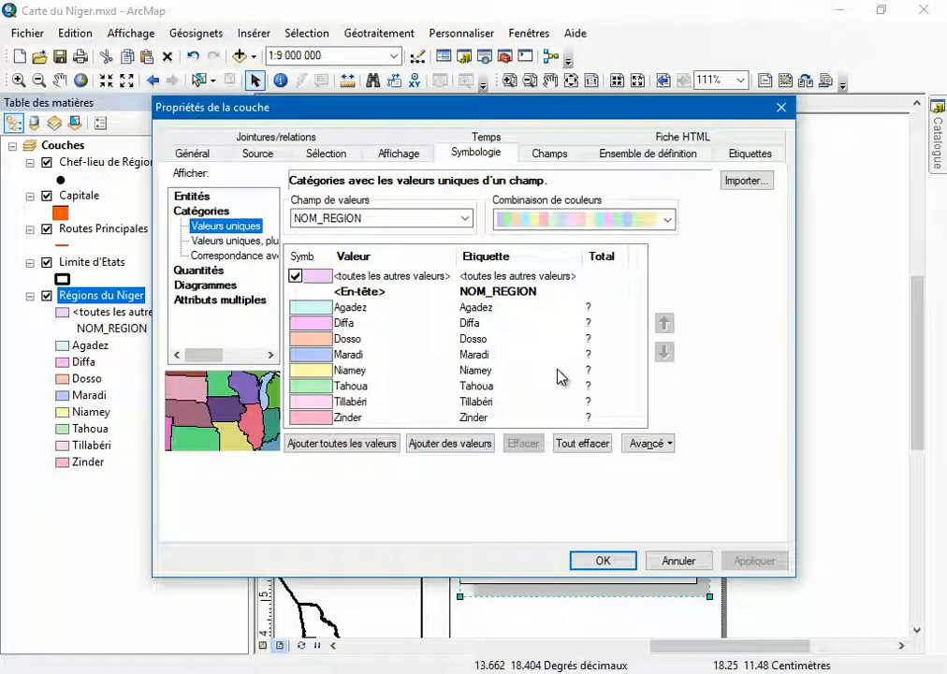
{"action": "left_click", "coordinate": [296, 276]}
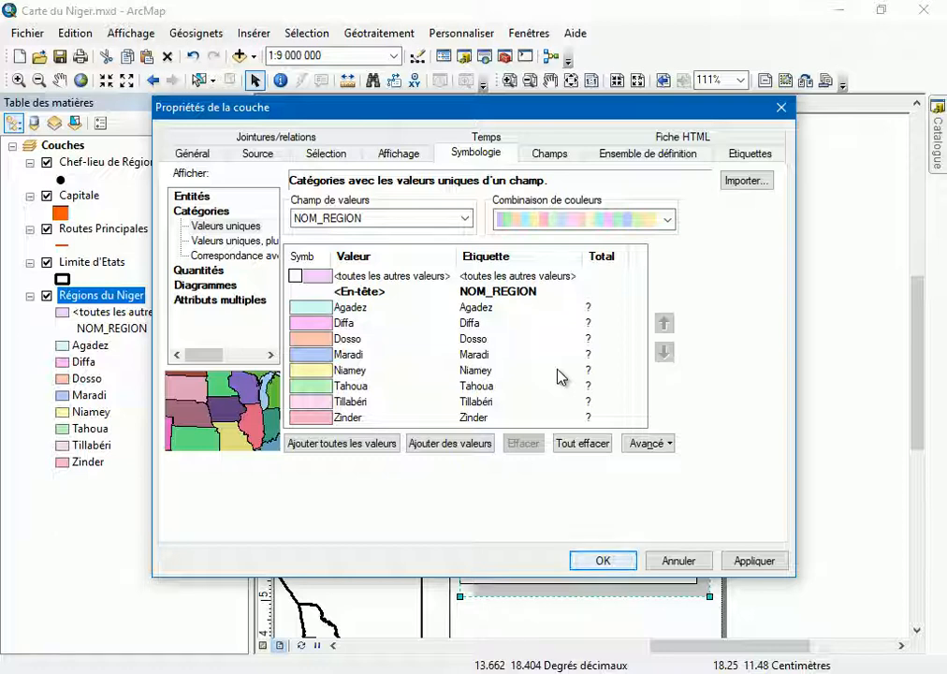
{"action": "key", "text": "Return"}
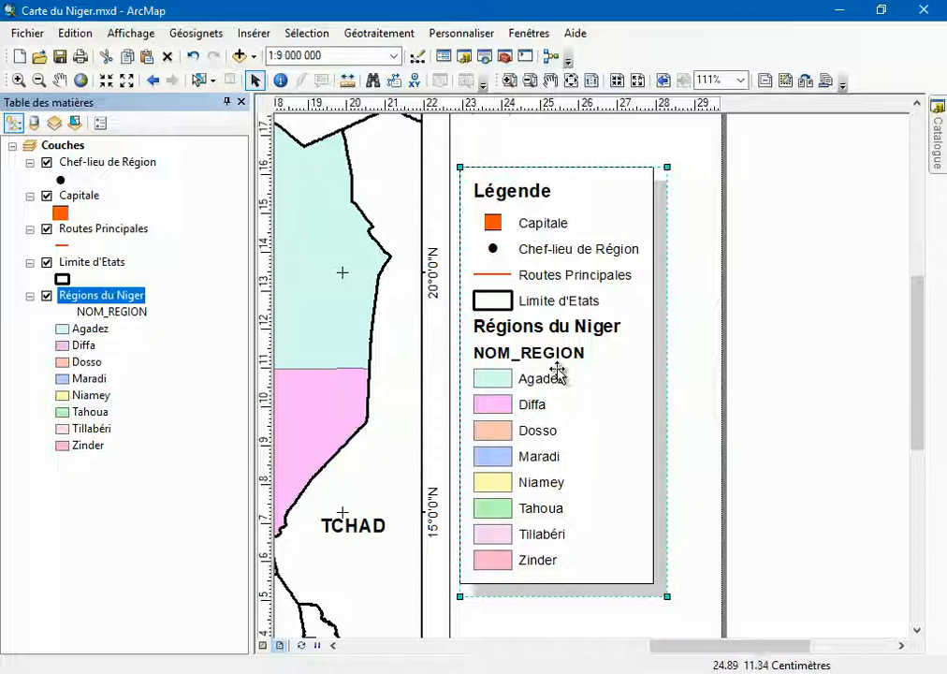
Set the legend item style of Régions du Niger to "Nom de couche et étiquette de symbole unique horizontal"
{"action": "double_click", "coordinate": [557, 370]}
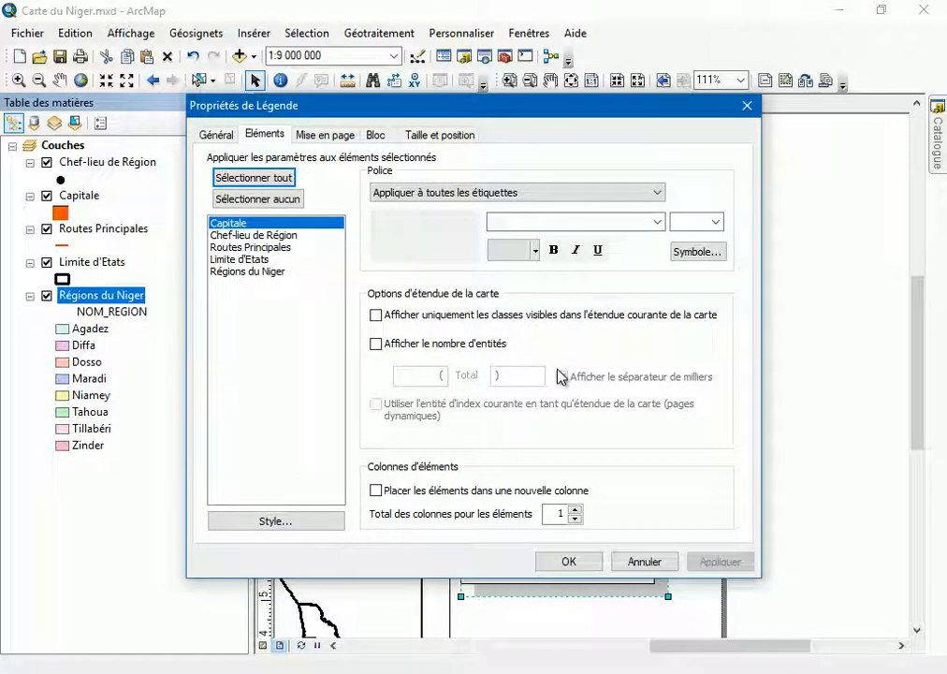
{"action": "left_click", "coordinate": [247, 271]}
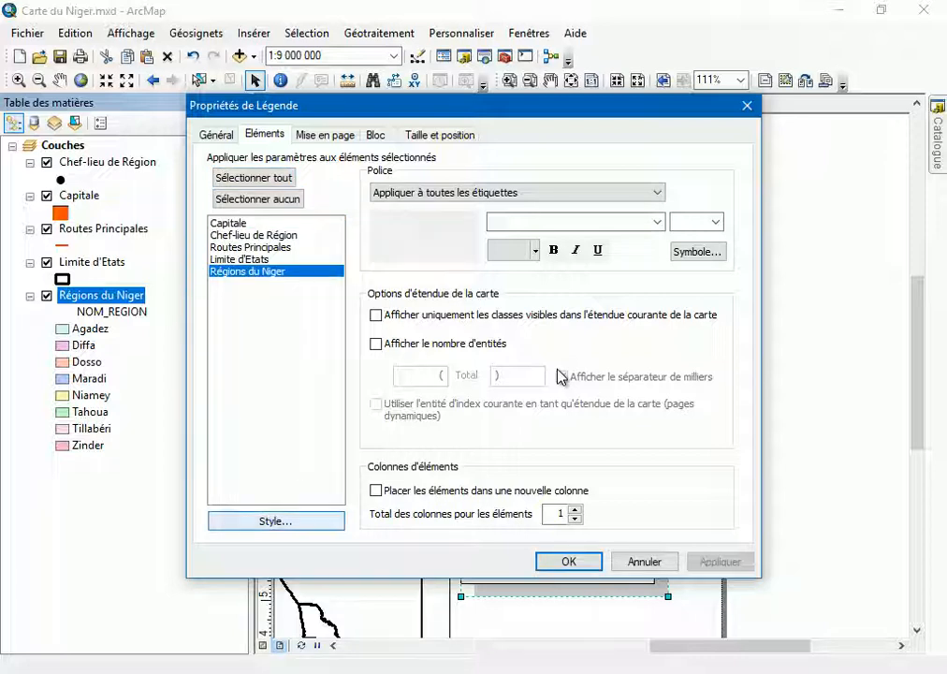
{"action": "left_click", "coordinate": [276, 520]}
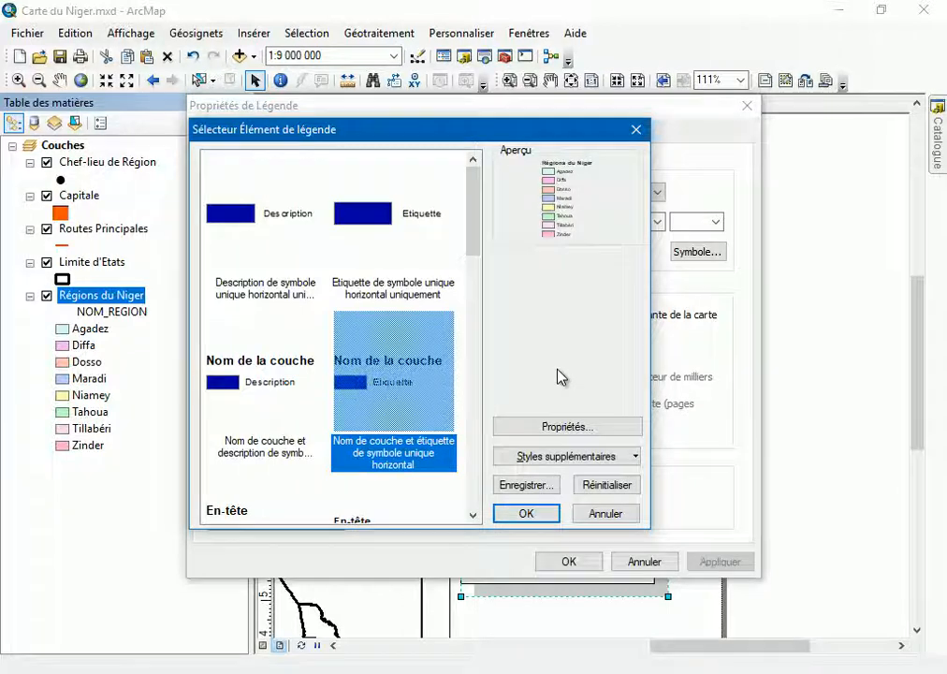
{"action": "key", "text": "Return"}
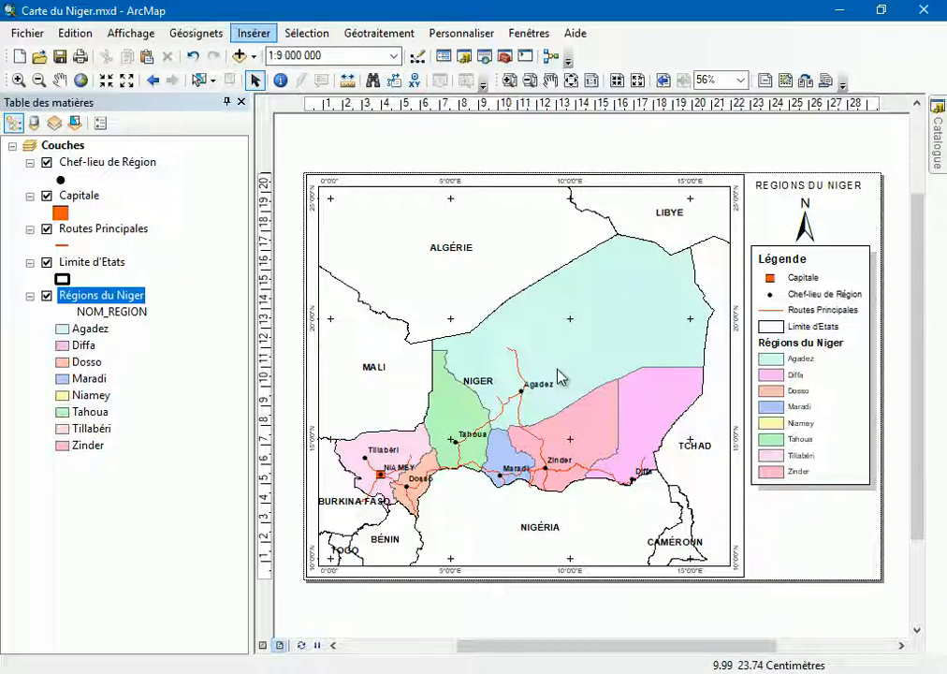
Insert an absolute scale text (Echelle absolue) and place it just below the legend
{"action": "left_click", "coordinate": [254, 33]}
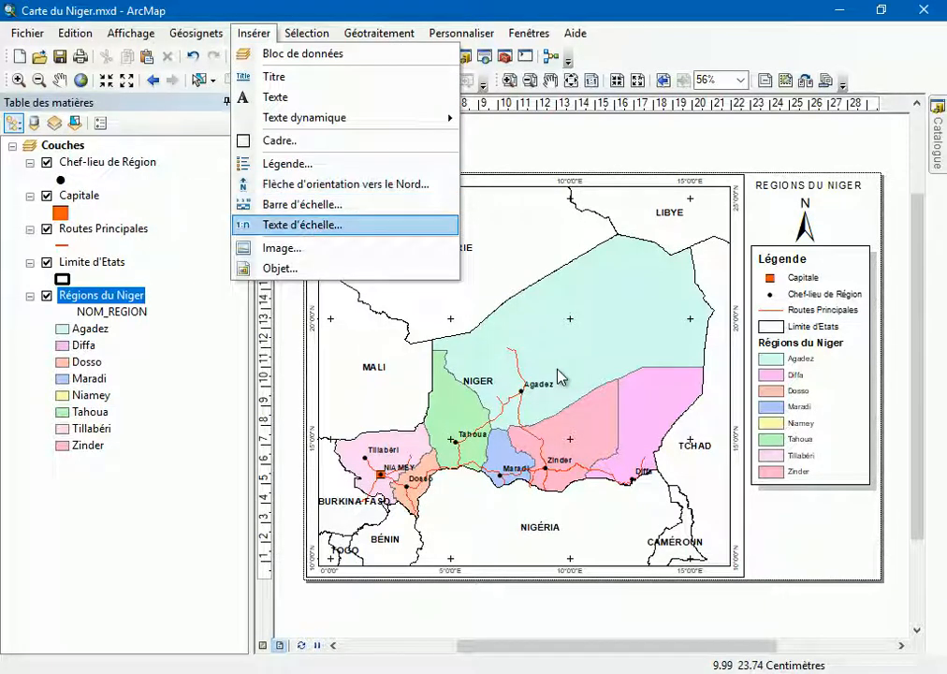
{"action": "key", "text": "Return"}
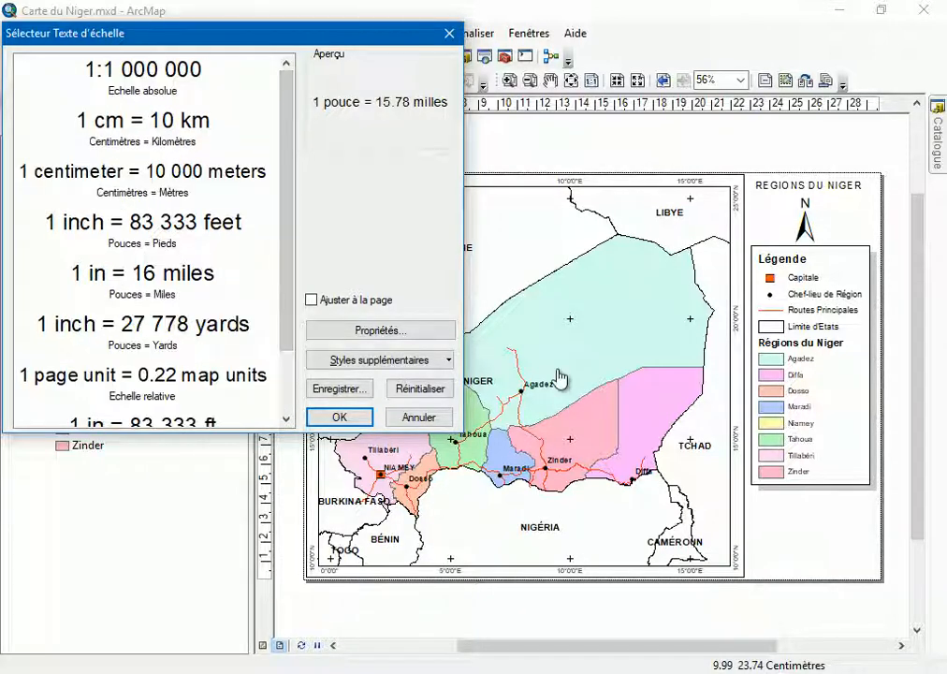
{"action": "left_click", "coordinate": [142, 79]}
{"action": "left_click", "coordinate": [339, 417]}
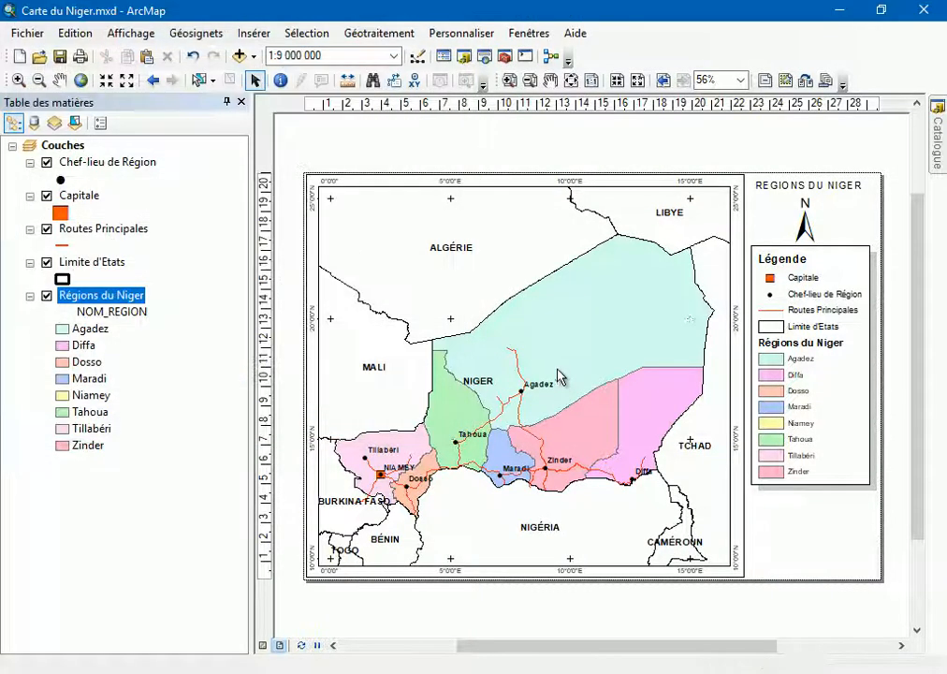
{"action": "left_click_drag", "start_coordinate": [545, 379], "coordinate": [825, 504]}
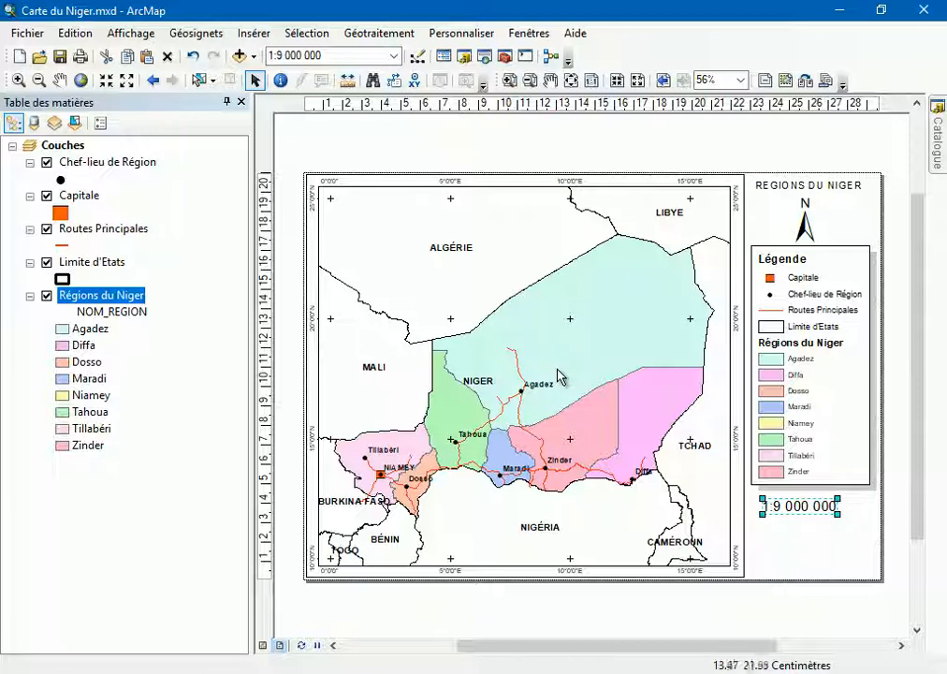
Check the page and print setup, and shift the scale text slightly to centre it beneath the legend
{"action": "right_click", "coordinate": [559, 376]}
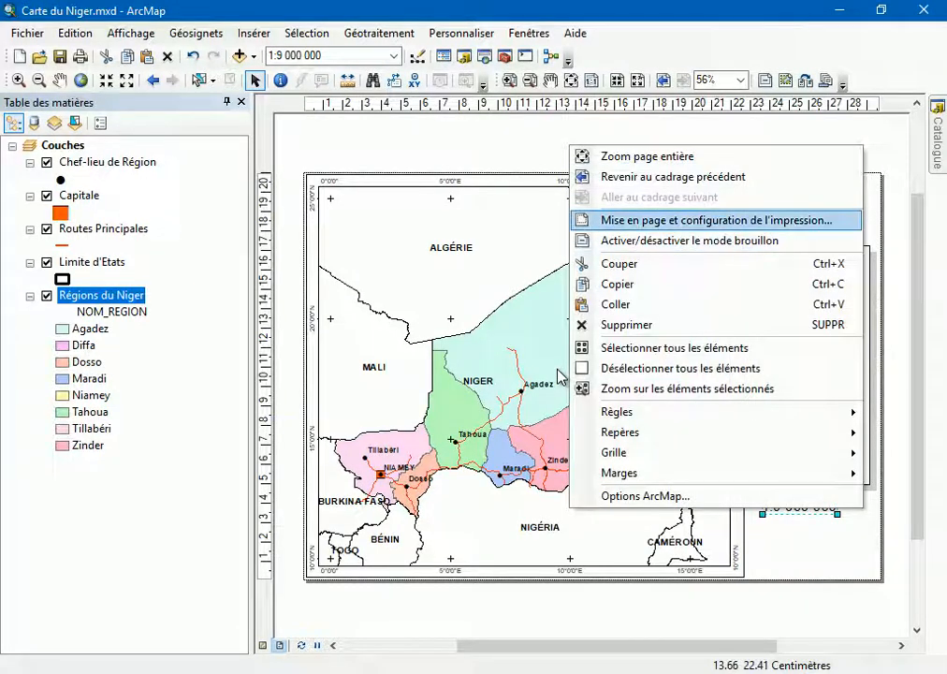
{"action": "left_click", "coordinate": [715, 220]}
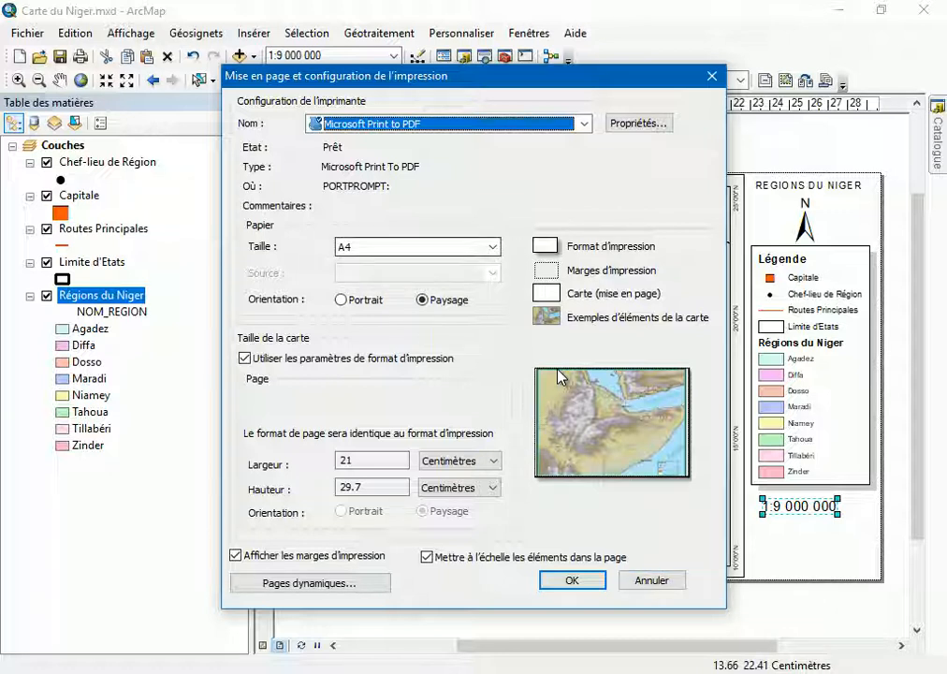
{"action": "key", "text": "Return"}
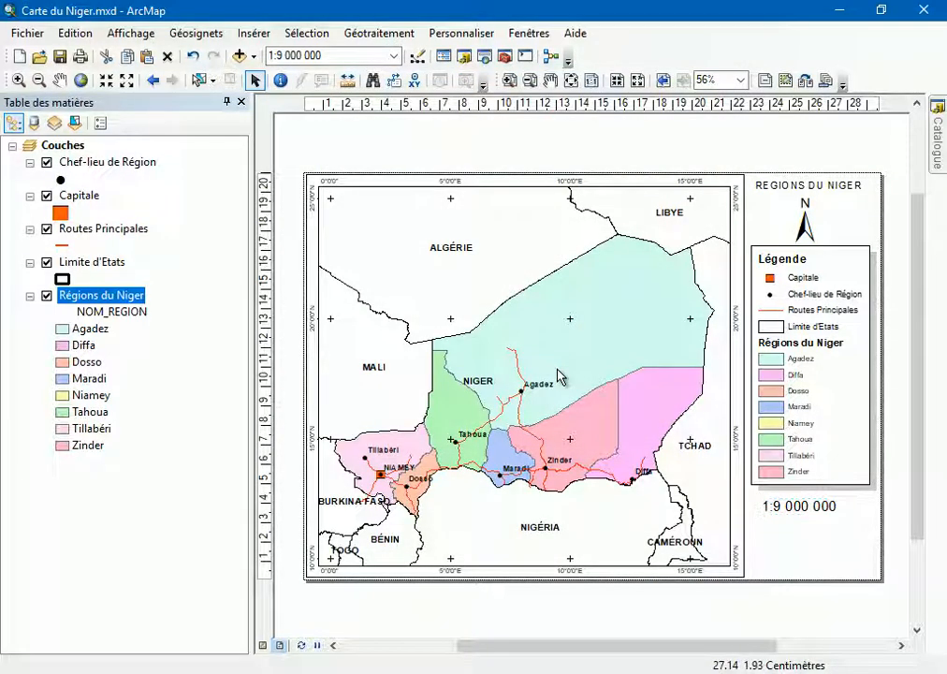
{"action": "left_click_drag", "start_coordinate": [806, 506], "coordinate": [816, 509]}
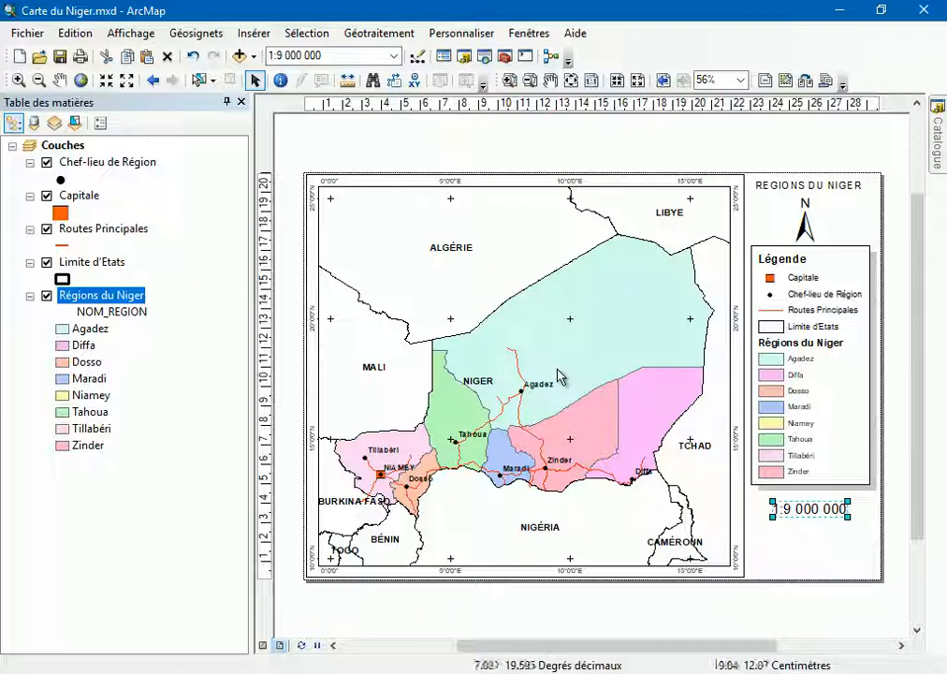
Insert the "Barre d'échelle alternée 1" scale bar and place it on the map just above the NIGÉRIA label
{"action": "left_click", "coordinate": [253, 34]}
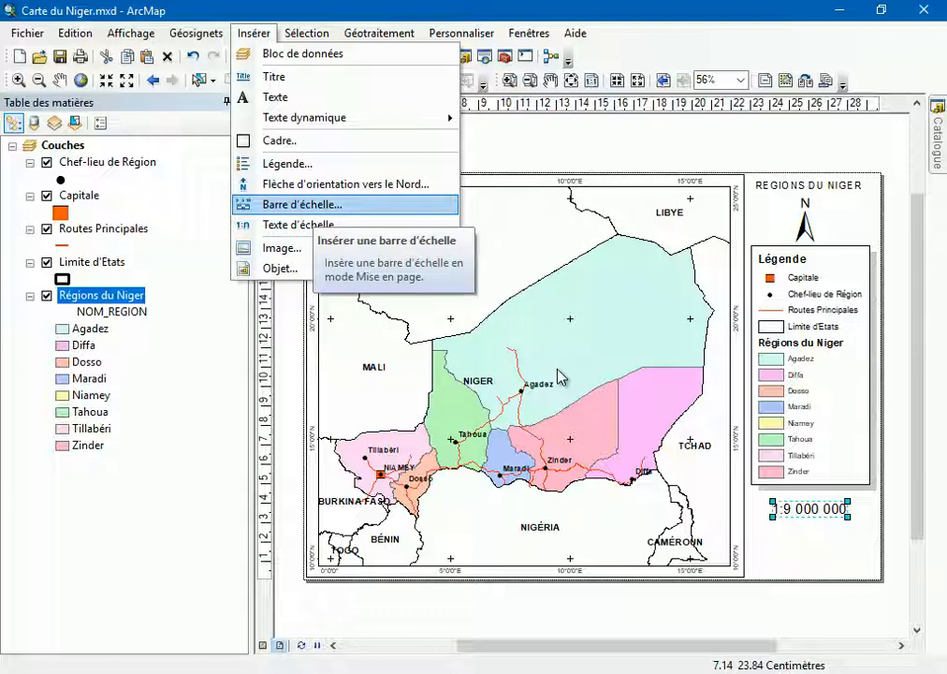
{"action": "left_click", "coordinate": [301, 204]}
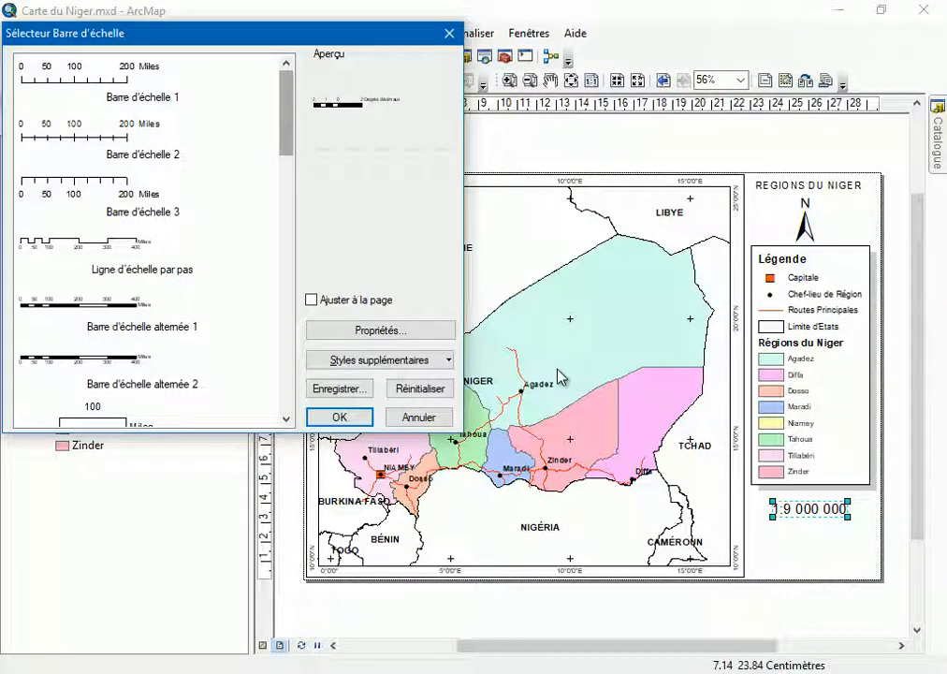
{"action": "mouse_move", "coordinate": [286, 113]}
{"action": "left_mouse_down"}
{"action": "mouse_move", "coordinate": [286, 159]}
{"action": "mouse_move", "coordinate": [286, 113]}
{"action": "left_mouse_up"}
{"action": "left_click", "coordinate": [142, 80]}
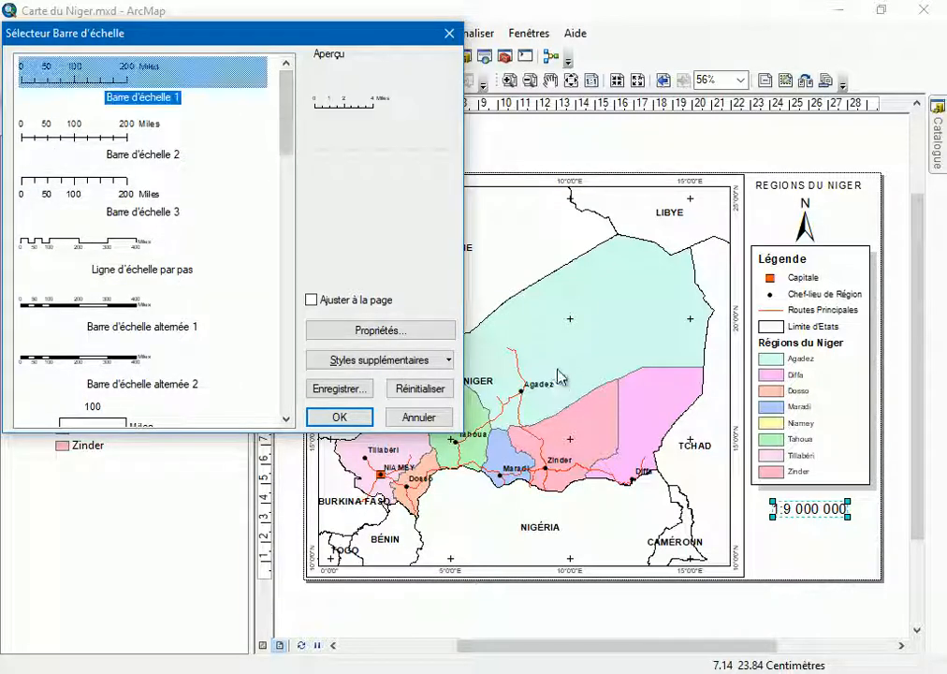
{"action": "left_click", "coordinate": [142, 302]}
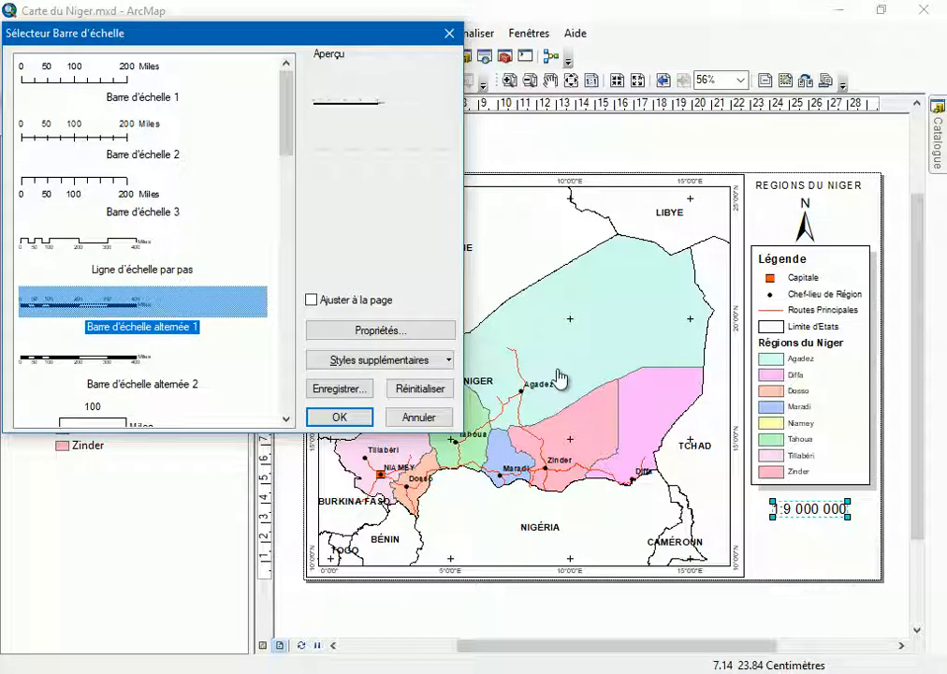
{"action": "key", "text": "Up"}
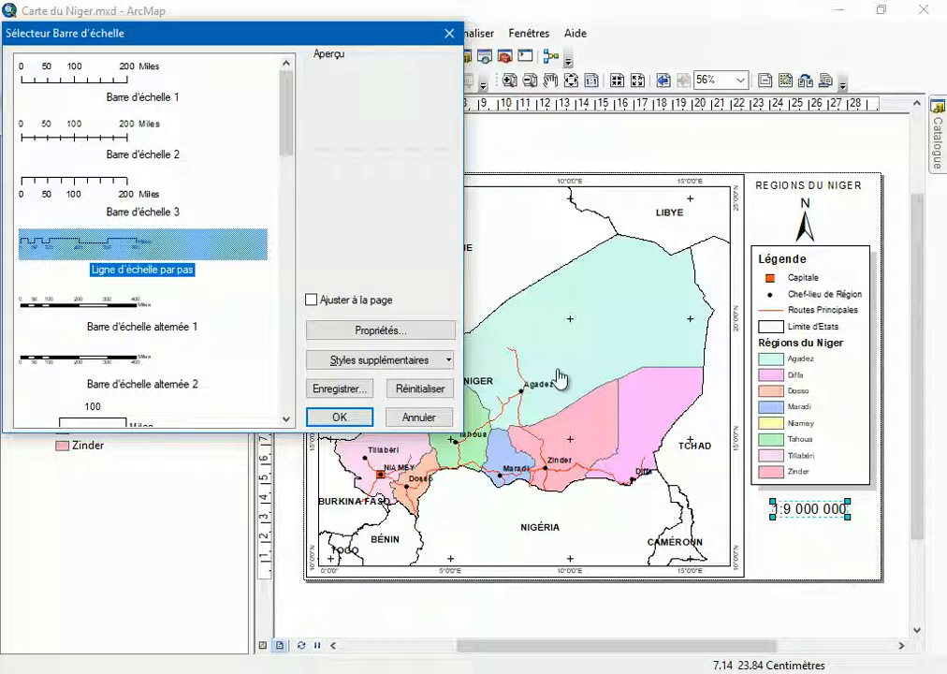
{"action": "key", "text": "Up"}
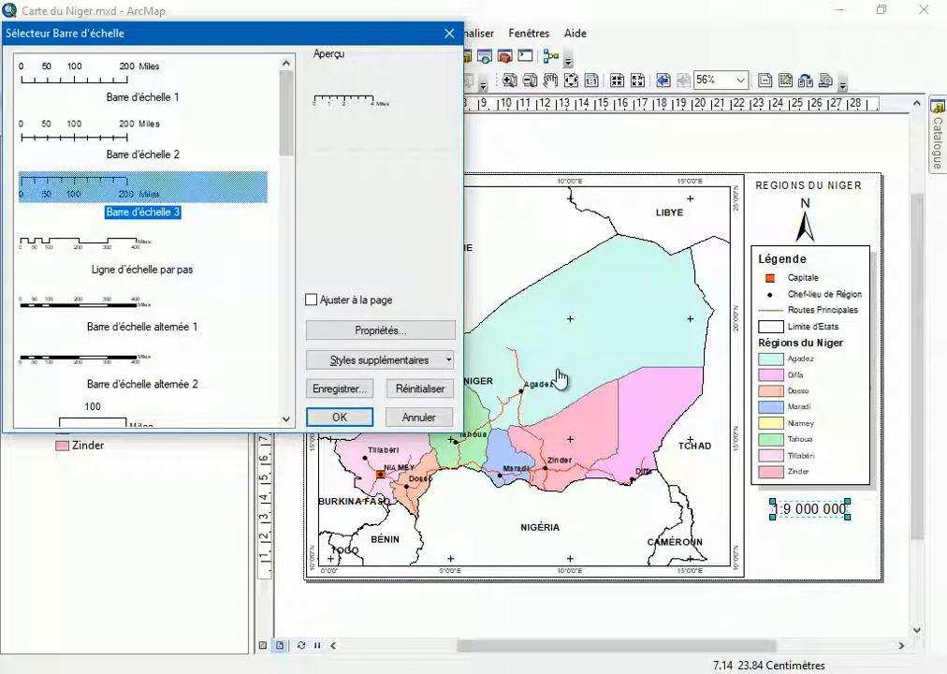
{"action": "key", "text": "Down"}
{"action": "key", "text": "Down"}
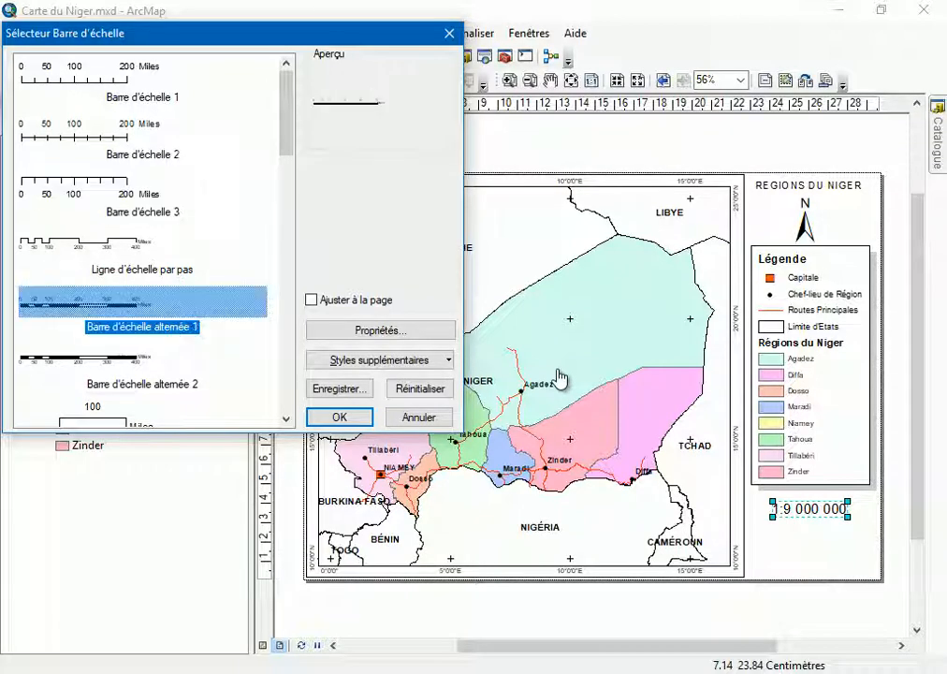
{"action": "key", "text": "Return"}
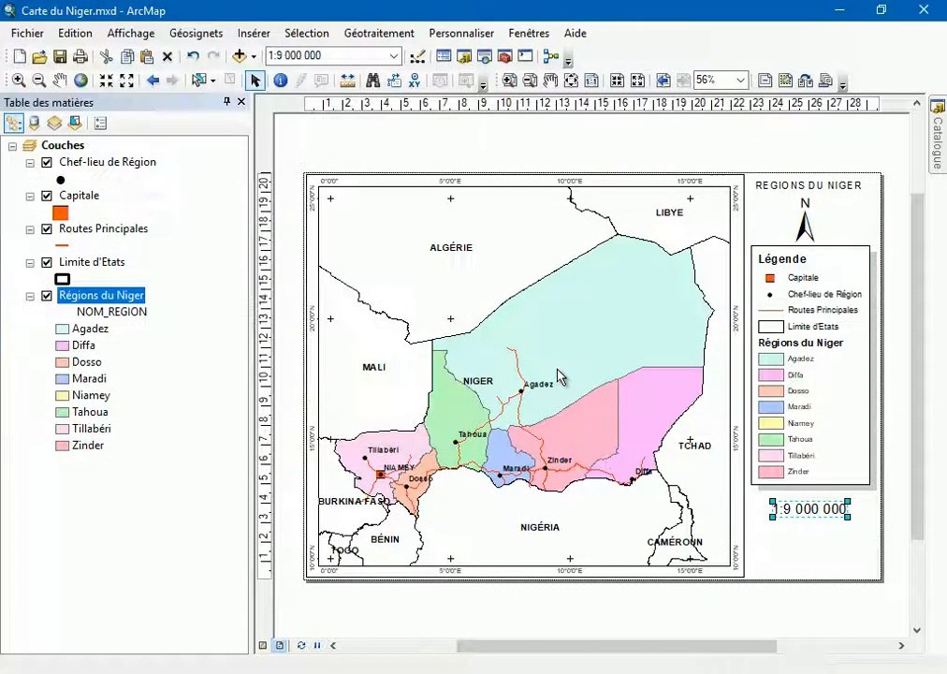
{"action": "left_click_drag", "start_coordinate": [558, 372], "coordinate": [500, 506]}
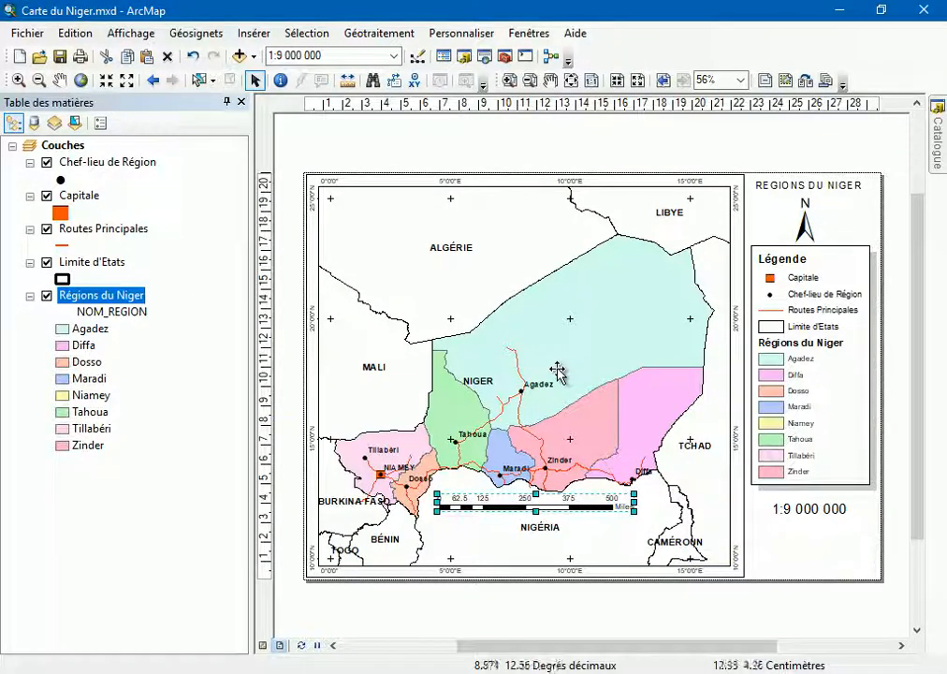
Set the alternating scale bar to 2 divisions and 2 subdivisions
{"action": "left_click", "coordinate": [557, 370]}
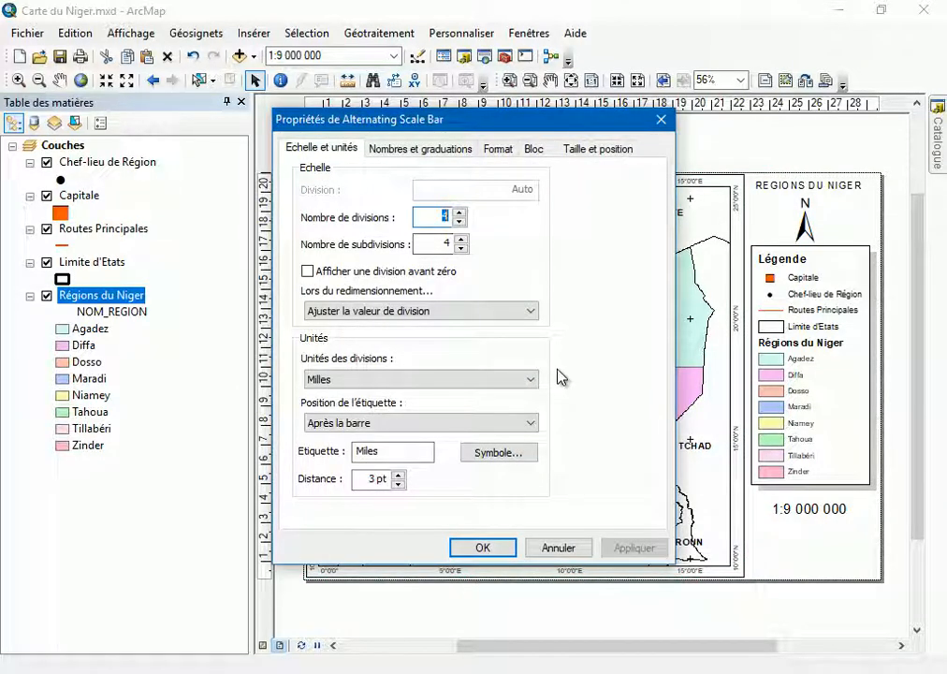
{"action": "key", "text": "Down"}
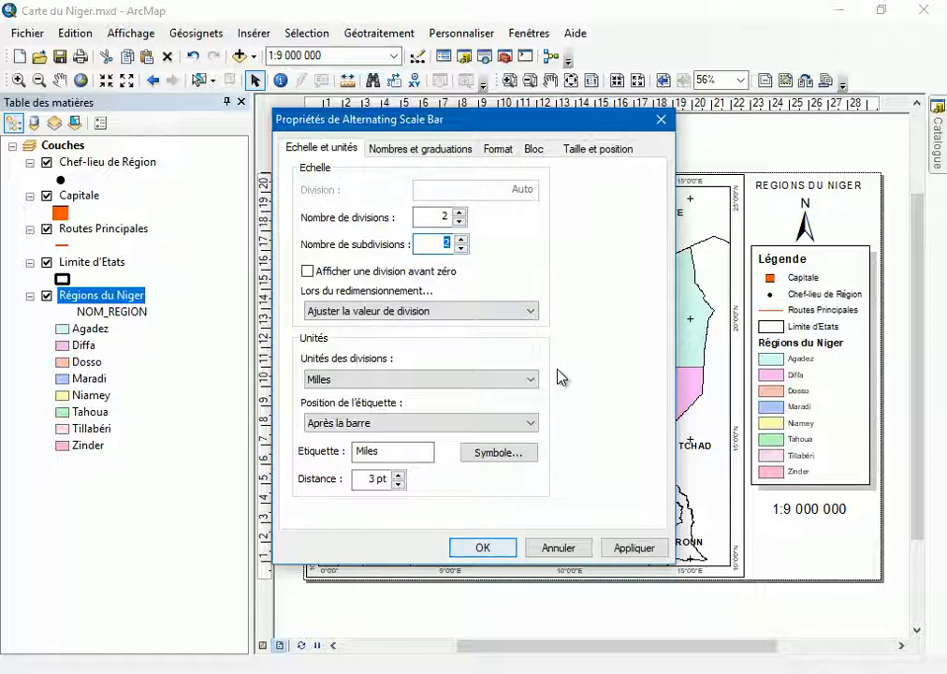
{"action": "key", "text": "Return"}
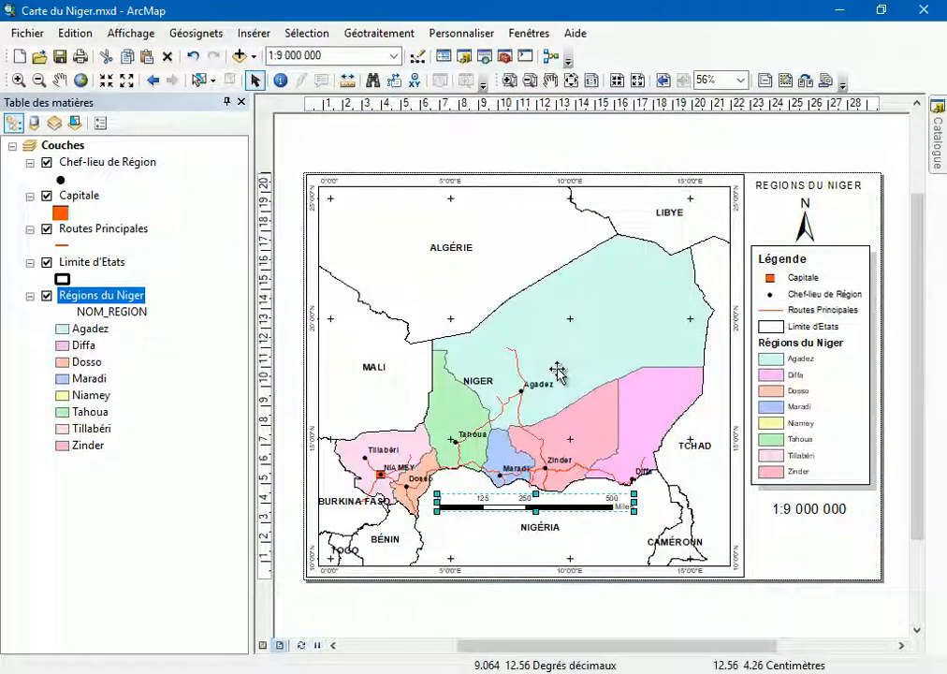
Reposition the scale bar around the NIGÉRIA label and resize it until it spans 400 miles
{"action": "left_click_drag", "start_coordinate": [482, 505], "coordinate": [481, 546]}
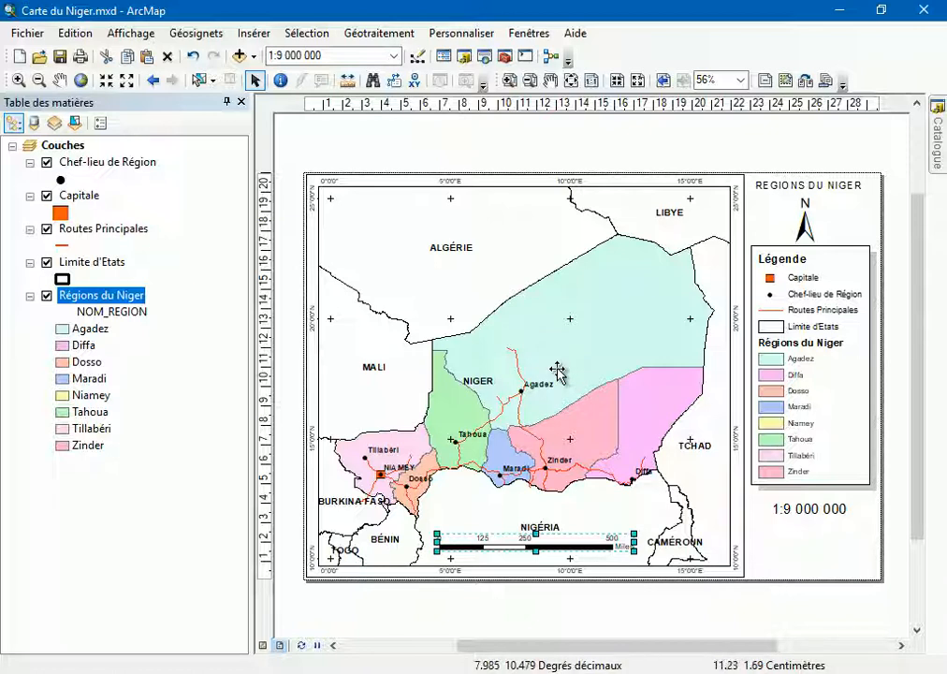
{"action": "mouse_move", "coordinate": [590, 544]}
{"action": "left_mouse_down"}
{"action": "mouse_move", "coordinate": [590, 506]}
{"action": "mouse_move", "coordinate": [671, 508]}
{"action": "left_mouse_up"}
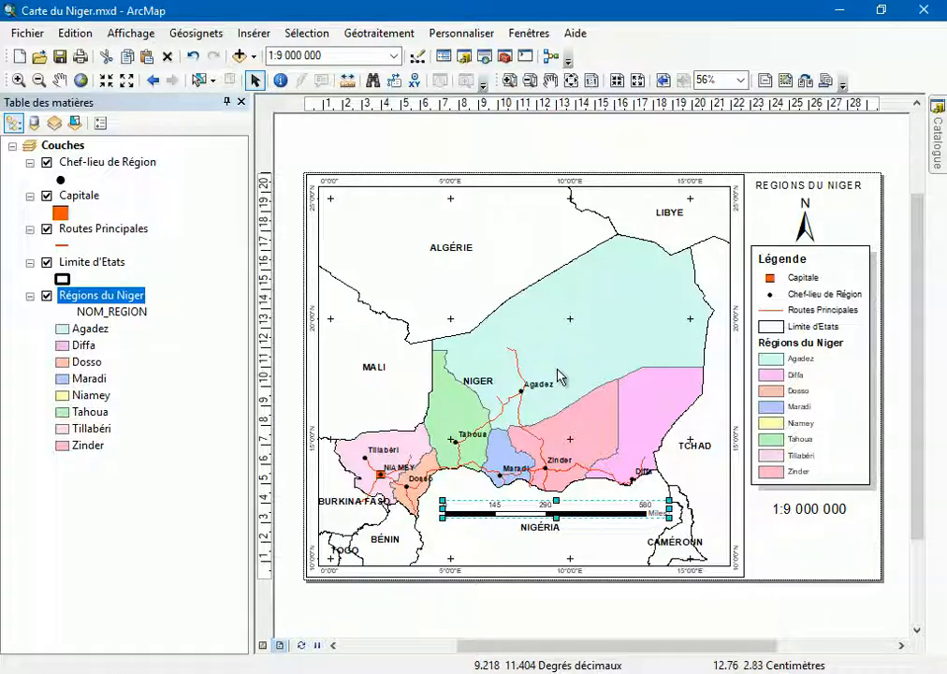
{"action": "scroll", "coordinate": [556, 370], "scroll_direction": "down", "scroll_amount": 5}
{"action": "scroll", "coordinate": [557, 370], "scroll_direction": "up", "scroll_amount": 3}
{"action": "scroll", "coordinate": [558, 372], "scroll_direction": "up", "scroll_amount": 5}
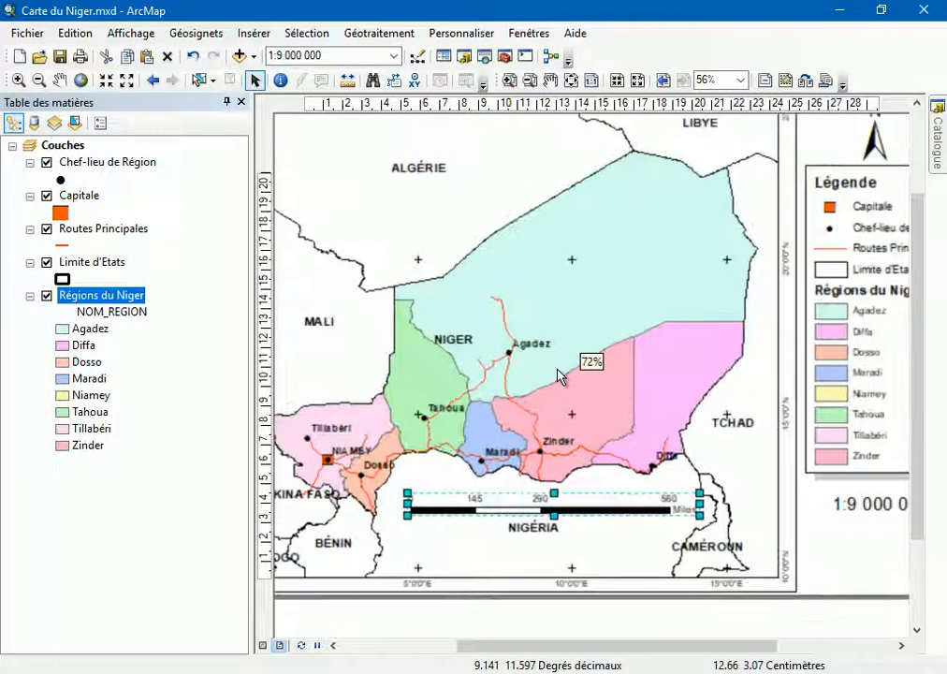
{"action": "scroll", "coordinate": [557, 374], "scroll_direction": "up", "scroll_amount": 6}
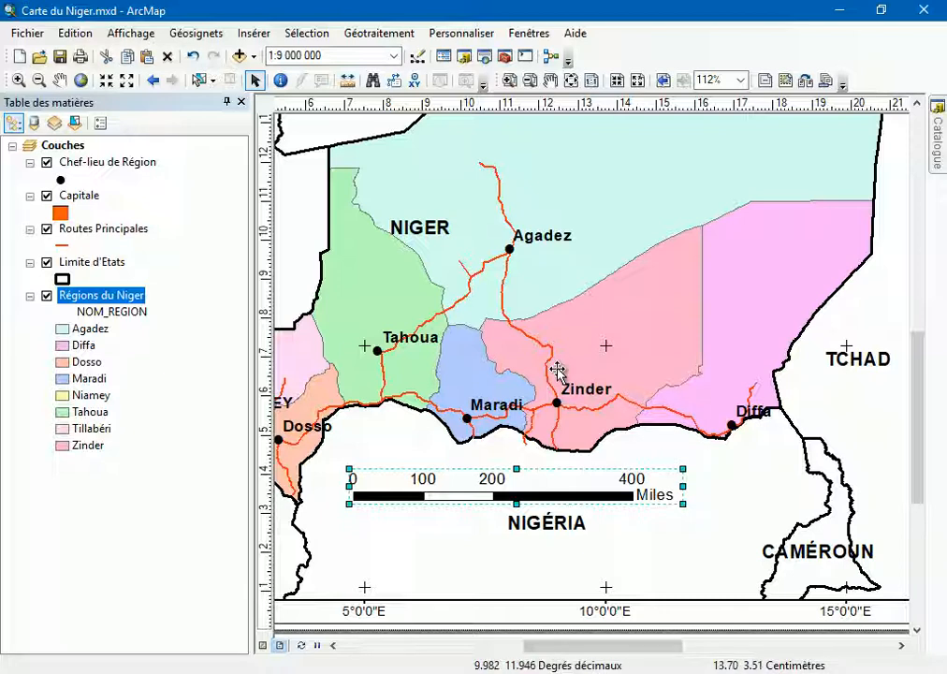
Change the scale bar's division units to Kilomètres and its unit label to "Km"
{"action": "double_click", "coordinate": [557, 371]}
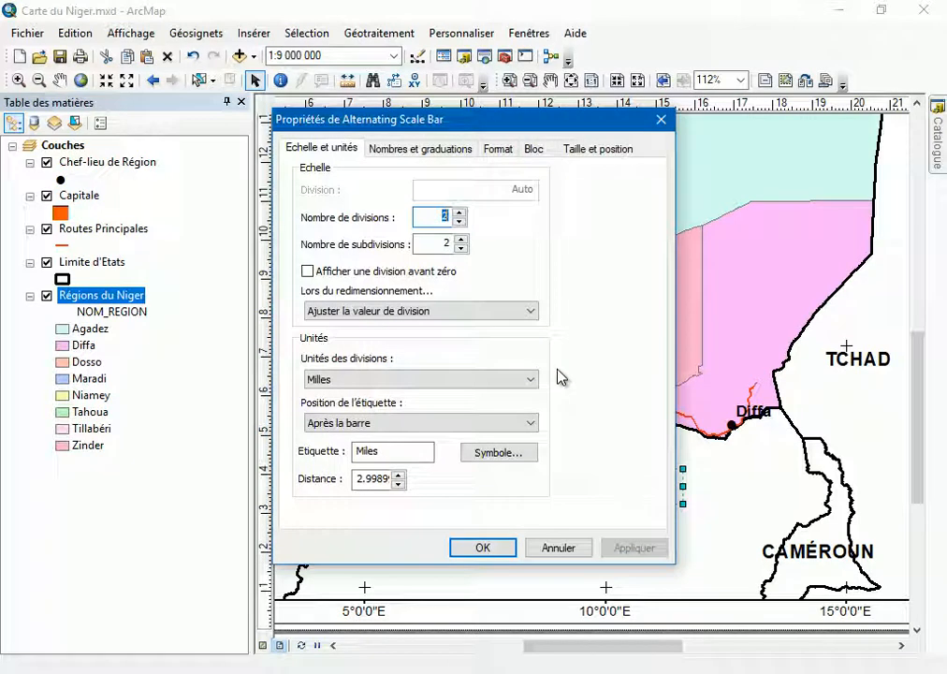
{"action": "key", "text": "Up"}
{"action": "key", "text": "Up"}
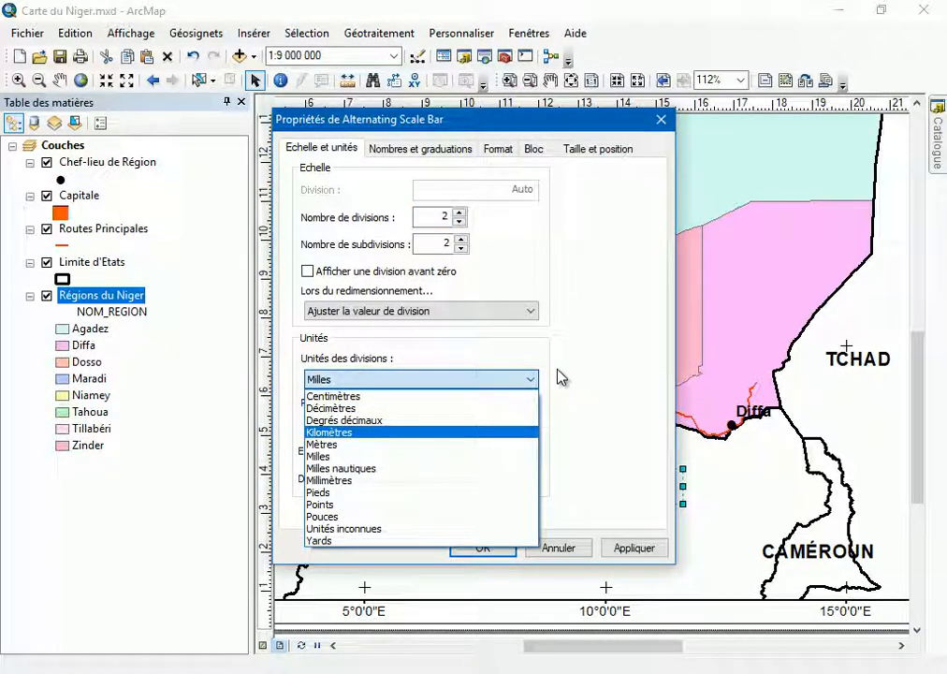
{"action": "key", "text": "Tab"}
{"action": "key", "text": "Tab"}
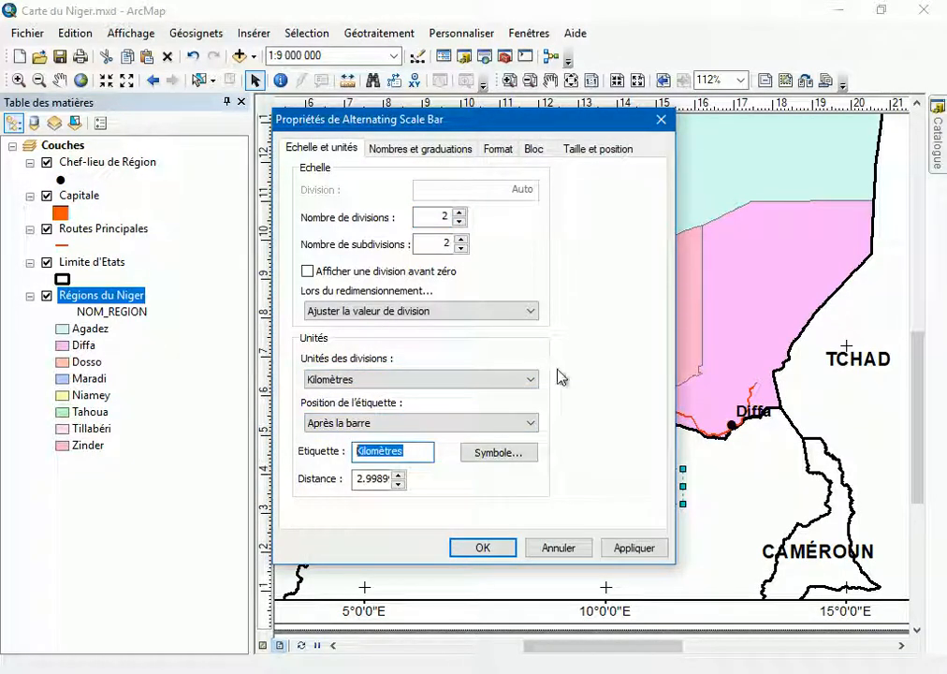
{"action": "type", "text": "Km"}
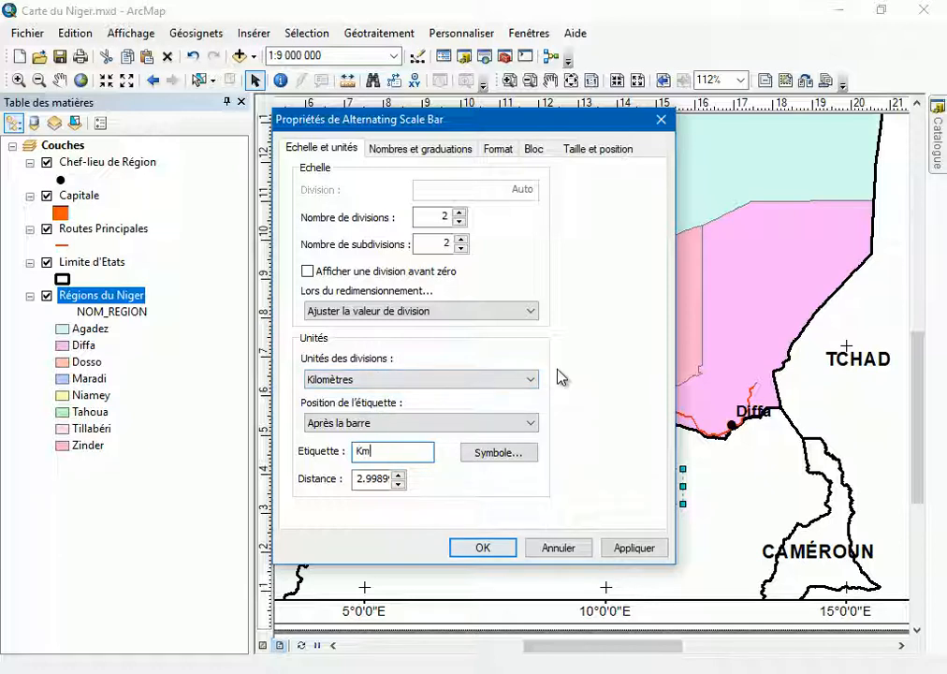
{"action": "key", "text": "Return"}
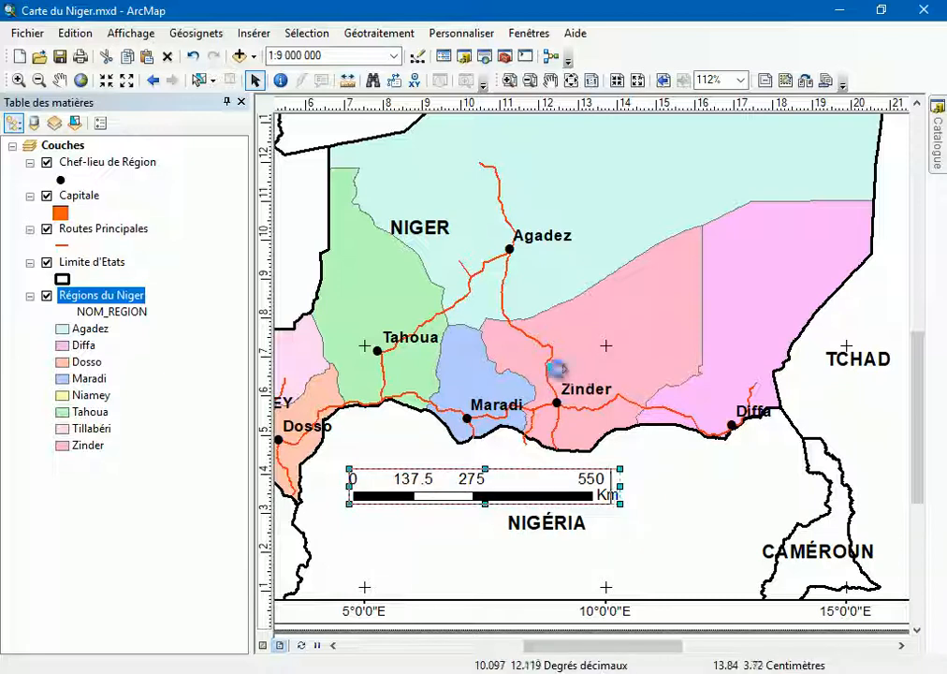
Shorten the scale bar to 500 Km and move it beneath the 1:9 000 000 scale text
{"action": "left_click_drag", "start_coordinate": [611, 486], "coordinate": [595, 487]}
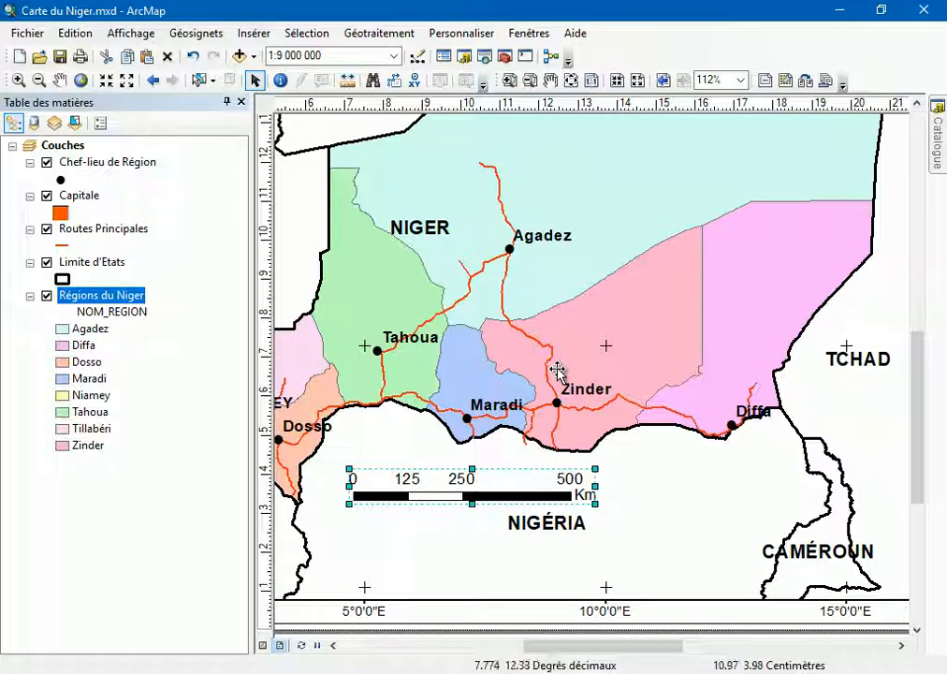
{"action": "scroll", "coordinate": [557, 374], "scroll_direction": "up", "scroll_amount": 3}
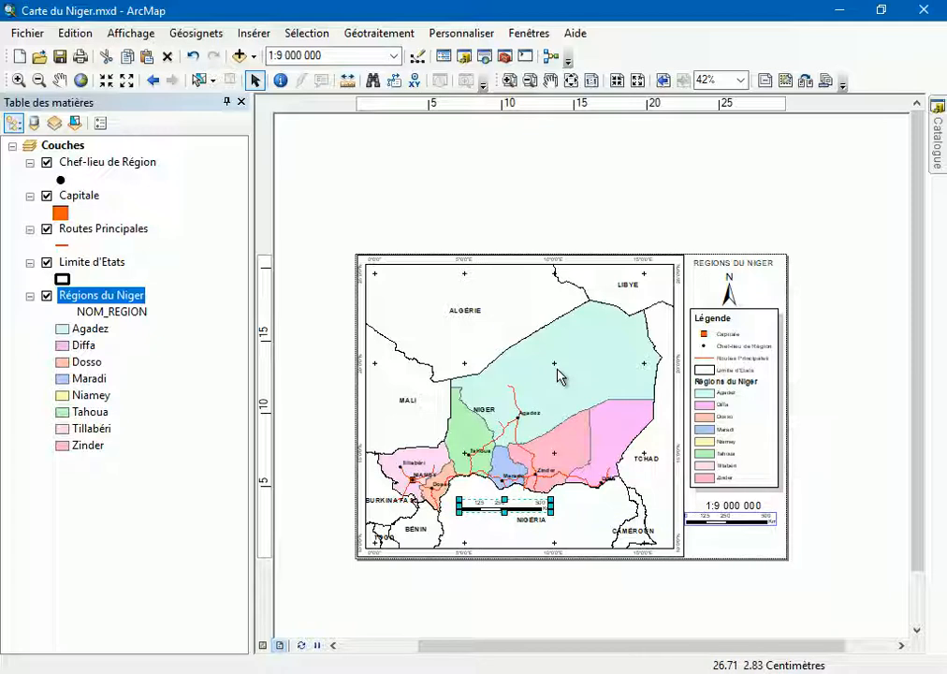
{"action": "left_click_drag", "start_coordinate": [744, 516], "coordinate": [749, 517]}
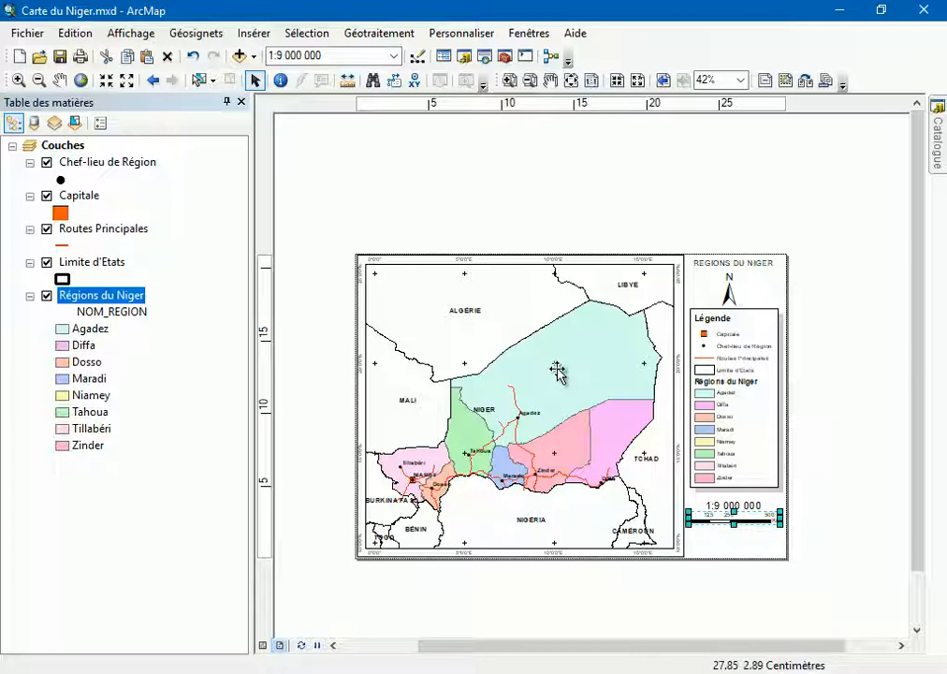
Show the whole layout page with a narrower table of contents and deselect the scale bar
{"action": "left_click", "coordinate": [510, 80]}
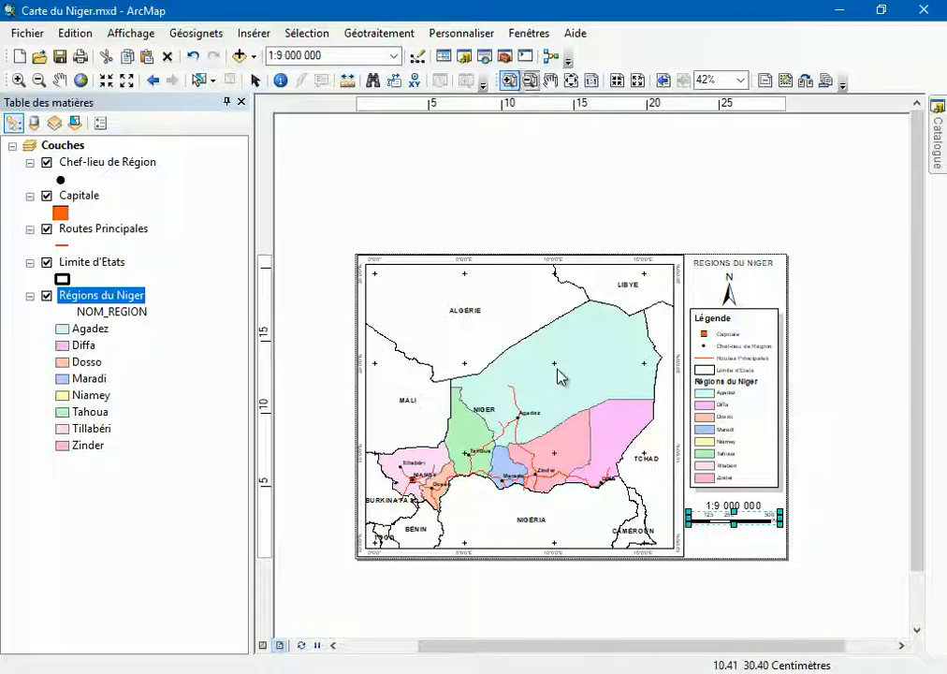
{"action": "left_click", "coordinate": [570, 81]}
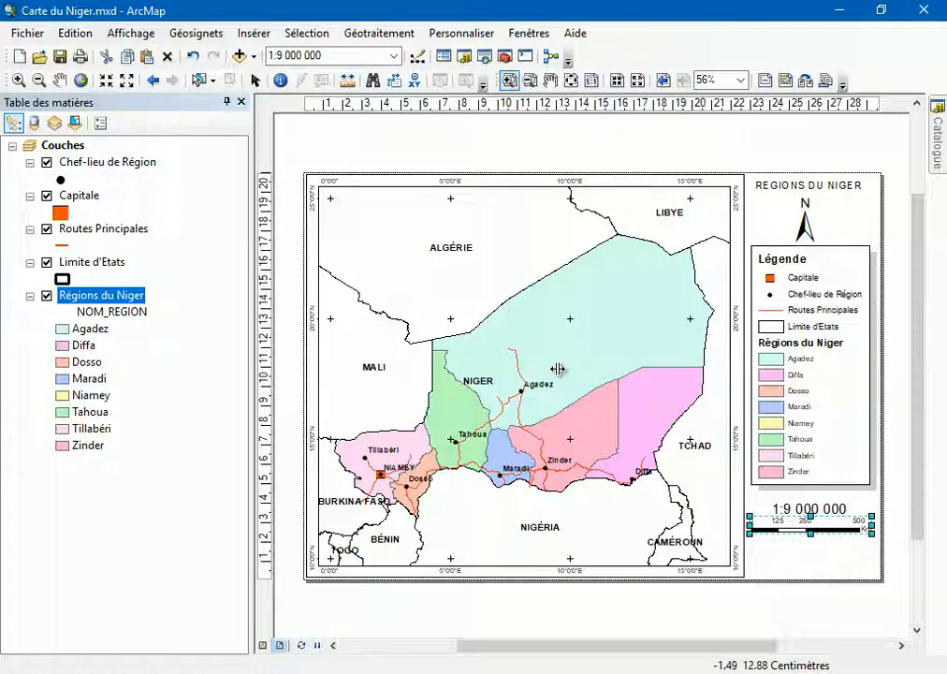
{"action": "left_click_drag", "start_coordinate": [252, 329], "coordinate": [183, 329]}
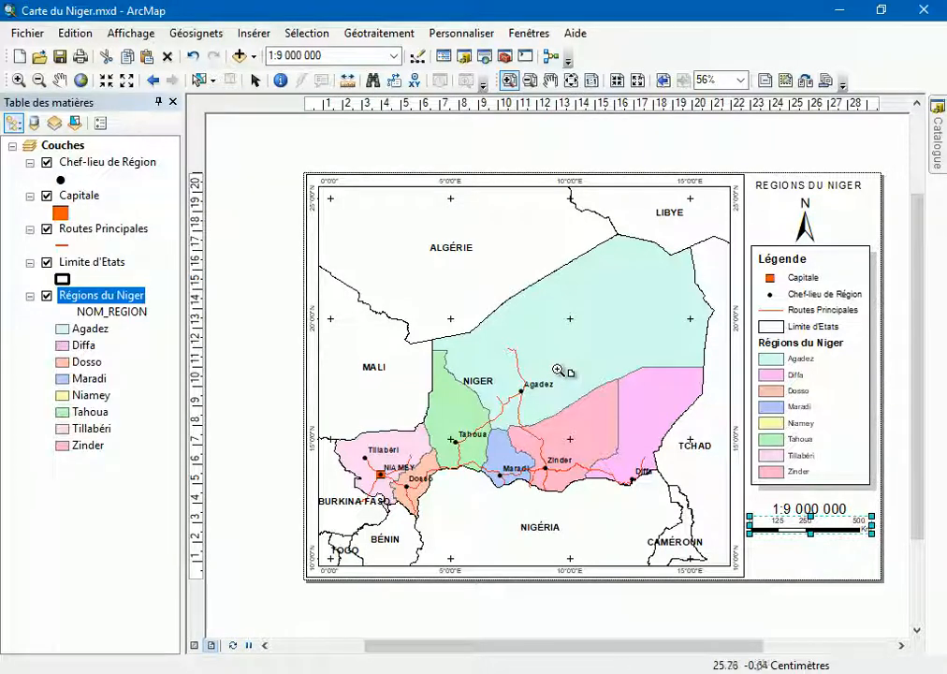
{"action": "left_click", "coordinate": [256, 80]}
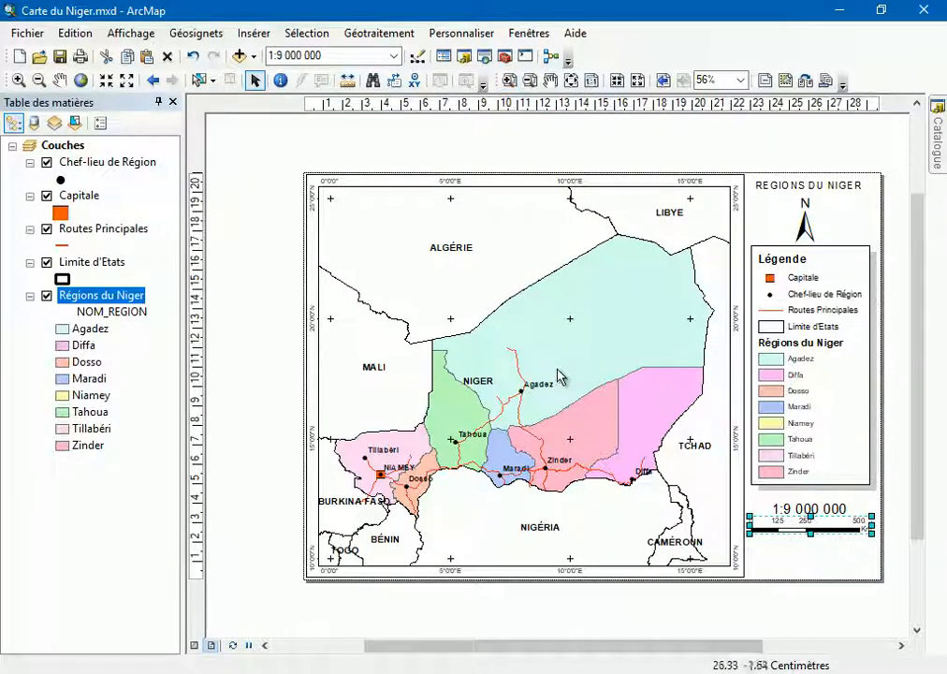
{"action": "left_click", "coordinate": [825, 622]}
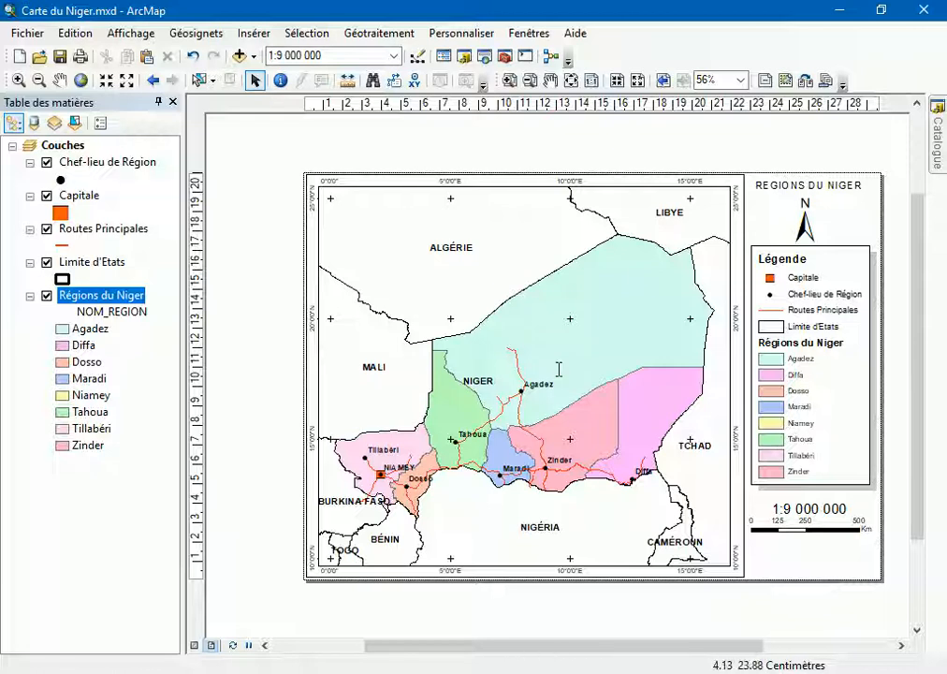
Insert the text "Source de données" and place it just below the scale bar
{"action": "left_click", "coordinate": [253, 33]}
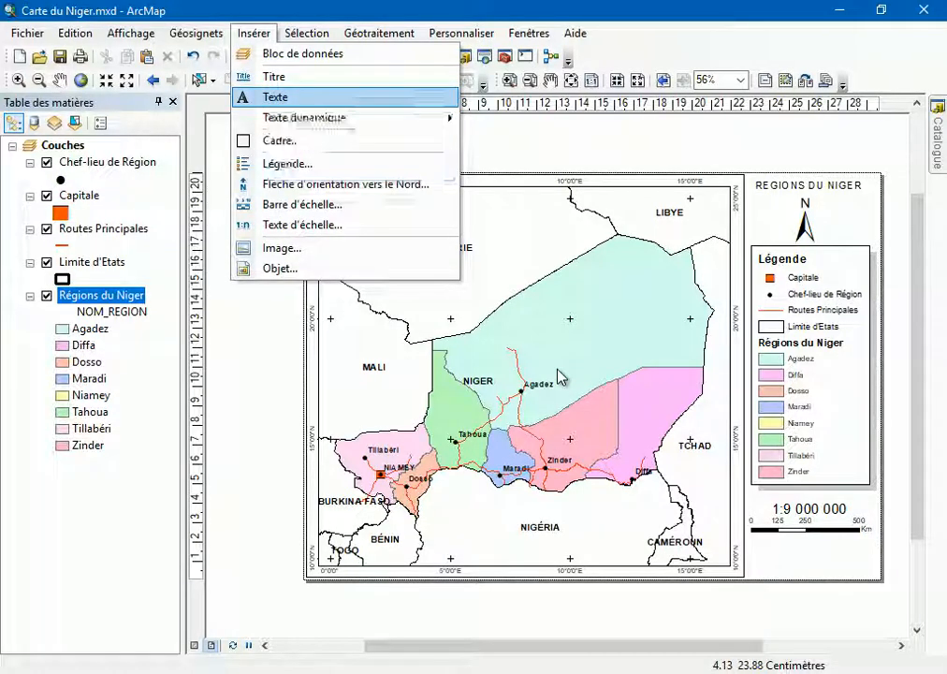
{"action": "left_click", "coordinate": [274, 96]}
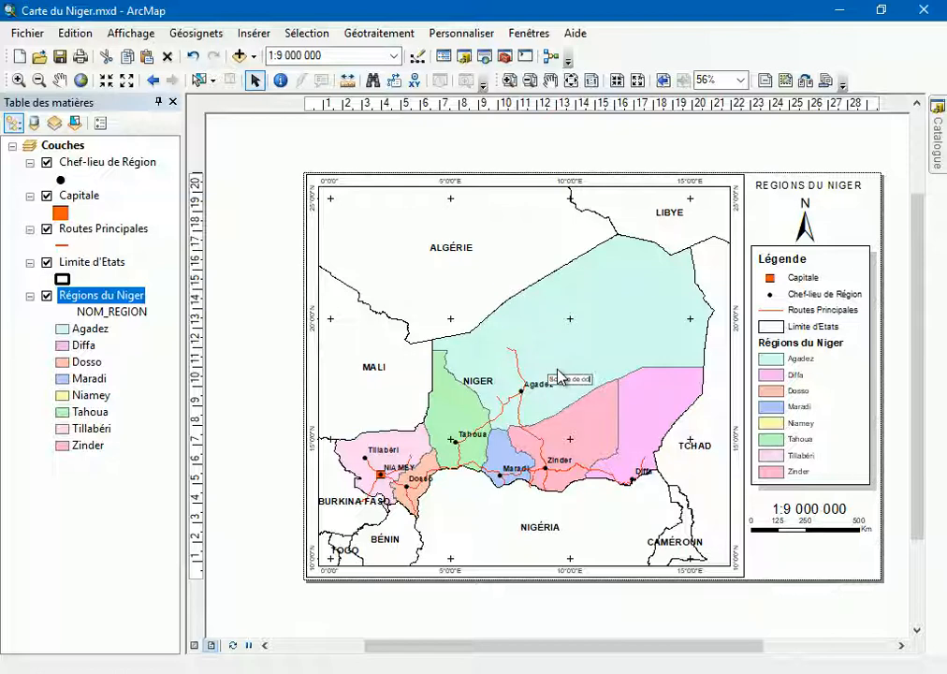
{"action": "left_click", "coordinate": [557, 370]}
{"action": "mouse_move", "coordinate": [559, 377]}
{"action": "left_mouse_down"}
{"action": "mouse_move", "coordinate": [782, 500]}
{"action": "mouse_move", "coordinate": [800, 553]}
{"action": "mouse_move", "coordinate": [783, 541]}
{"action": "left_mouse_up"}
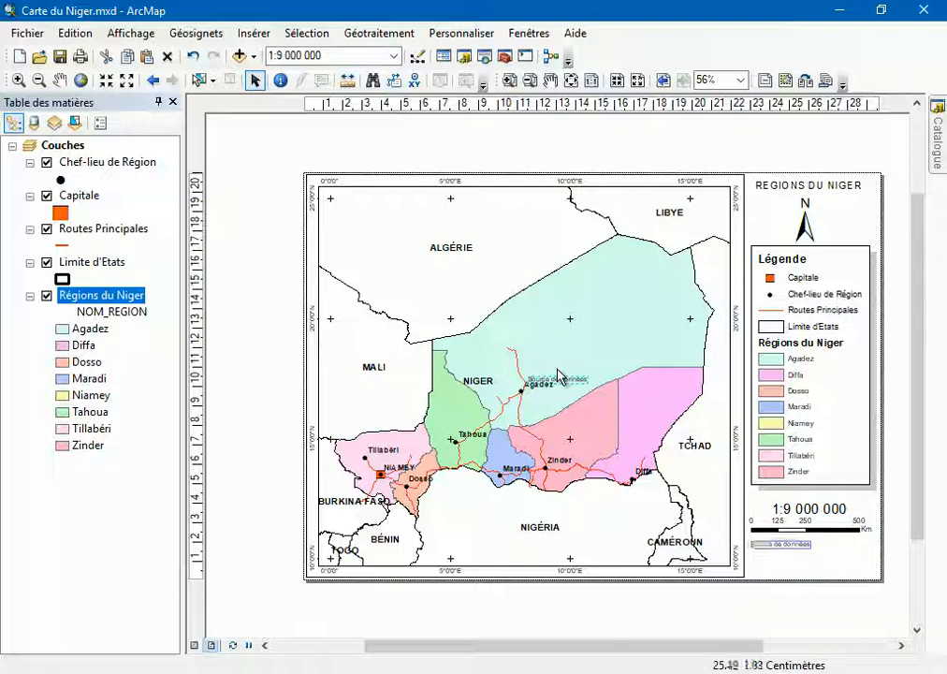
Format the "Source de données" text in Arial italic at size 12
{"action": "double_click", "coordinate": [558, 374]}
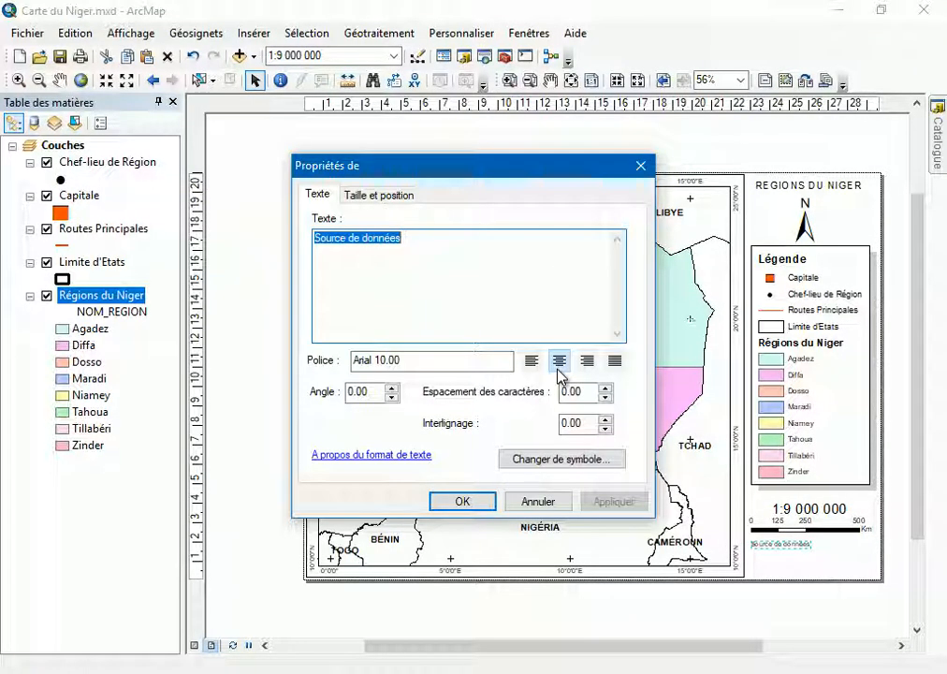
{"action": "left_click", "coordinate": [562, 459]}
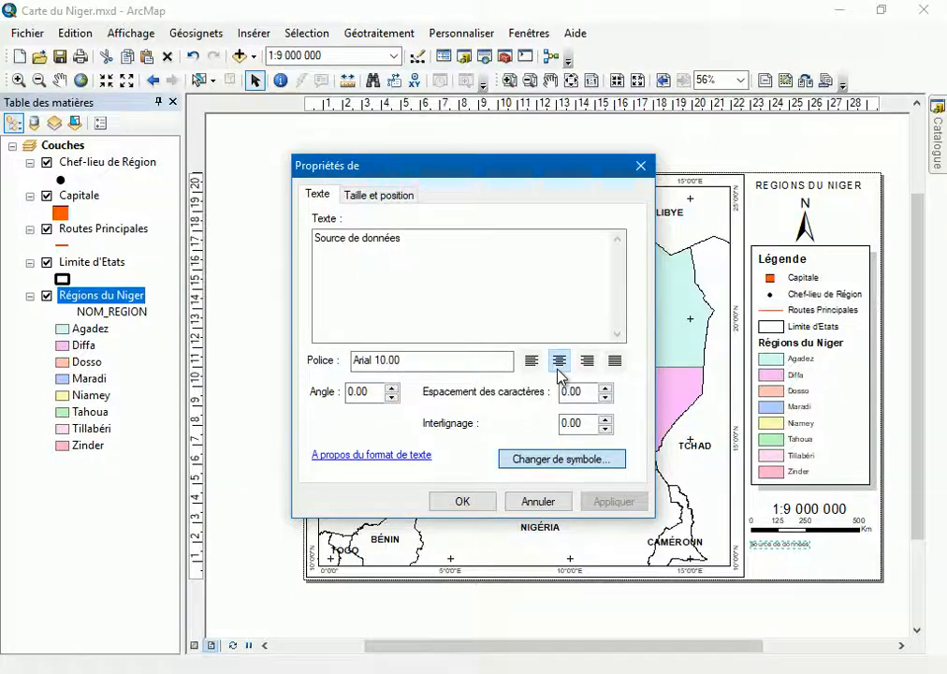
{"action": "left_click", "coordinate": [671, 322]}
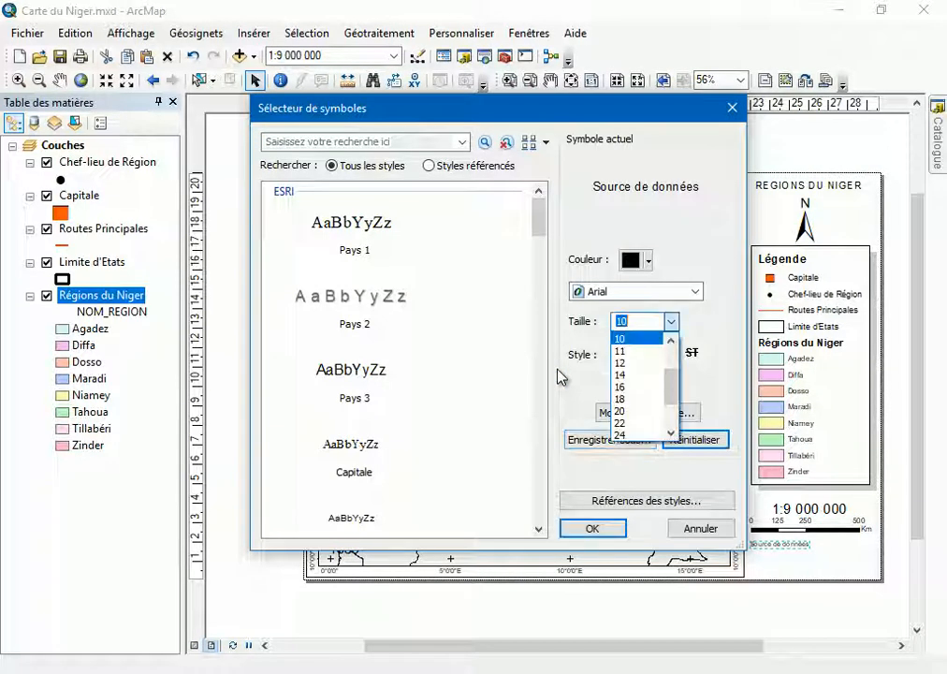
{"action": "left_click", "coordinate": [636, 362]}
{"action": "left_click", "coordinate": [644, 353]}
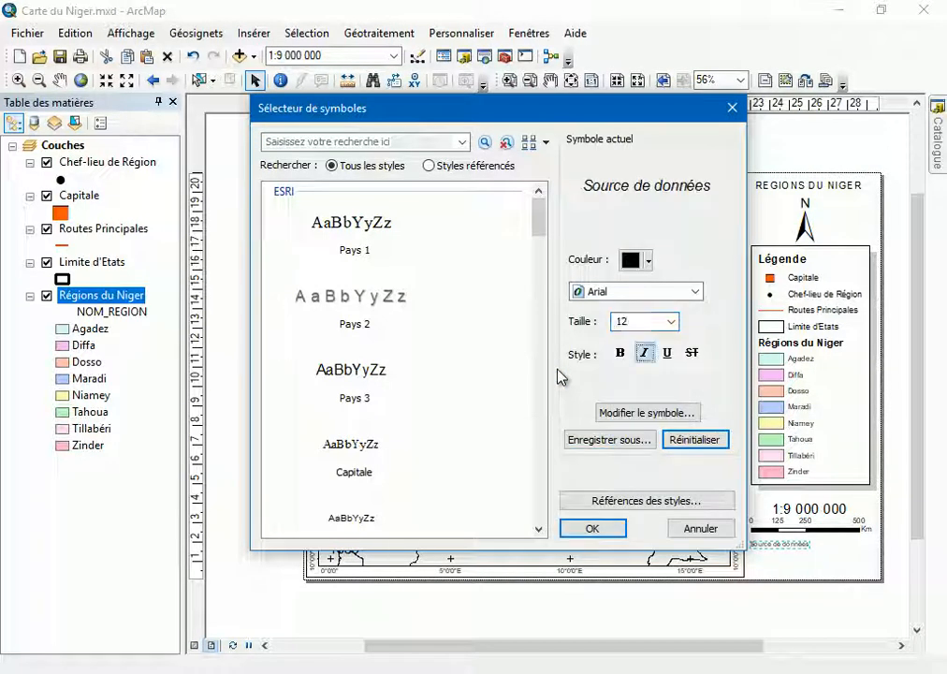
{"action": "key", "text": "Return"}
Complete the note as three lines: "Source de données: SIGNER", "Date de réalisation: 27/07/2018" and "Auteur: Formateur"
{"action": "left_click", "coordinate": [402, 239]}
{"action": "type", "text": ": "}
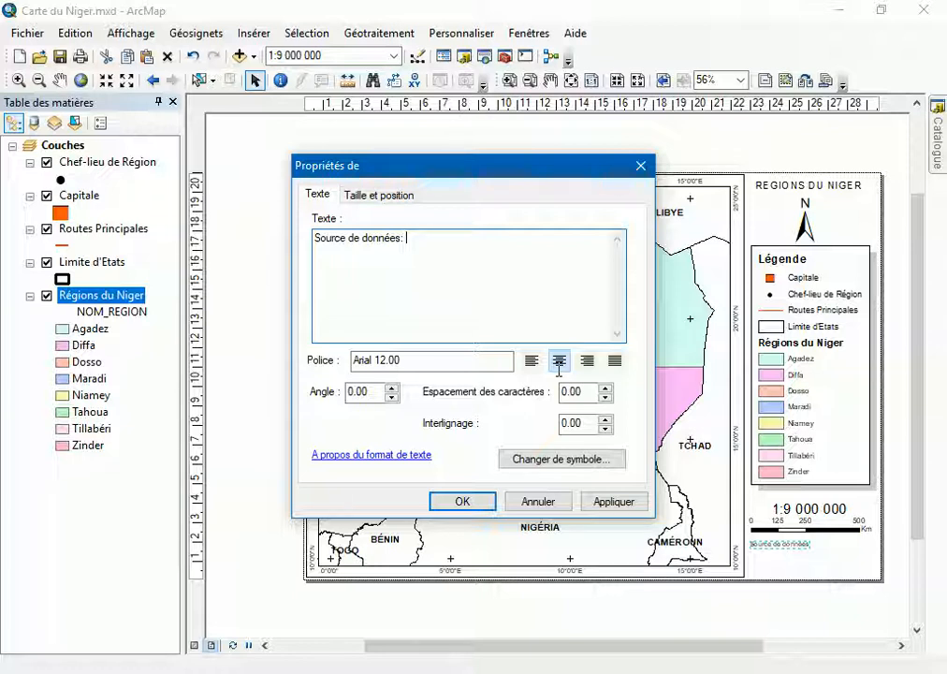
{"action": "type", "text": "SIGNER"}
{"action": "type", "text": "/"}
{"action": "key", "text": "BackSpace"}
{"action": "type", "text": "Date de ré"}
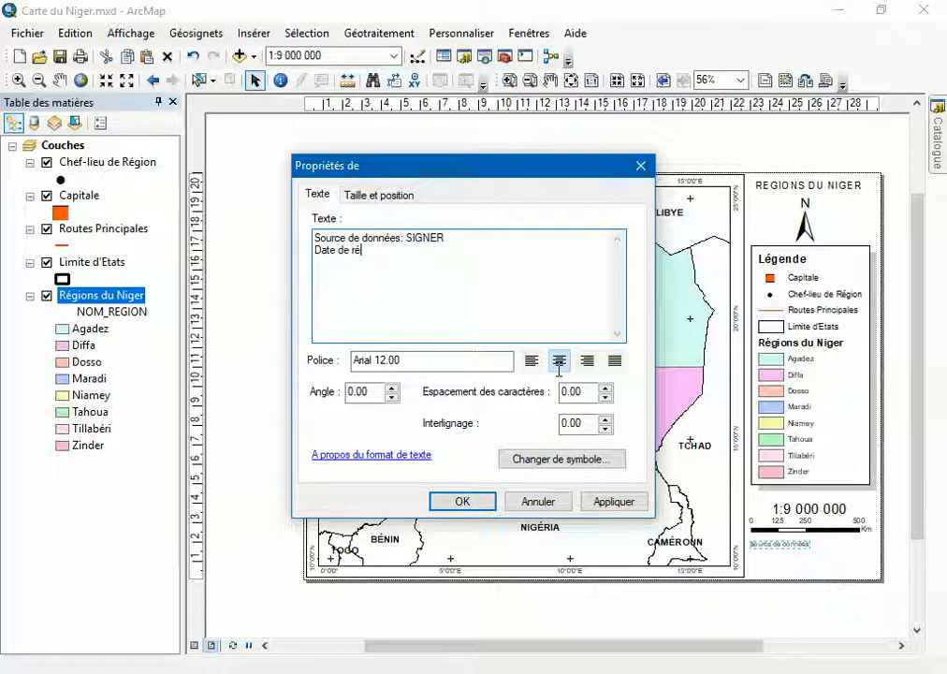
{"action": "type", "text": "alisation: 27/07/20"}
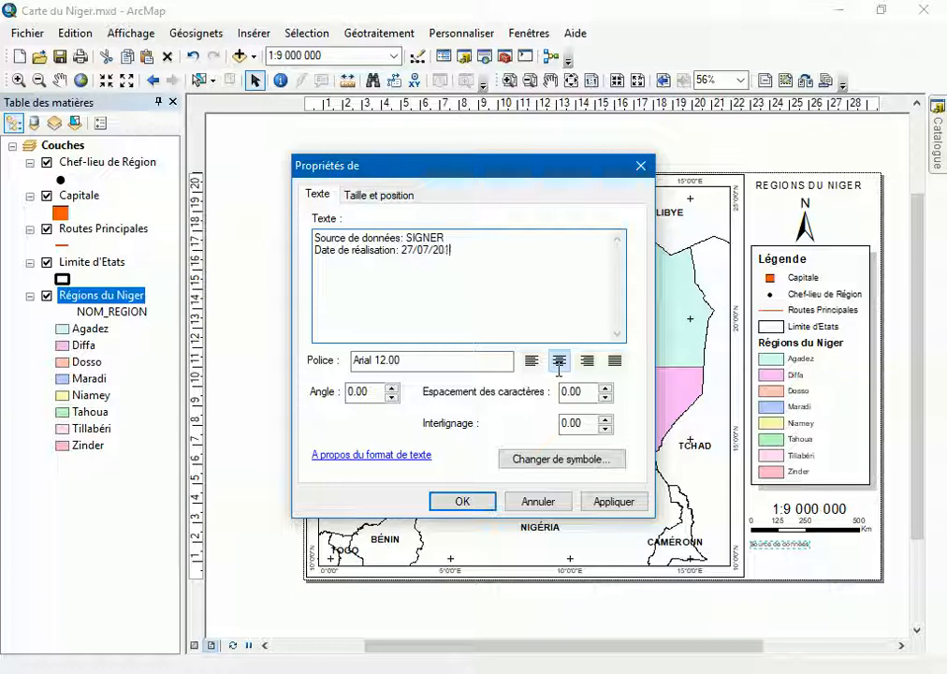
{"action": "type", "text": "18 Auteur: Formateur"}
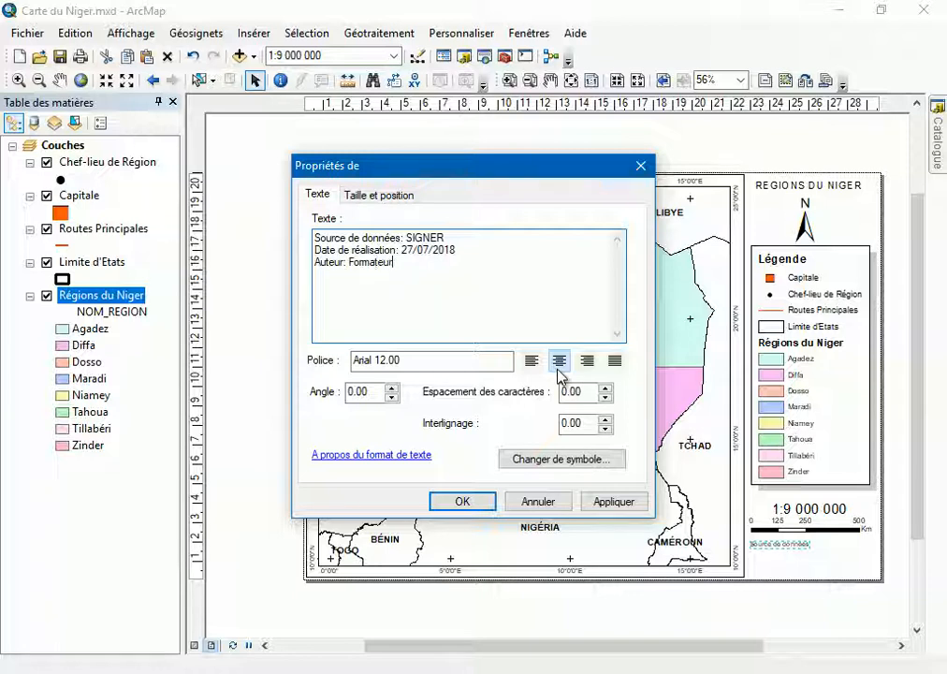
{"action": "key", "text": "Return"}
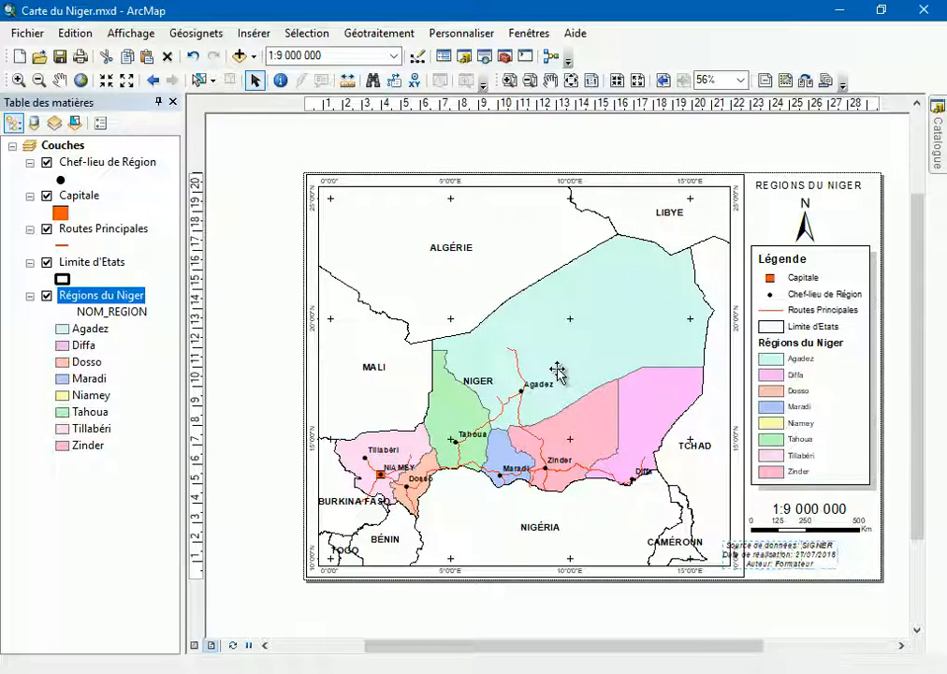
Place the three-line source note under the scale bar, clear of the map frame, with its text centre-aligned
{"action": "key", "text": "Return"}
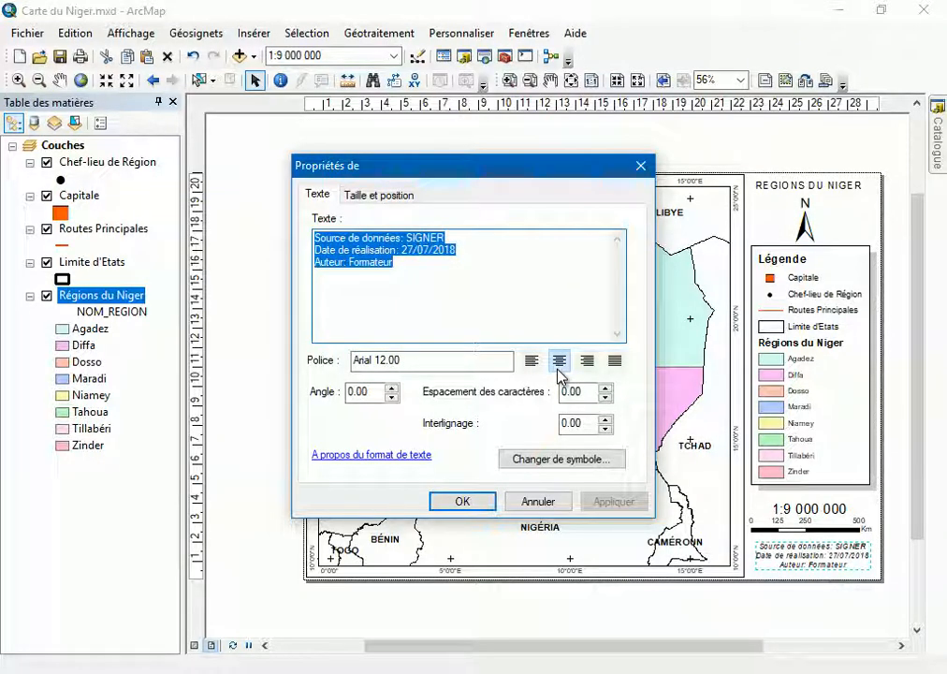
{"action": "left_click", "coordinate": [615, 361]}
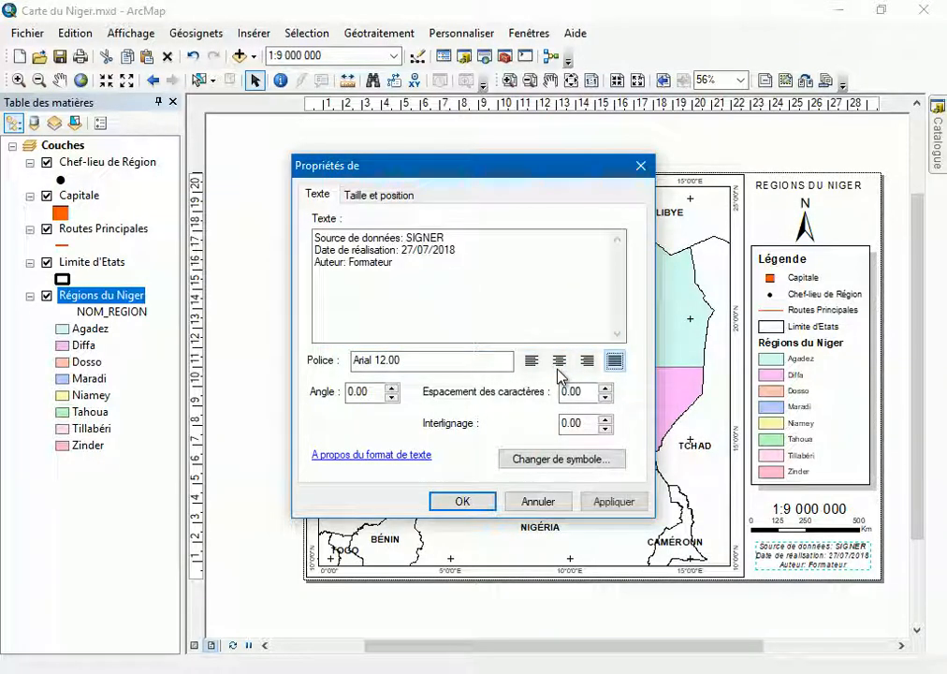
{"action": "left_click", "coordinate": [587, 361]}
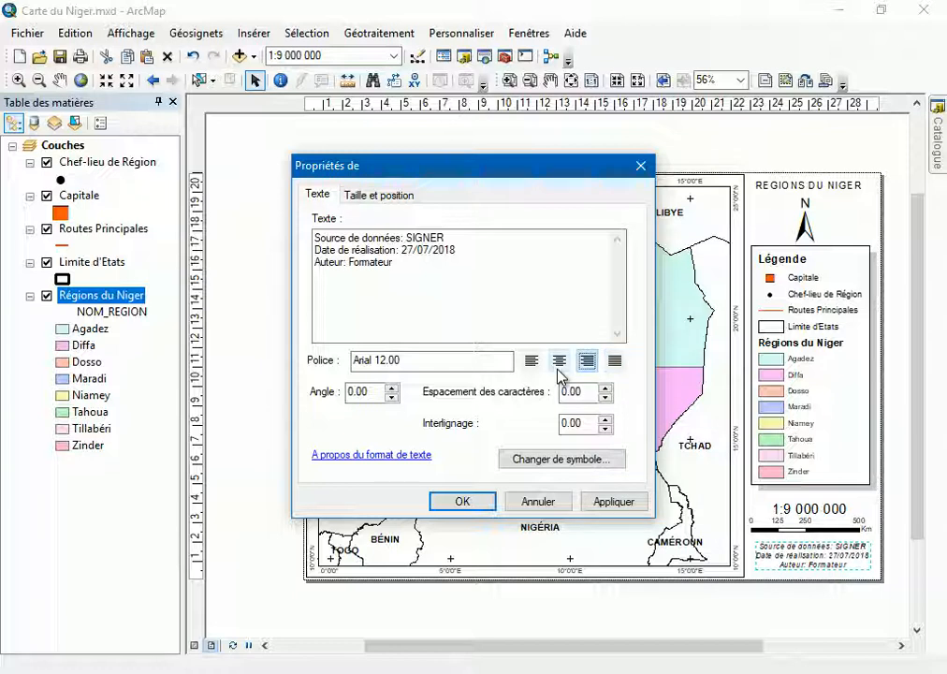
{"action": "left_click", "coordinate": [559, 367]}
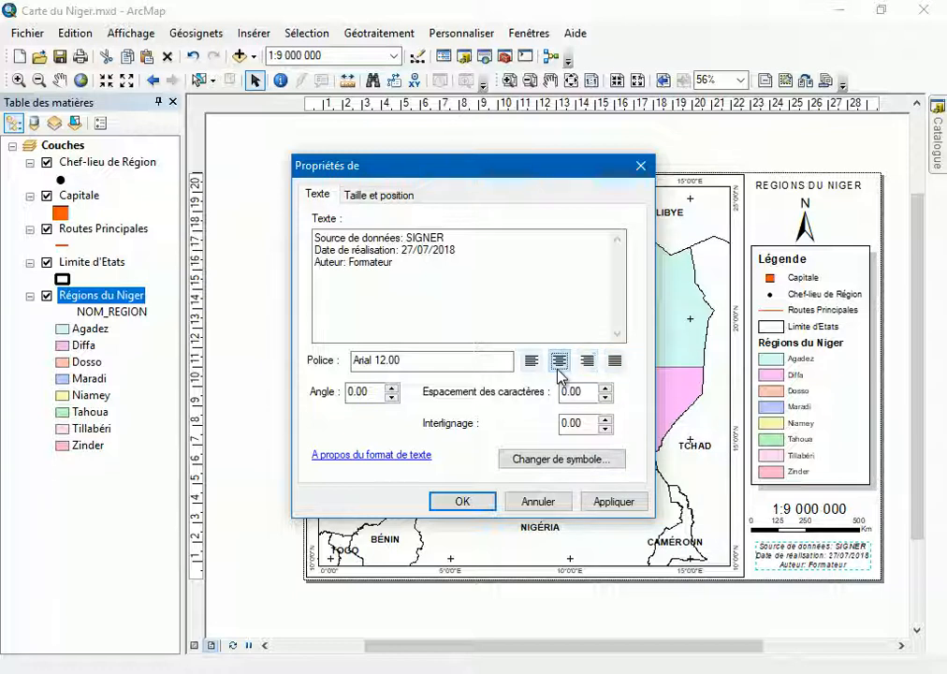
{"action": "key", "text": "Return"}
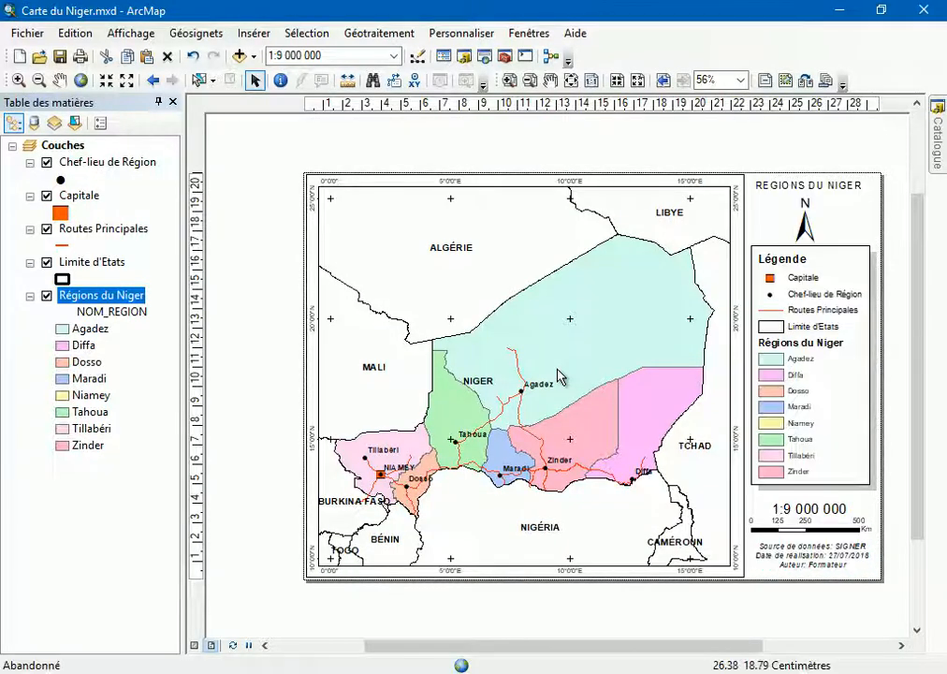
Format the "REGIONS DU NIGER" title as bold, underlined Arial at size 20
{"action": "double_click", "coordinate": [817, 184]}
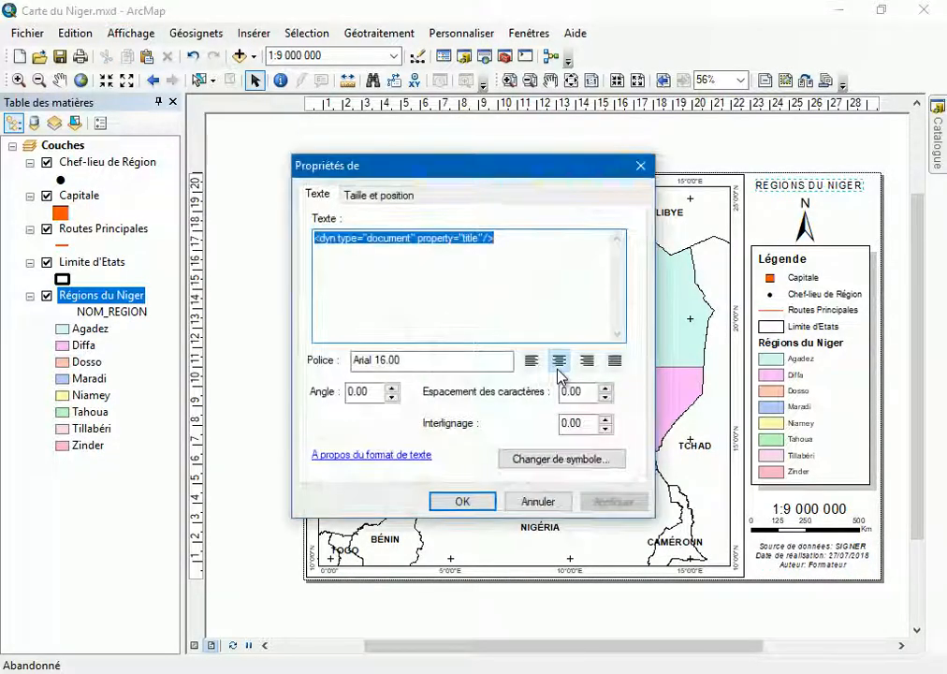
{"action": "left_click", "coordinate": [561, 459]}
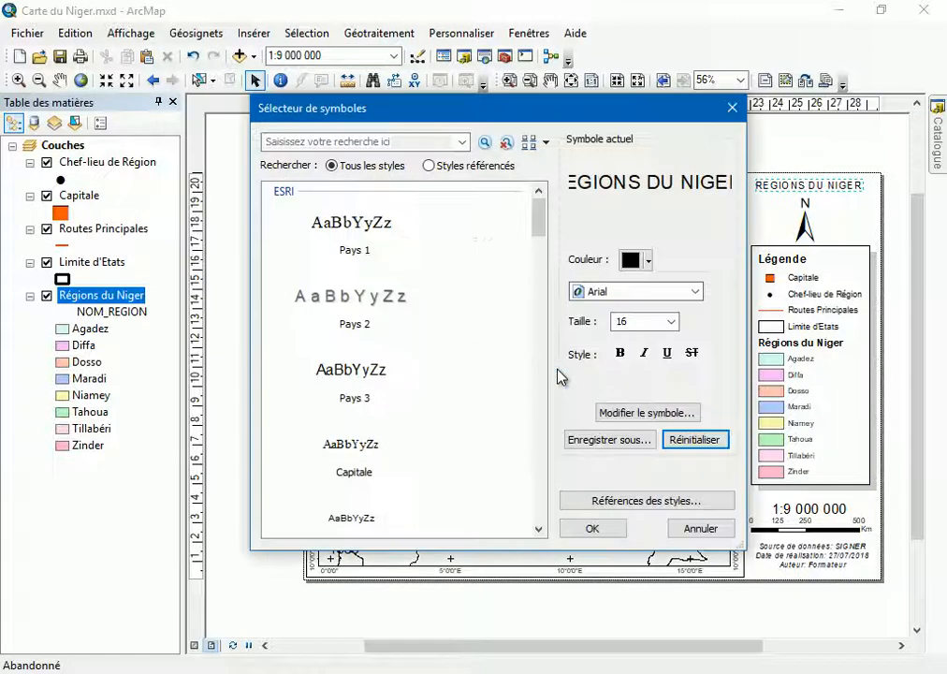
{"action": "left_click", "coordinate": [619, 352]}
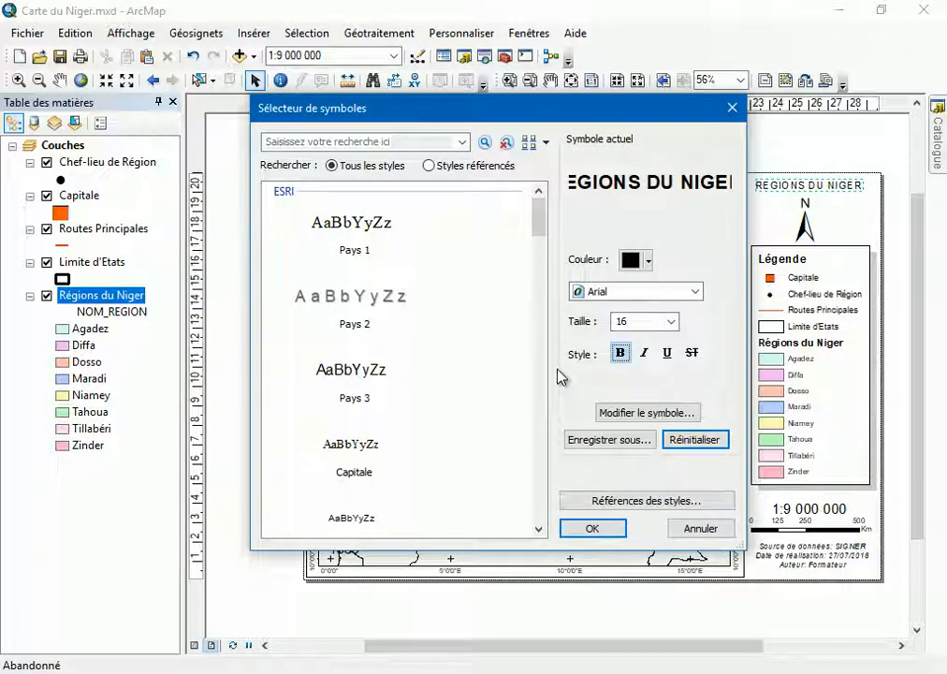
{"action": "left_click", "coordinate": [695, 291]}
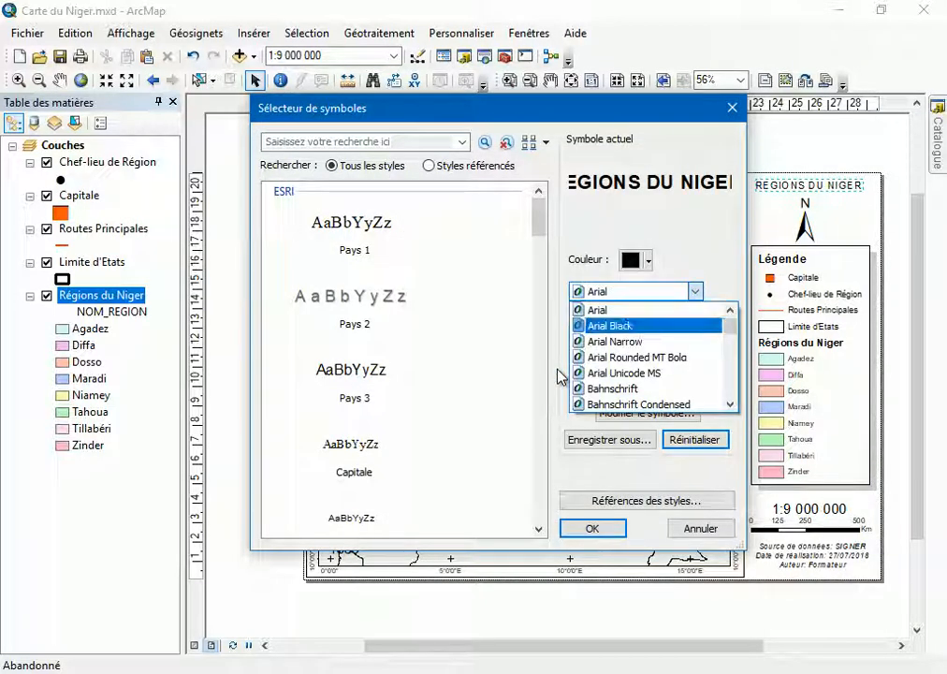
{"action": "left_click", "coordinate": [695, 291]}
{"action": "left_click", "coordinate": [670, 321]}
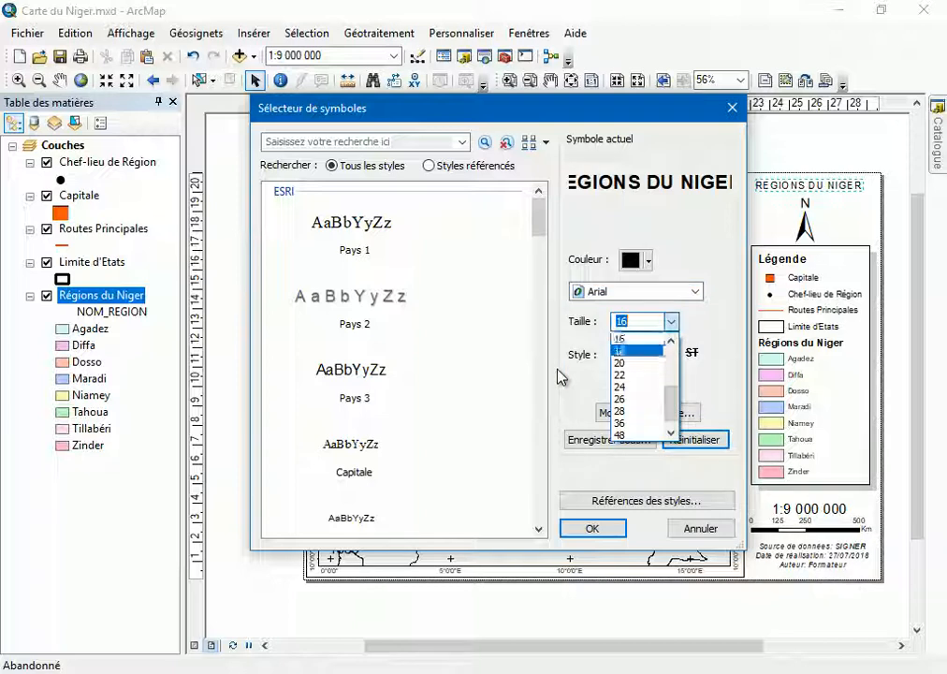
{"action": "left_click", "coordinate": [636, 362]}
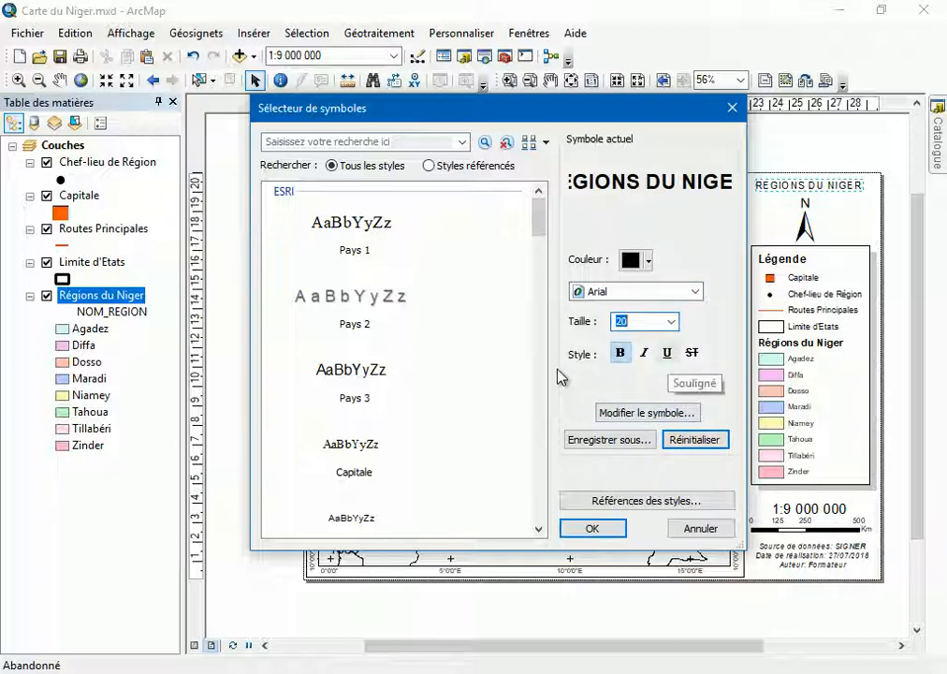
{"action": "left_click", "coordinate": [666, 352]}
{"action": "left_click", "coordinate": [592, 529]}
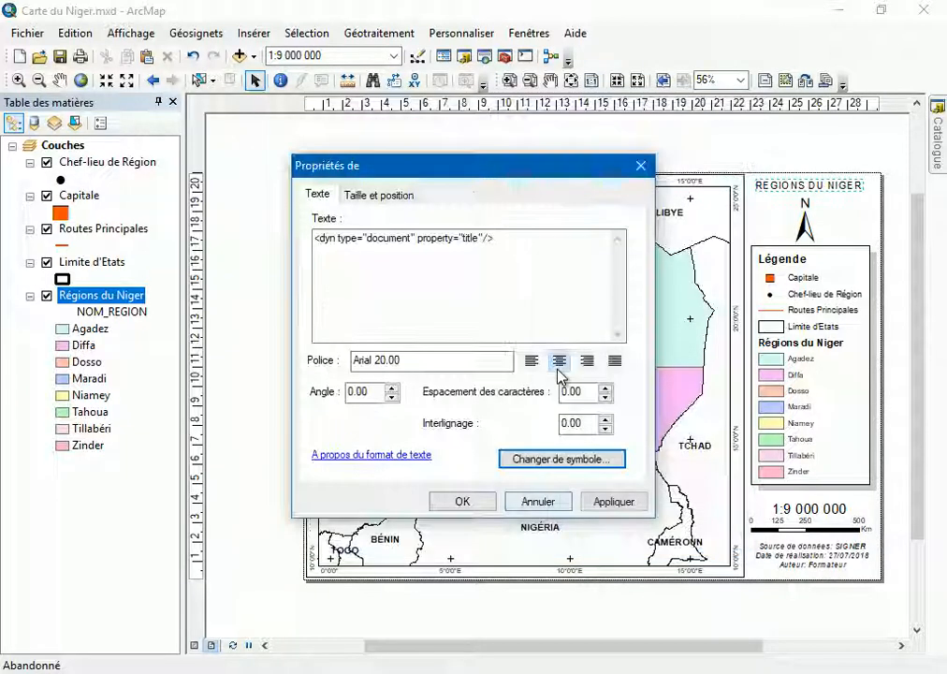
{"action": "left_click", "coordinate": [463, 501]}
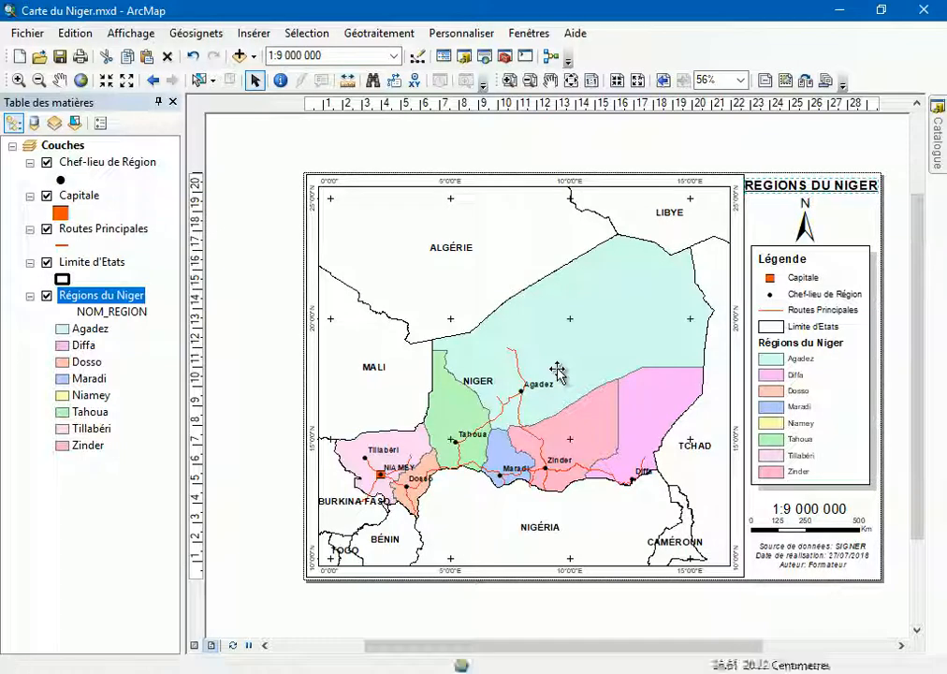
Reduce the map title's font size to 18 so it fits above the legend
{"action": "double_click", "coordinate": [820, 187]}
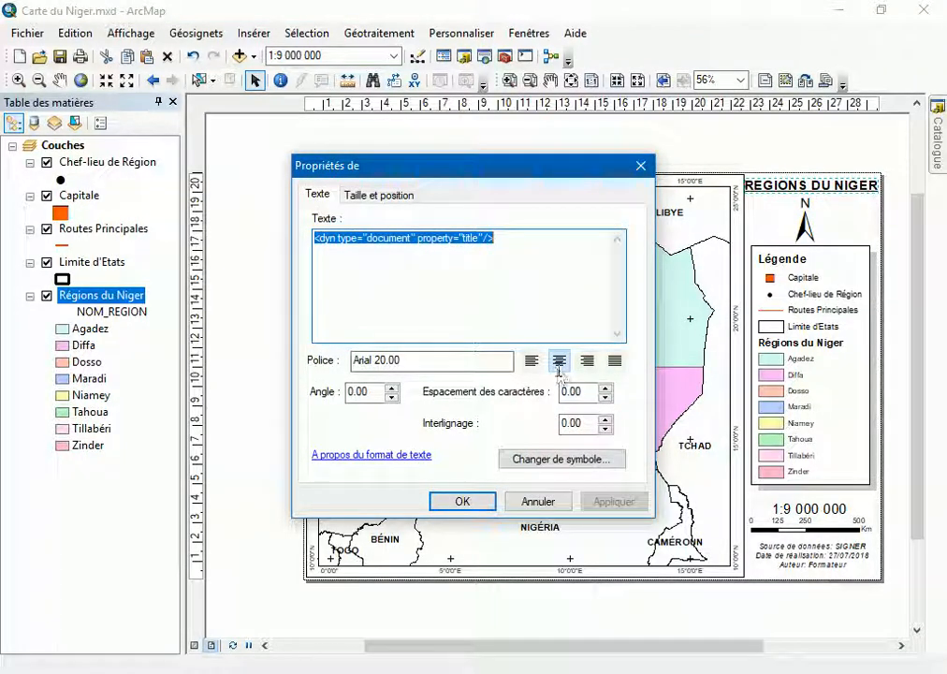
{"action": "left_click", "coordinate": [562, 458]}
{"action": "double_click", "coordinate": [621, 321]}
{"action": "type", "text": "18"}
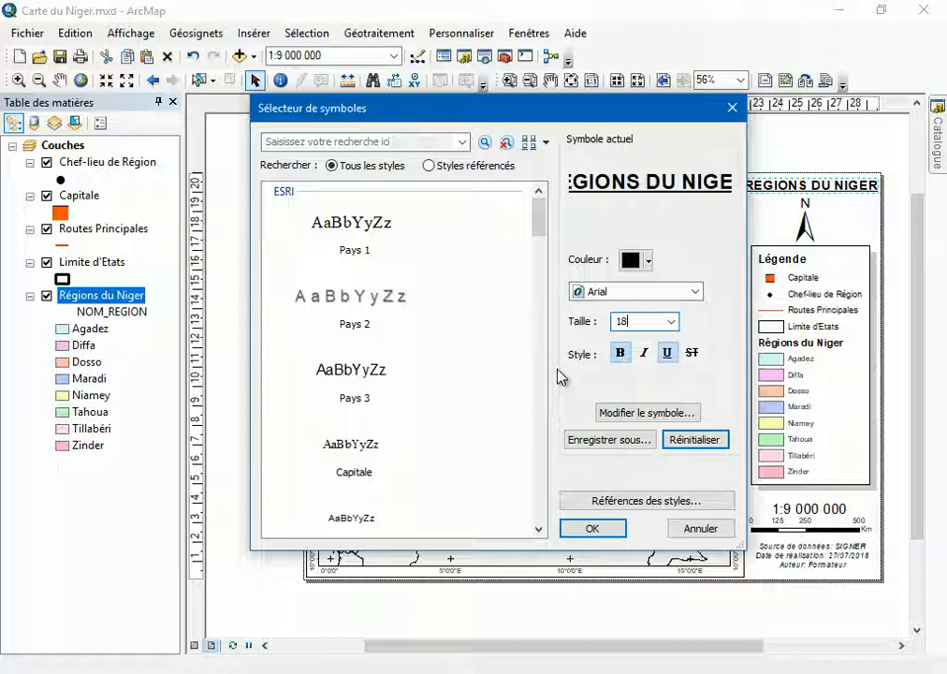
{"action": "key", "text": "Return"}
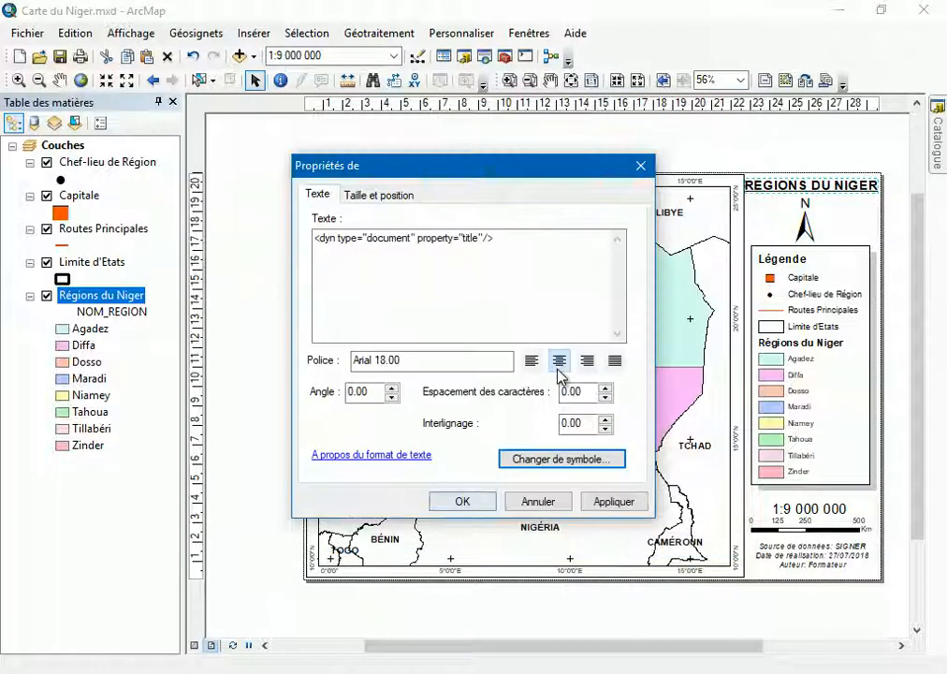
{"action": "key", "text": "Return"}
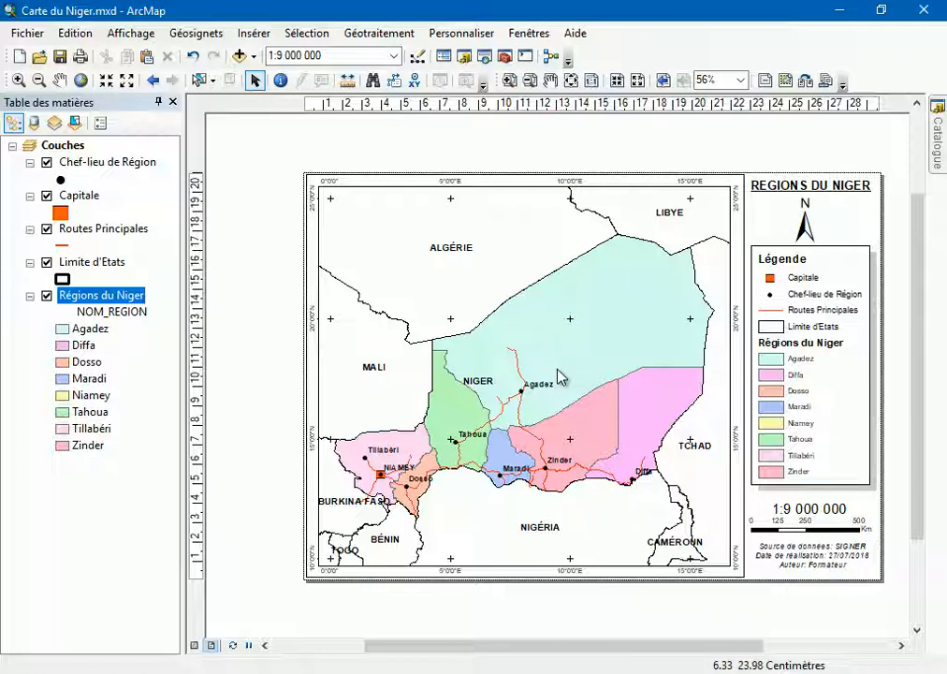
Export the map layout as the JPEG file "Carte du Niger.jpg" in the FORMATION SIG folder
{"action": "key", "text": "alt"}
{"action": "key", "text": "f"}
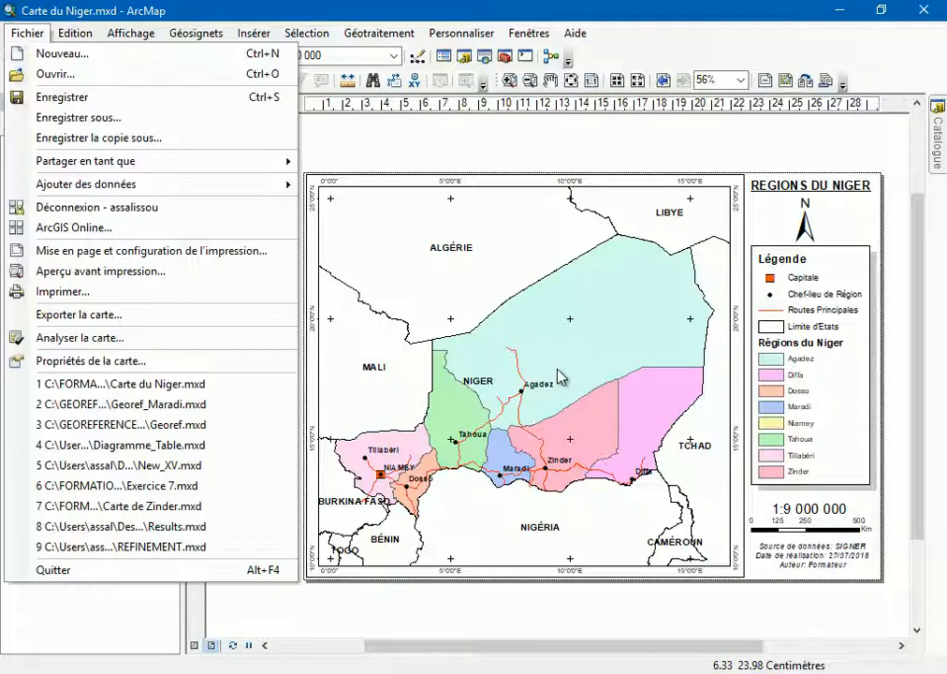
{"action": "key", "text": "a"}
{"action": "key", "text": "a"}
{"action": "key", "text": "Up"}
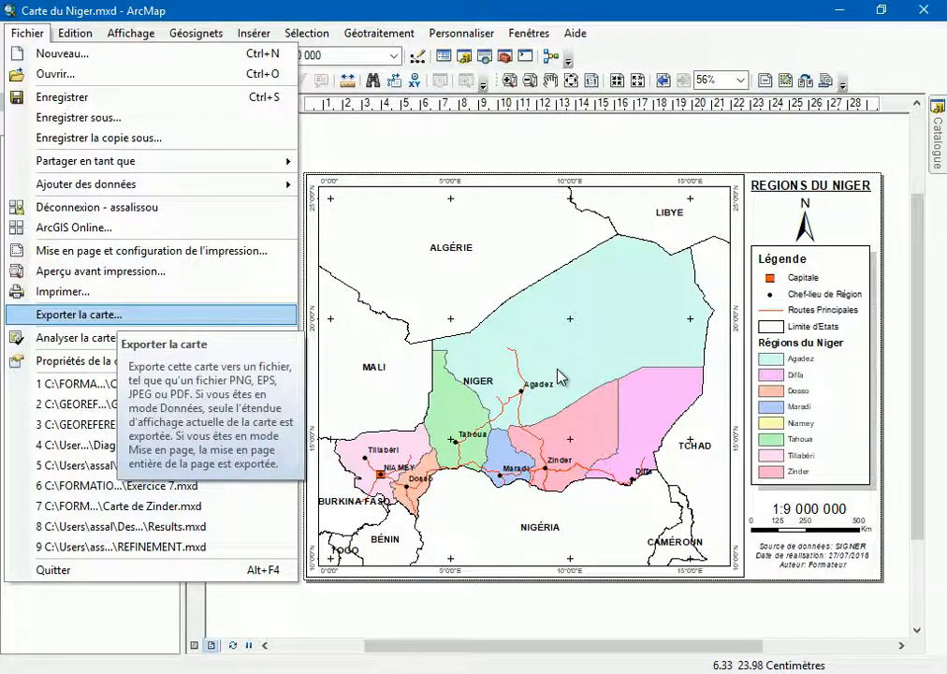
{"action": "key", "text": "Return"}
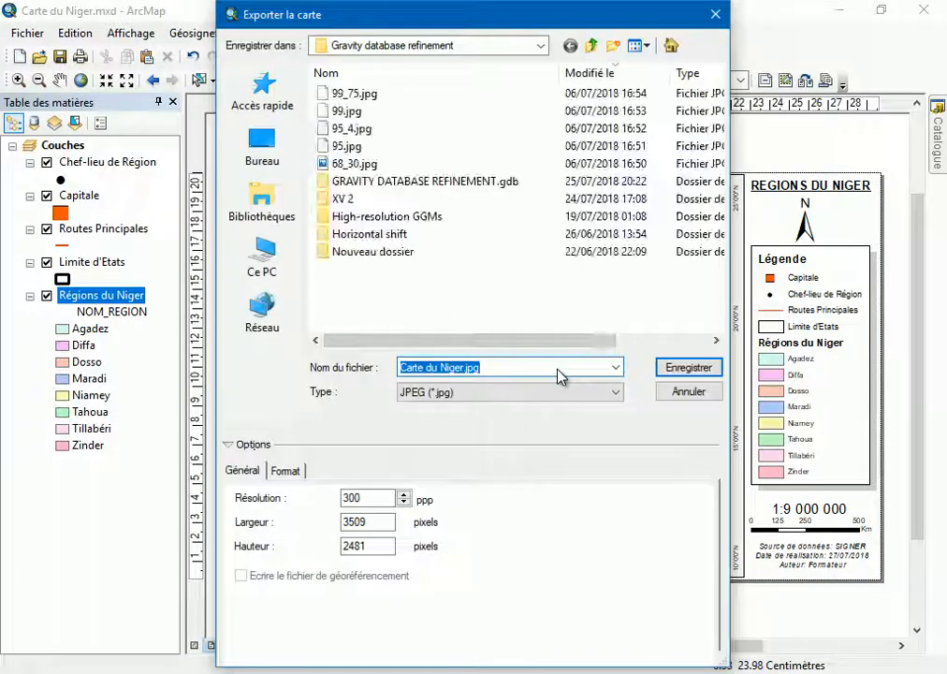
{"action": "left_click", "coordinate": [671, 45]}
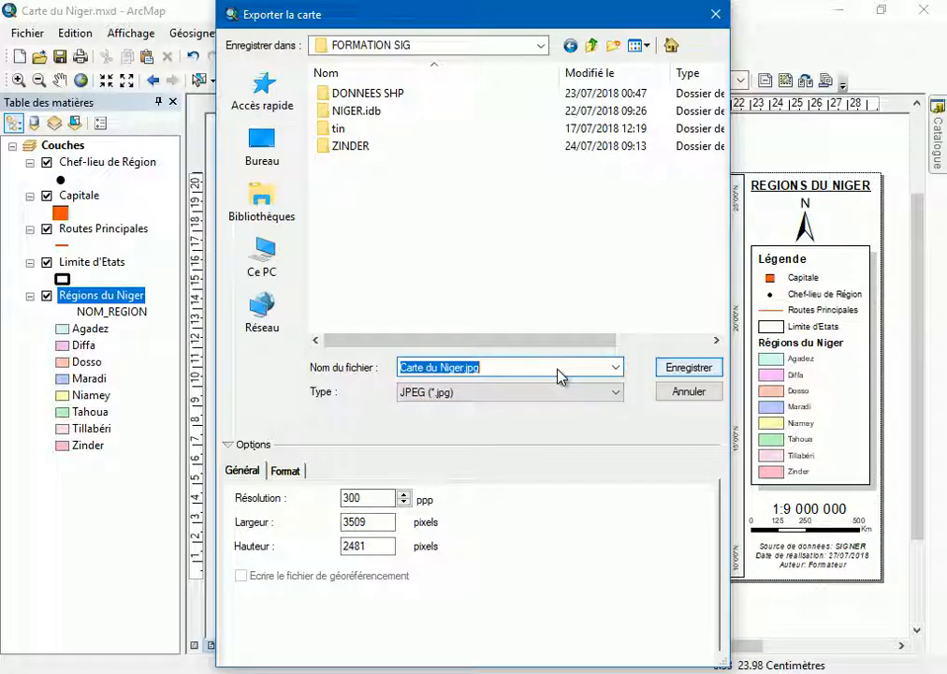
{"action": "key", "text": "Return"}
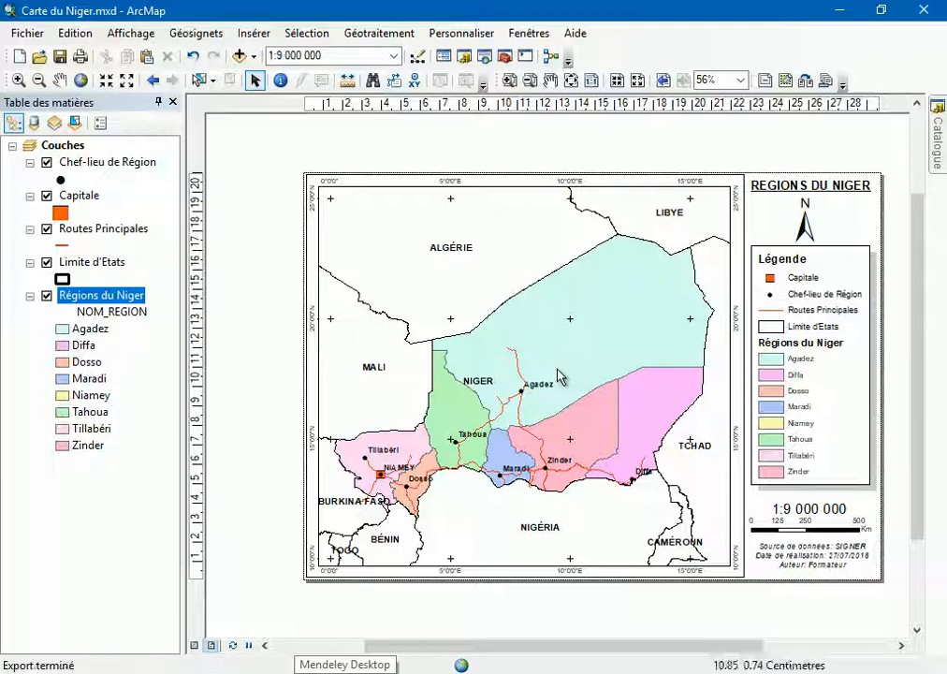
Export the map layout again as the PDF file "Carte du Niger.pdf" in the FORMATION SIG folder
{"action": "left_click", "coordinate": [27, 32]}
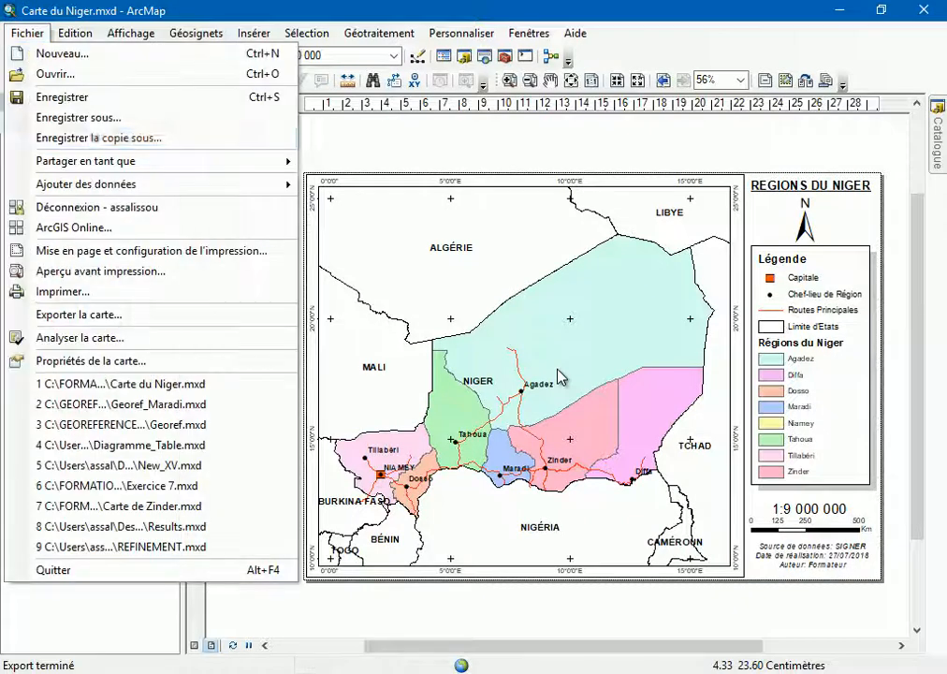
{"action": "key", "text": "Escape"}
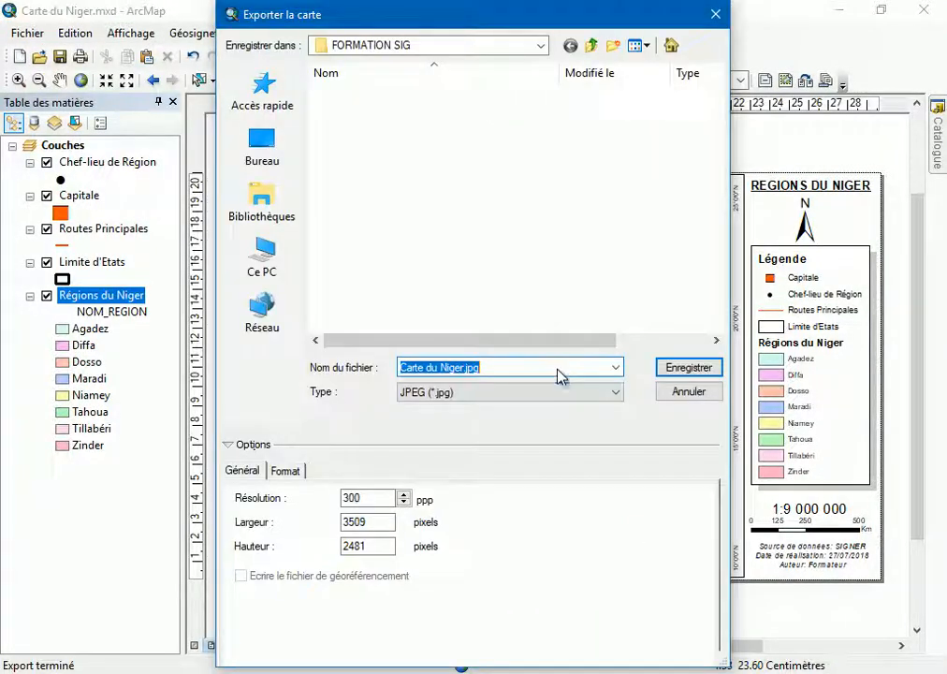
{"action": "left_click", "coordinate": [615, 392]}
{"action": "key", "text": "Return"}
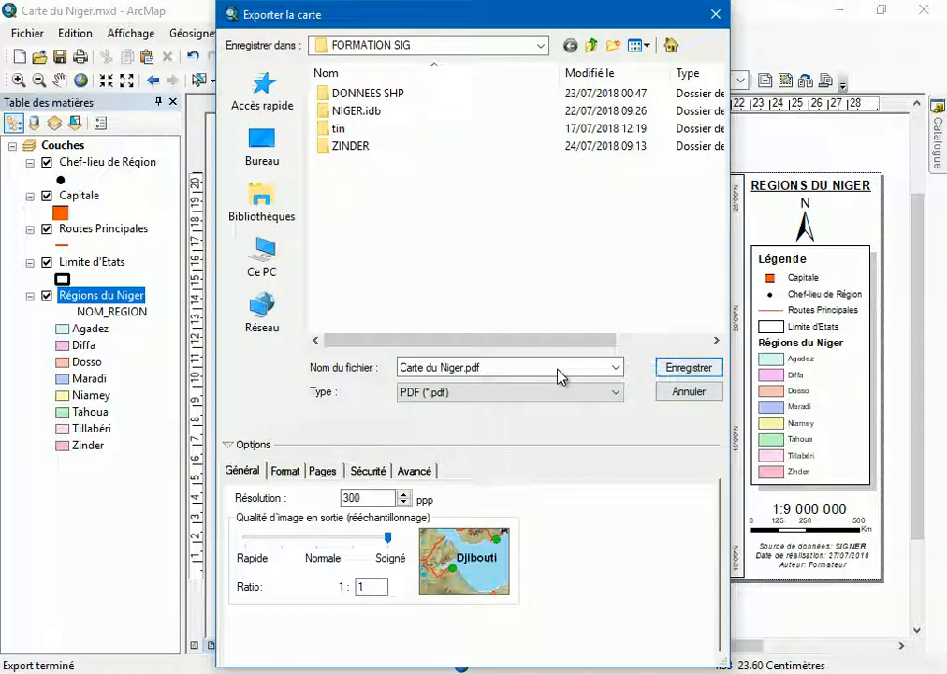
{"action": "left_click", "coordinate": [561, 391]}
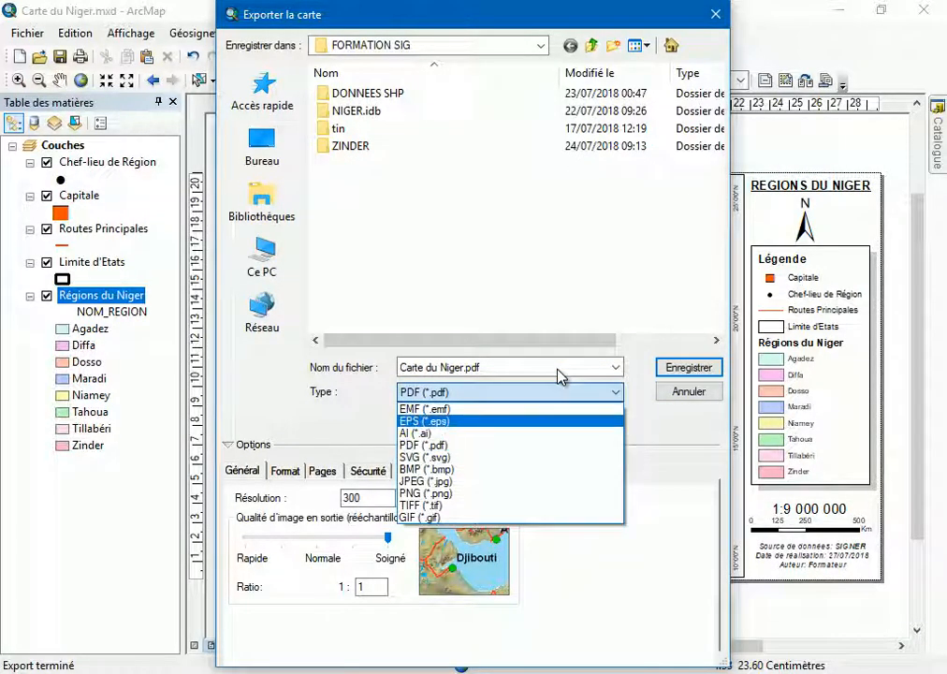
{"action": "key", "text": "Down"}
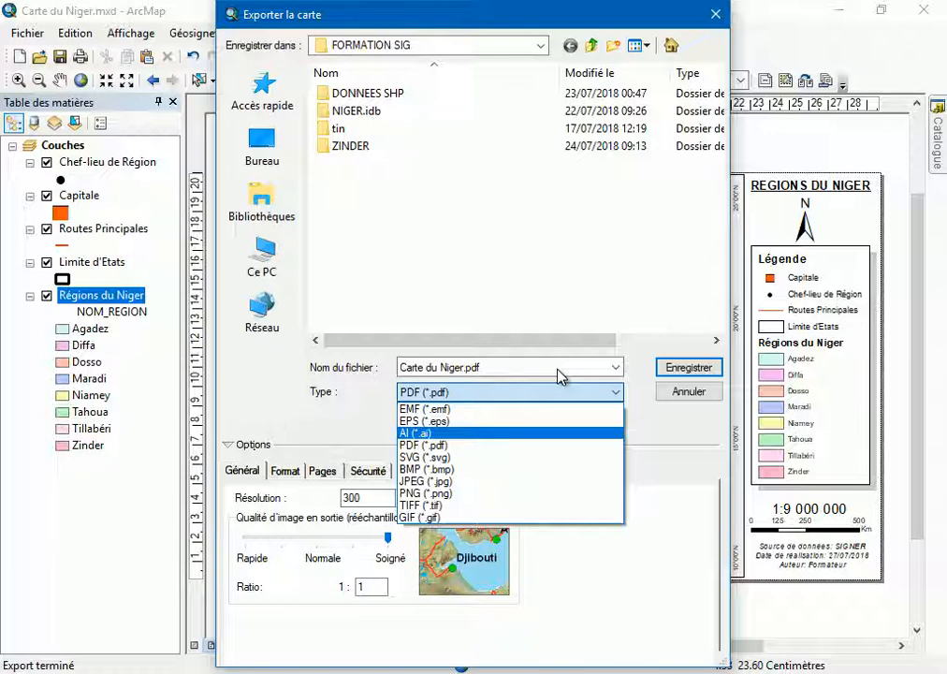
{"action": "left_click", "coordinate": [558, 370]}
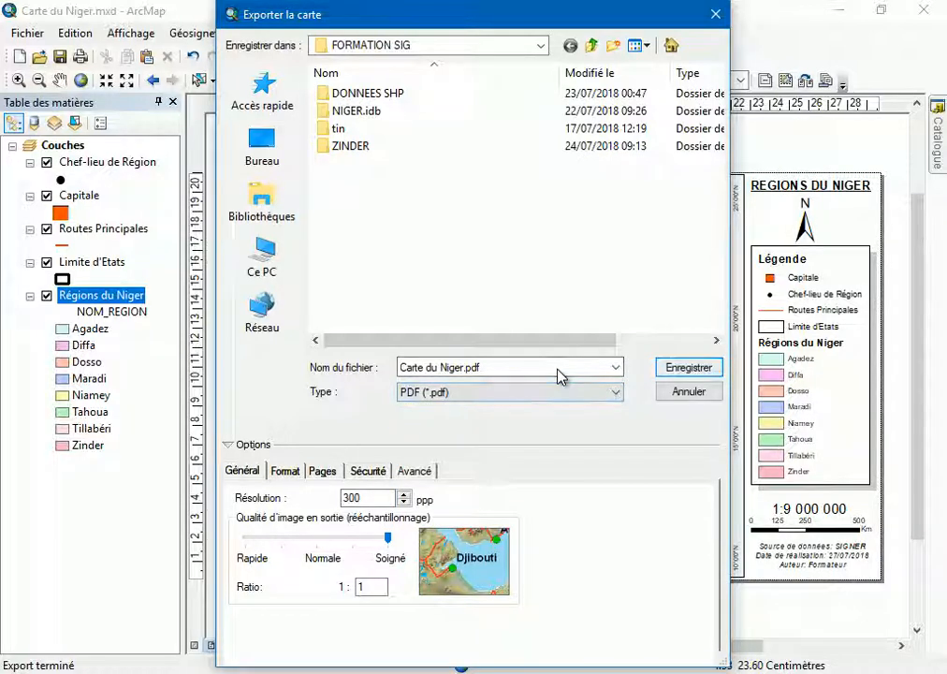
{"action": "left_click", "coordinate": [558, 373]}
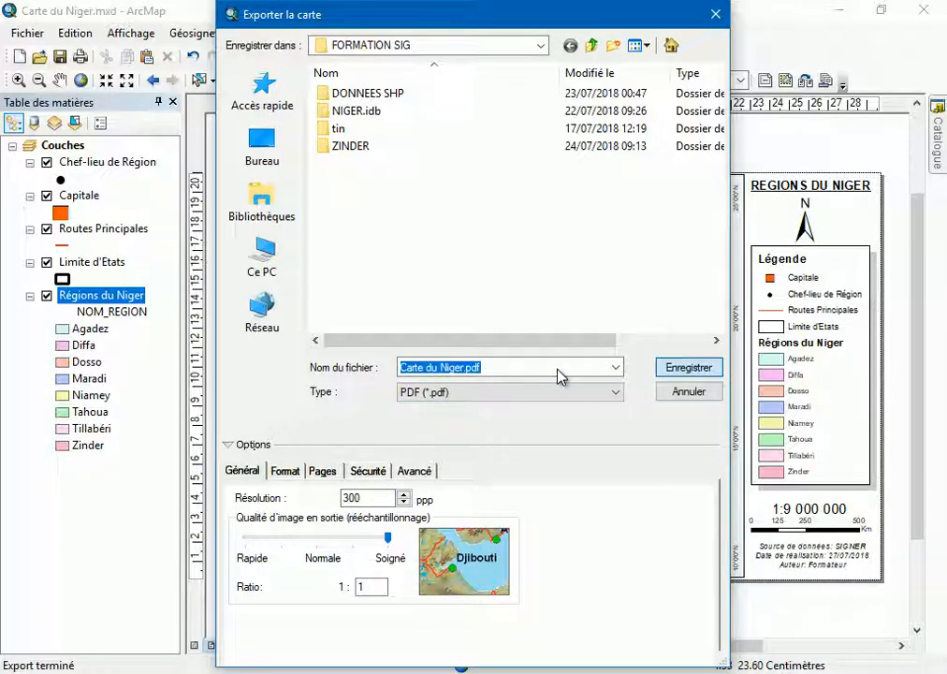
{"action": "key", "text": "Return"}
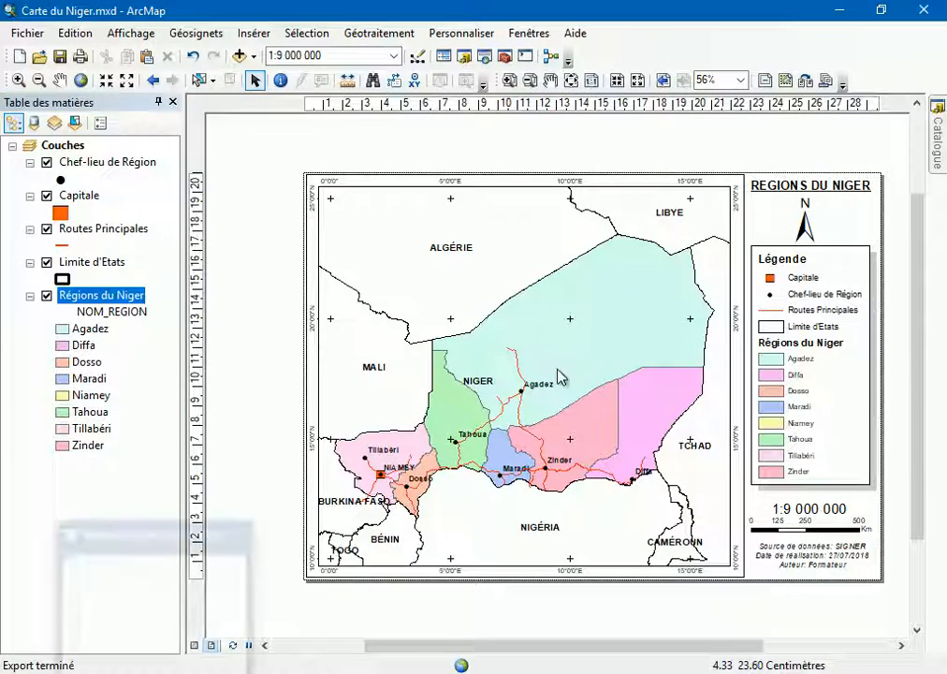
Switch to File Explorer, open "Carte du Niger.jpg" from the FORMATION SIG folder and inspect the exported map up close
{"action": "left_click", "coordinate": [155, 671]}
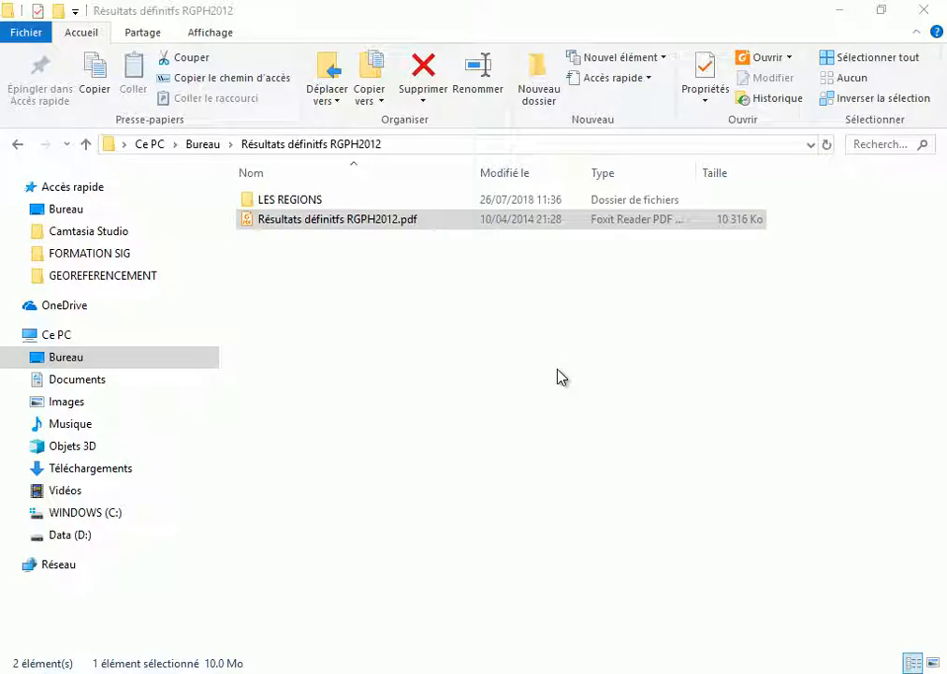
{"action": "left_click", "coordinate": [90, 253]}
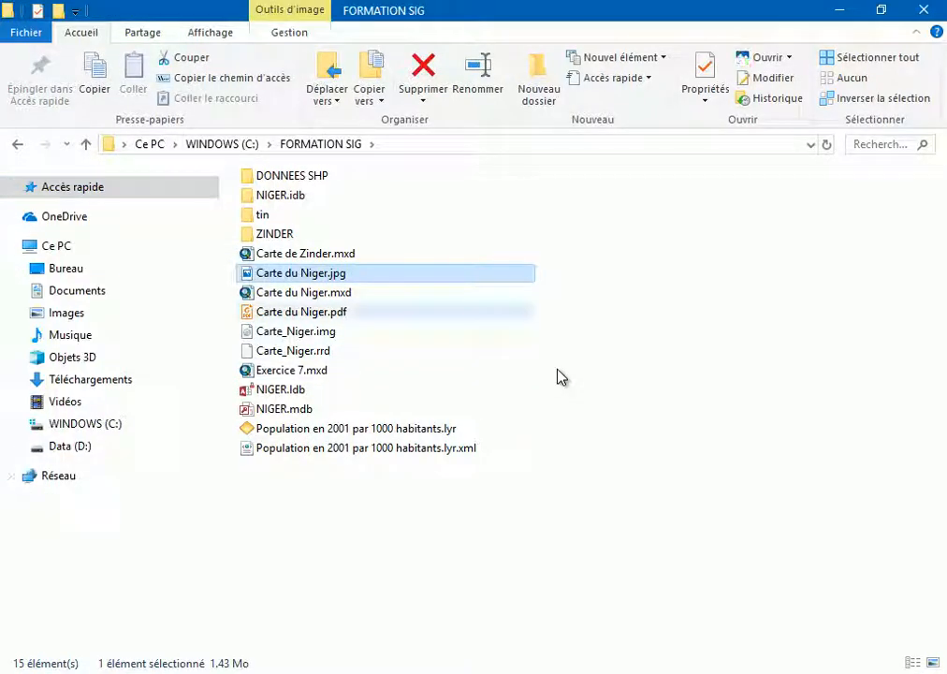
{"action": "double_click", "coordinate": [290, 312]}
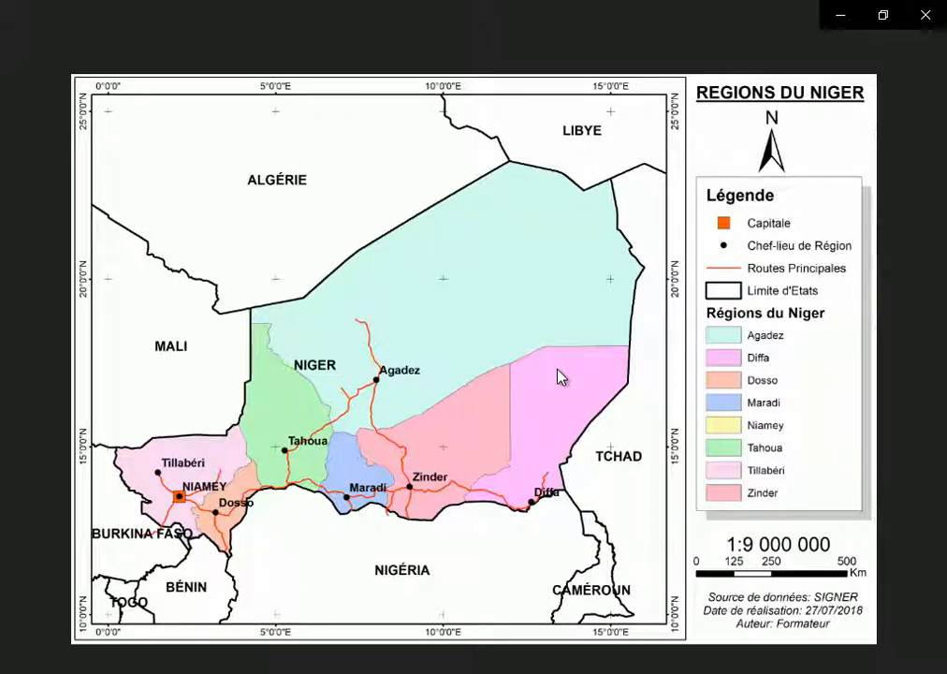
{"action": "scroll", "coordinate": [558, 376], "scroll_direction": "up", "scroll_amount": 3}
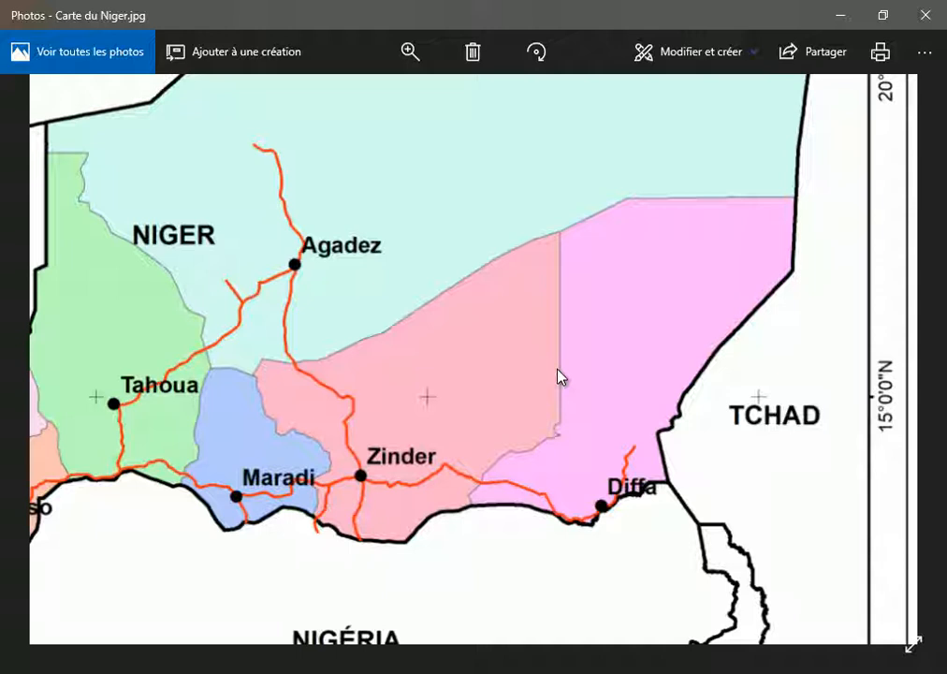
{"action": "scroll", "coordinate": [558, 377], "scroll_direction": "up", "scroll_amount": 1}
{"action": "scroll", "coordinate": [558, 376], "scroll_direction": "up", "scroll_amount": 2}
{"action": "scroll", "coordinate": [557, 376], "scroll_direction": "down", "scroll_amount": 3}
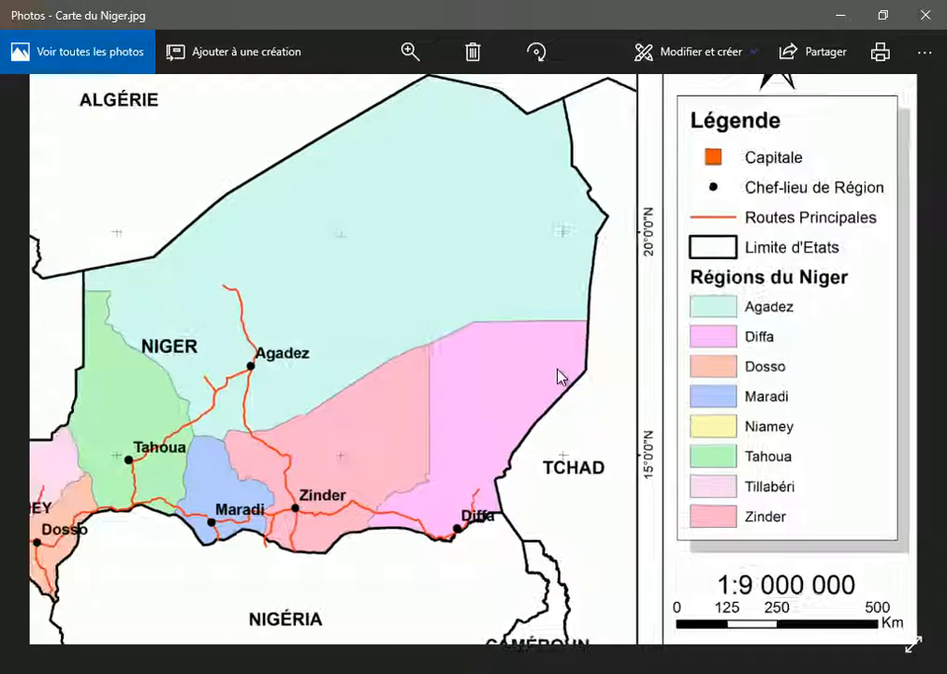
Switch back to ArcMap and move the north arrow into the upper-left corner of the Niger map frame
{"action": "scroll", "coordinate": [557, 376], "scroll_direction": "down", "scroll_amount": 1}
{"action": "scroll", "coordinate": [558, 376], "scroll_direction": "up", "scroll_amount": 1}
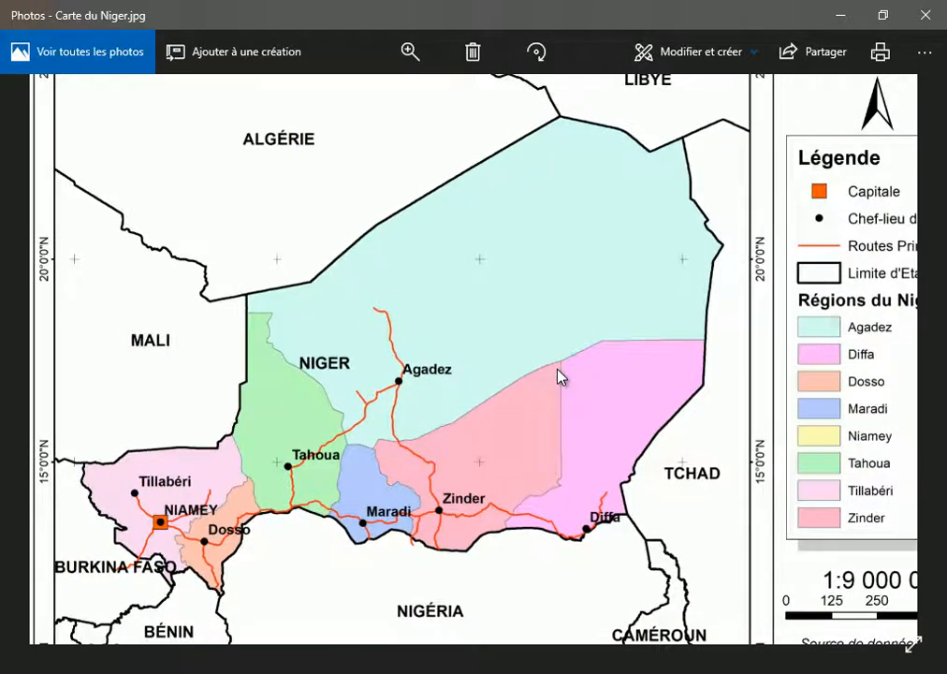
{"action": "scroll", "coordinate": [557, 376], "scroll_direction": "down", "scroll_amount": 1}
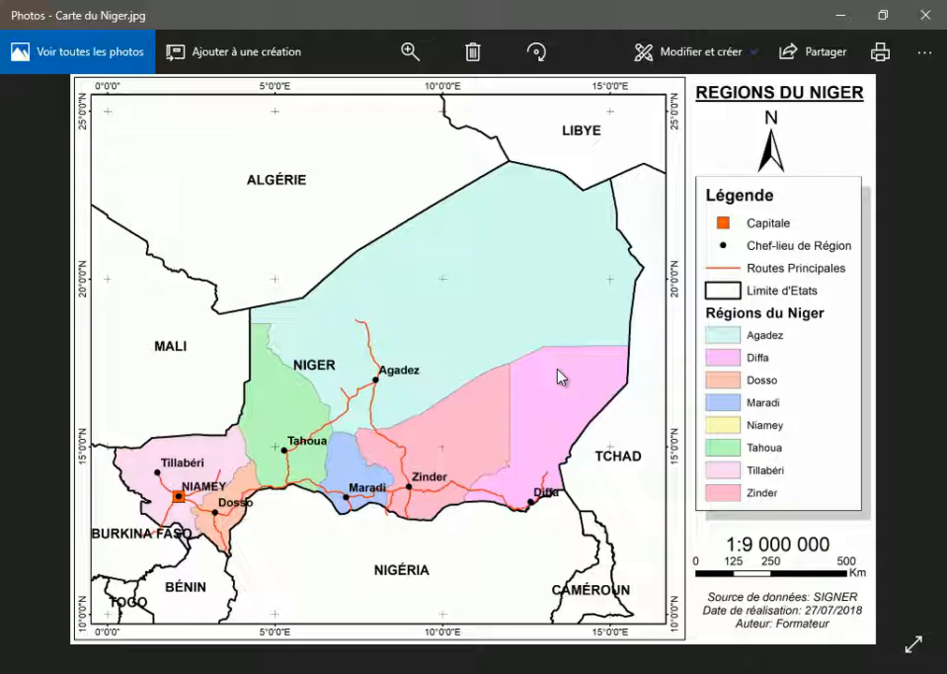
{"action": "key", "text": "alt+Tab"}
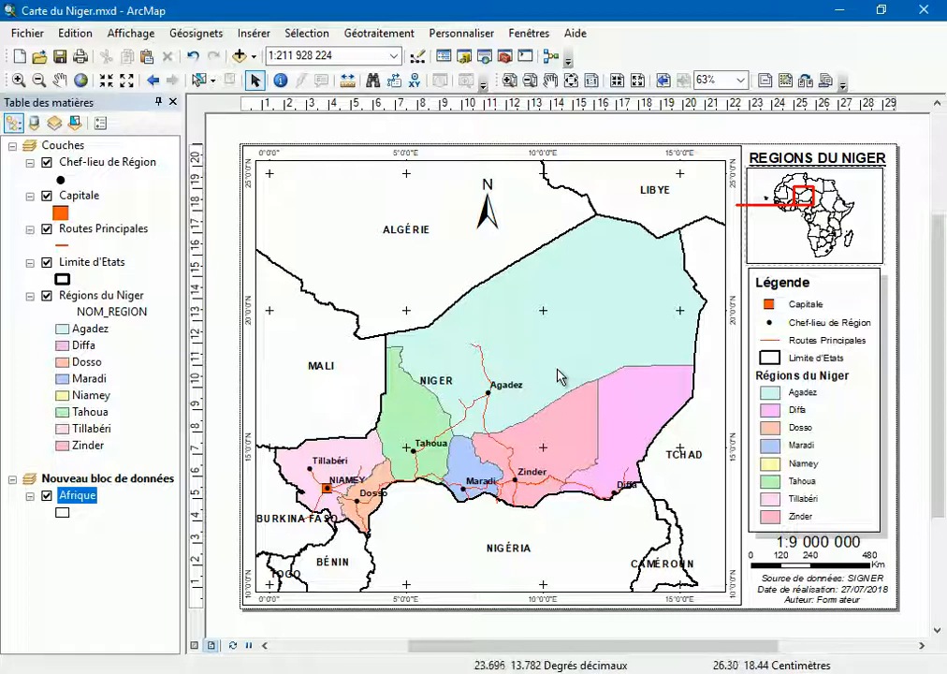
{"action": "left_click", "coordinate": [491, 211]}
{"action": "mouse_move", "coordinate": [489, 206]}
{"action": "left_mouse_down"}
{"action": "mouse_move", "coordinate": [353, 206]}
{"action": "mouse_move", "coordinate": [296, 195]}
{"action": "left_mouse_up"}
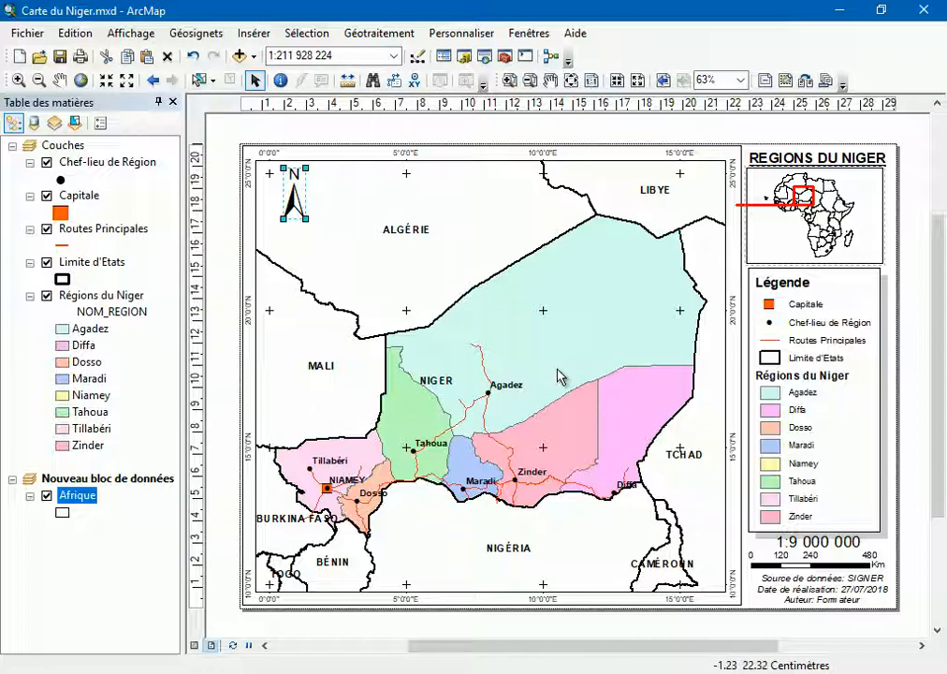
Delete the existing Africa inset data frame "Nouveau bloc de données" from the layout
{"action": "right_click", "coordinate": [134, 477]}
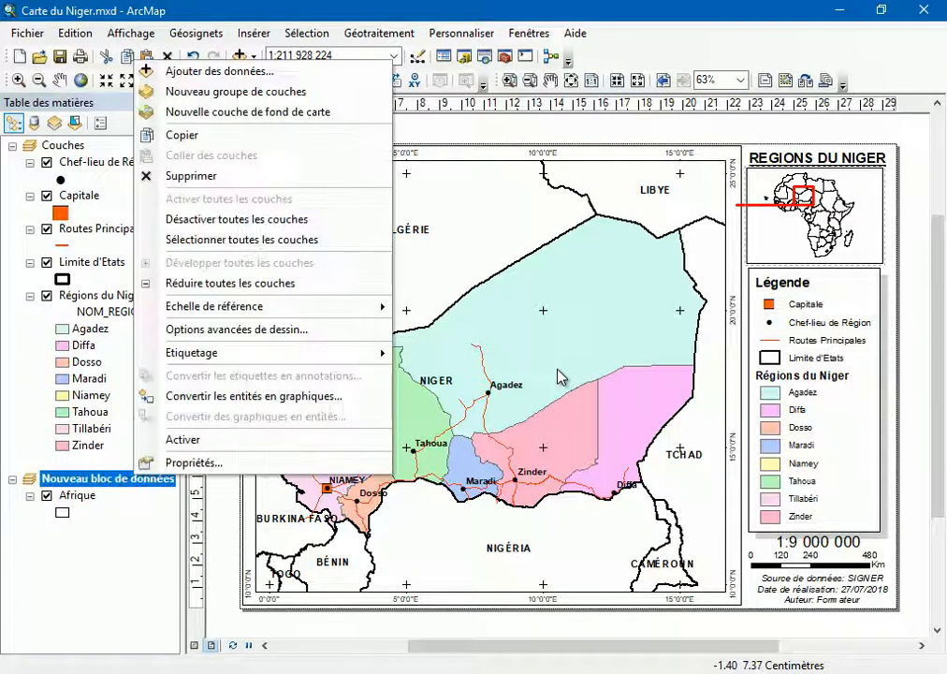
{"action": "left_click", "coordinate": [191, 174]}
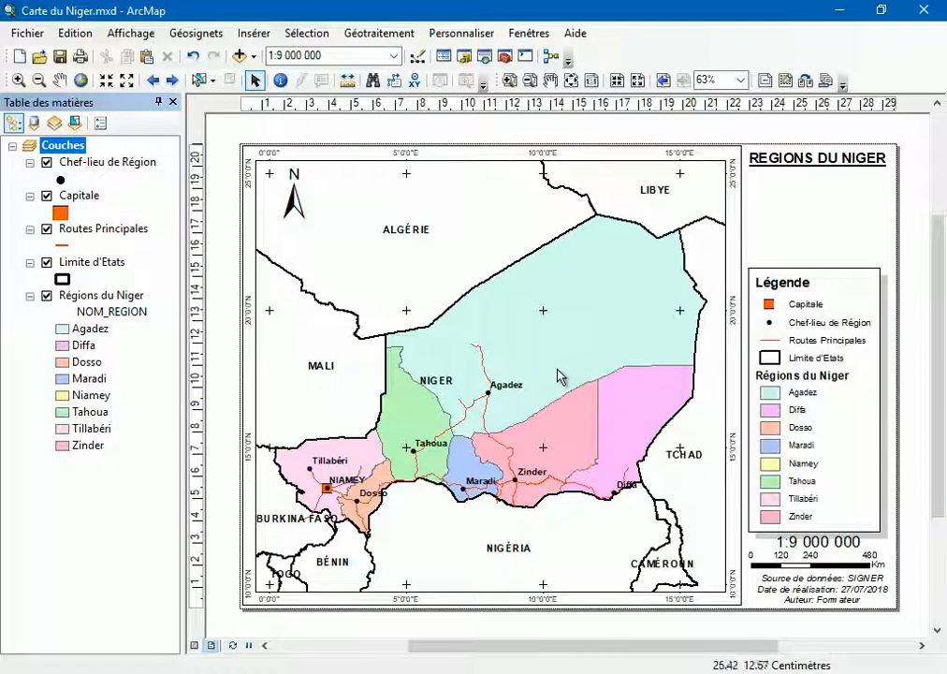
{"action": "left_click", "coordinate": [801, 353]}
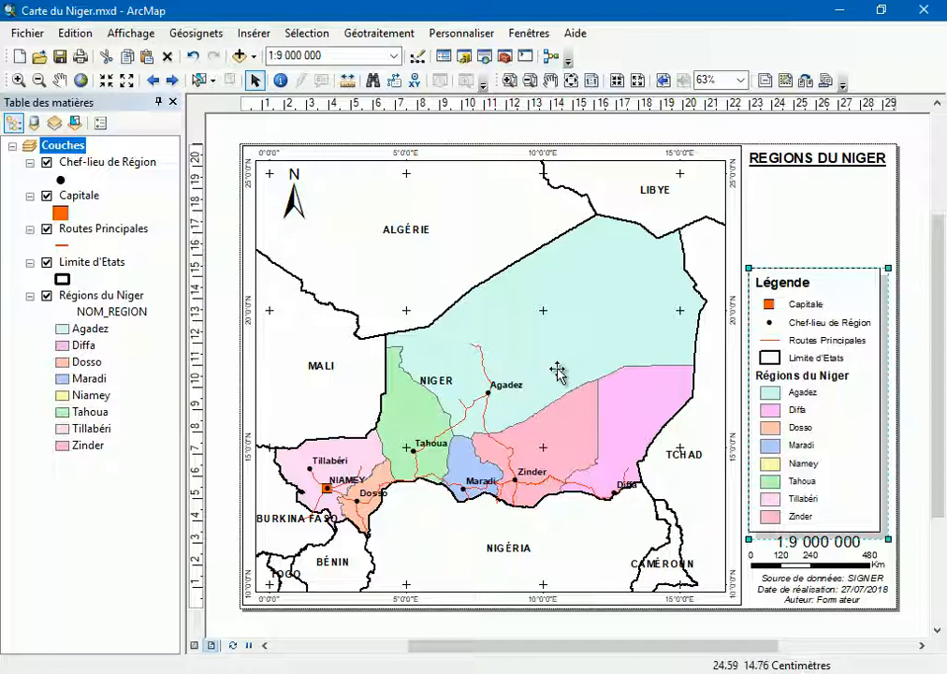
Insert a new data frame and add the Afrique feature class from NIGER.mdb to it
{"action": "key", "text": "alt+i"}
{"action": "key", "text": "Return"}
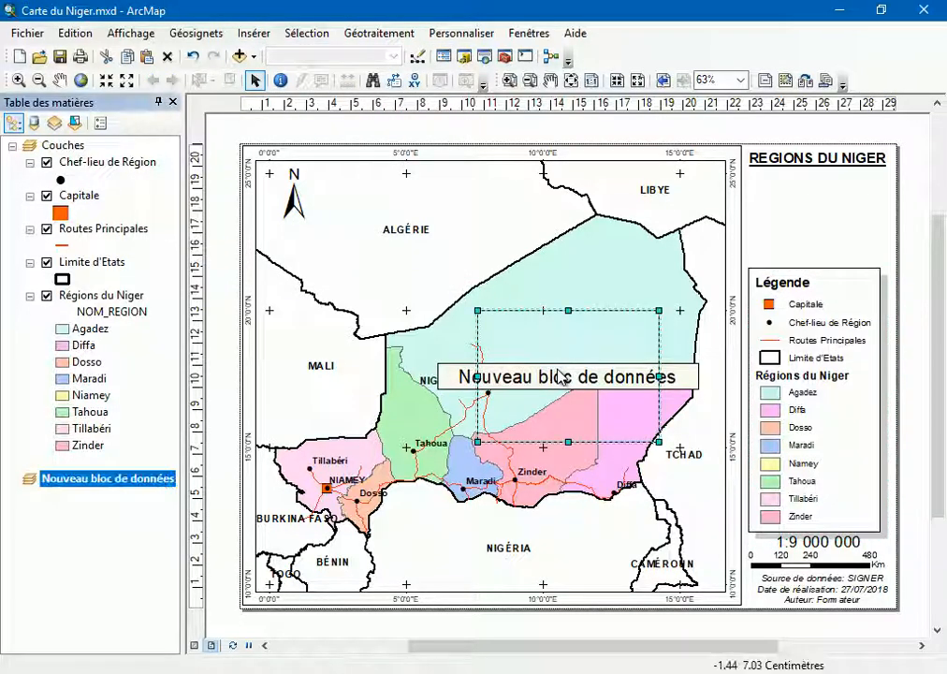
{"action": "key", "text": "shift+F10"}
{"action": "key", "text": "Down"}
{"action": "key", "text": "Up"}
{"action": "key", "text": "Return"}
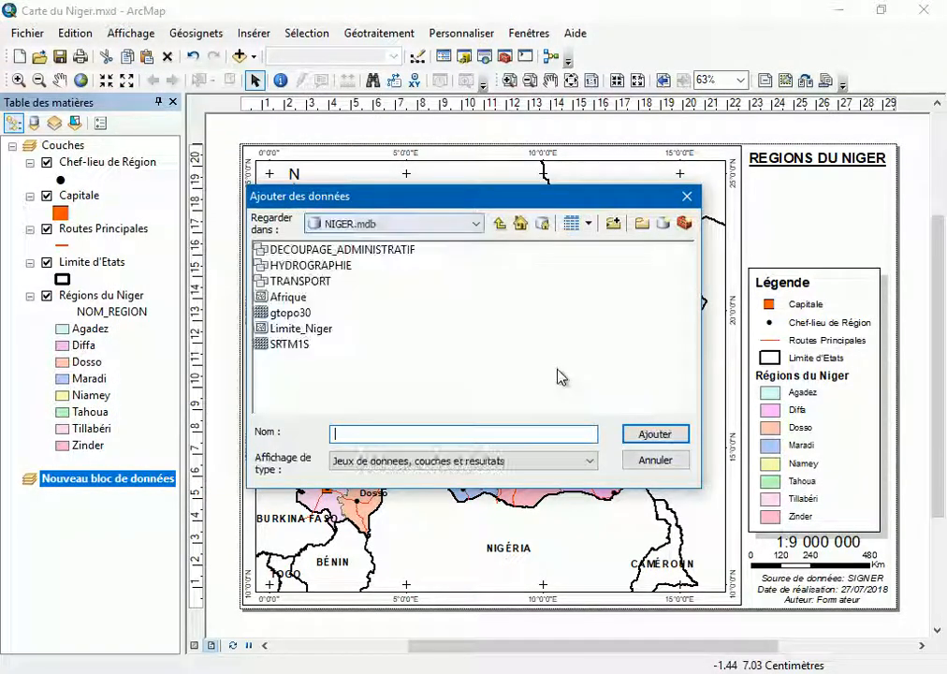
{"action": "type", "text": "Afrique"}
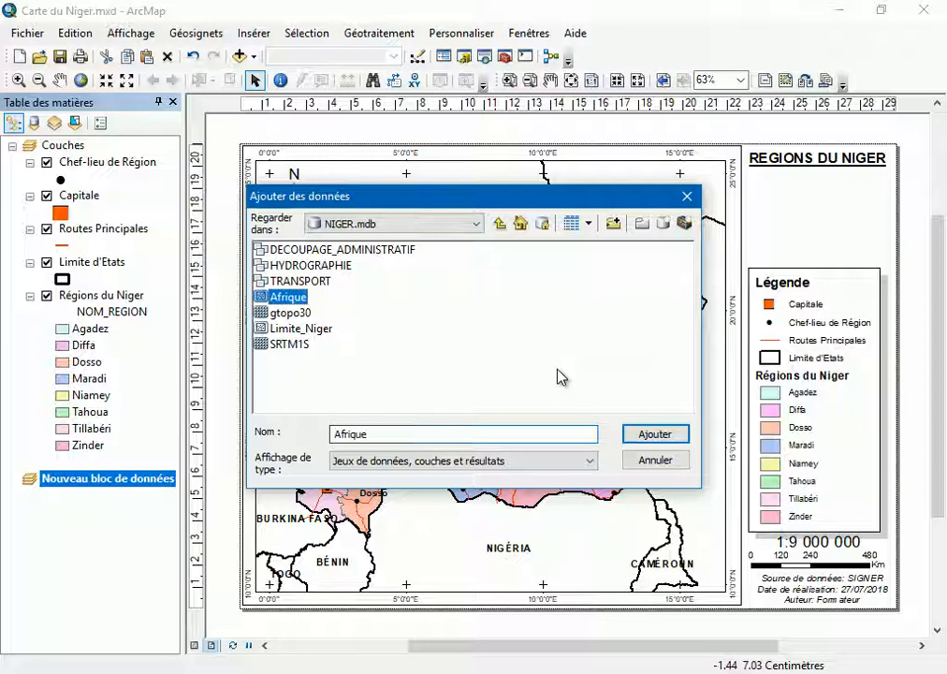
{"action": "key", "text": "Return"}
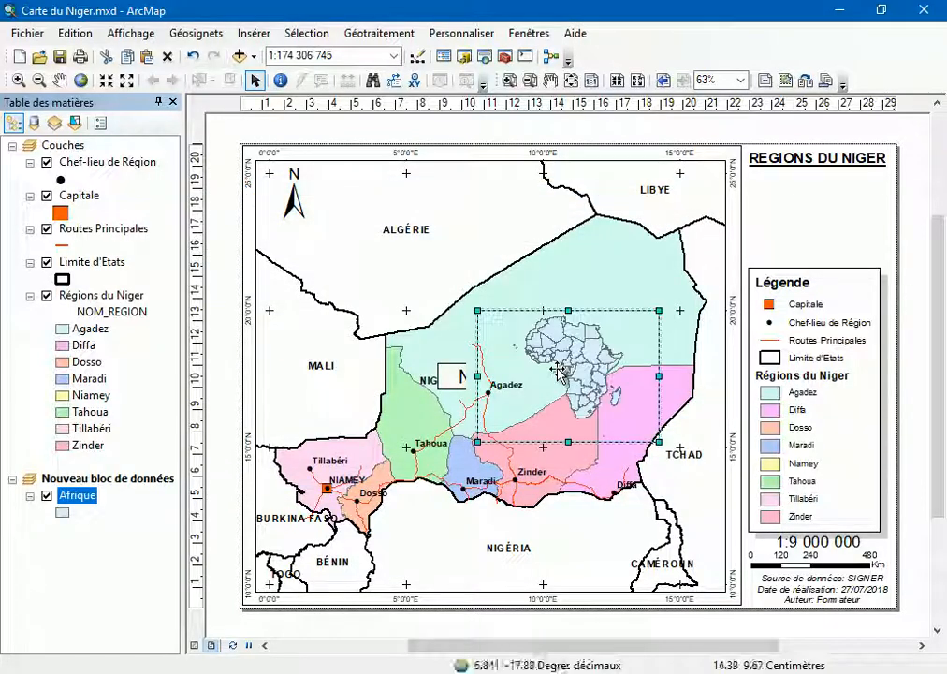
Change the Afrique layer's symbol to an unfilled black outline
{"action": "key", "text": "Down"}
{"action": "key", "text": "Return"}
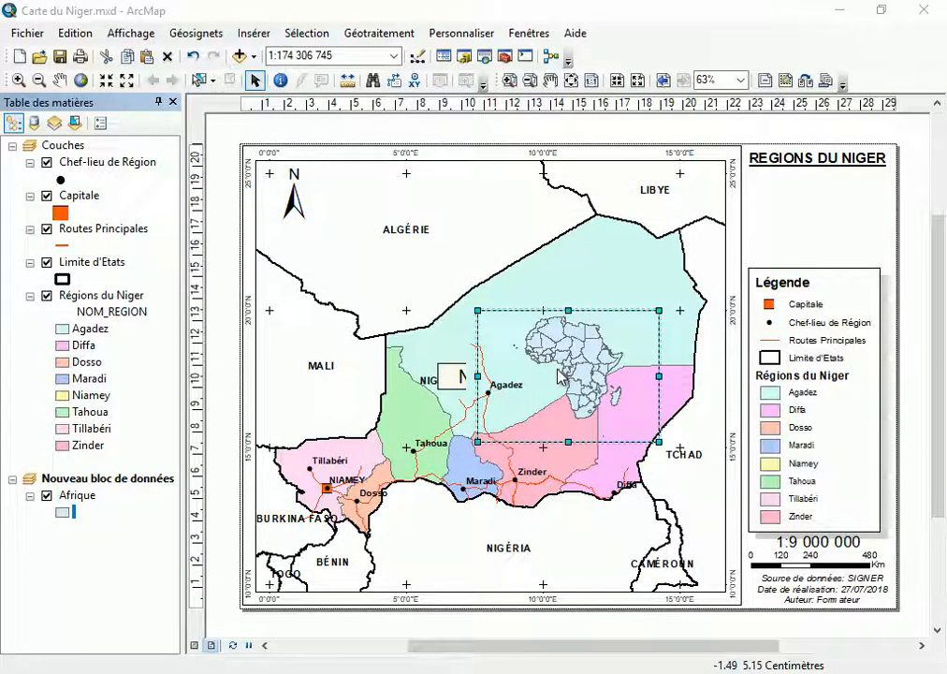
{"action": "key", "text": "Down"}
{"action": "key", "text": "Return"}
Move and resize the Africa data frame to fit the space between the map title and the legend
{"action": "left_click_drag", "start_coordinate": [561, 374], "coordinate": [803, 232]}
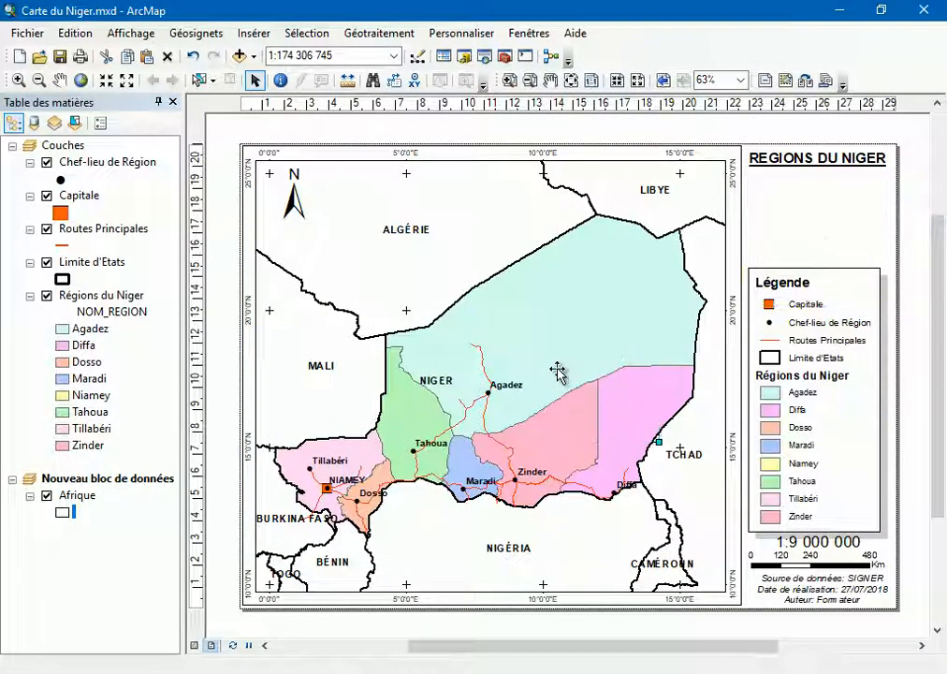
{"action": "left_click_drag", "start_coordinate": [877, 273], "coordinate": [864, 271]}
{"action": "left_click_drag", "start_coordinate": [807, 224], "coordinate": [835, 225]}
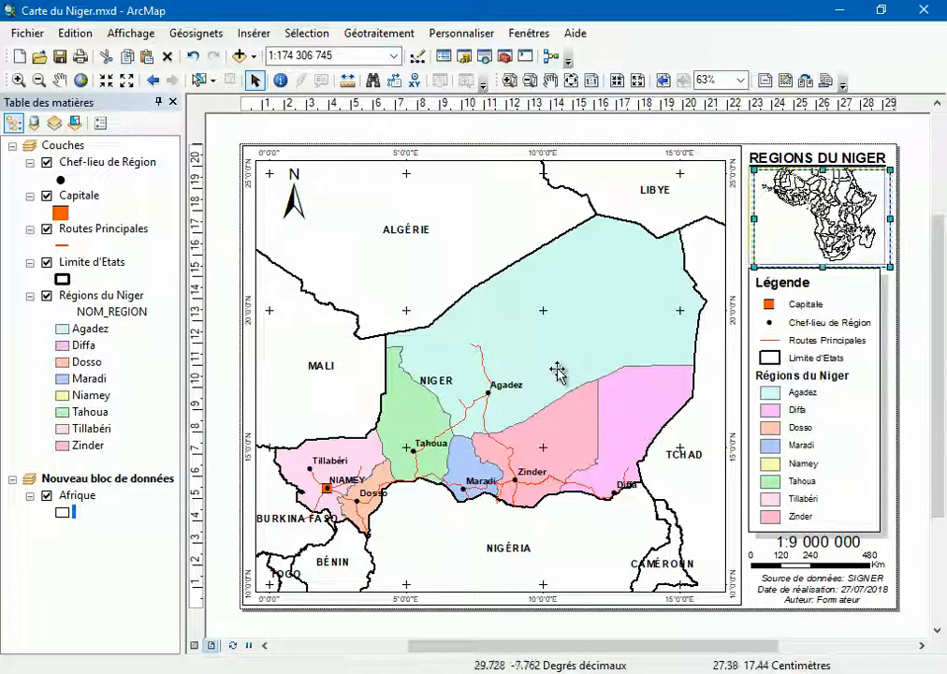
{"action": "left_click_drag", "start_coordinate": [822, 218], "coordinate": [817, 216]}
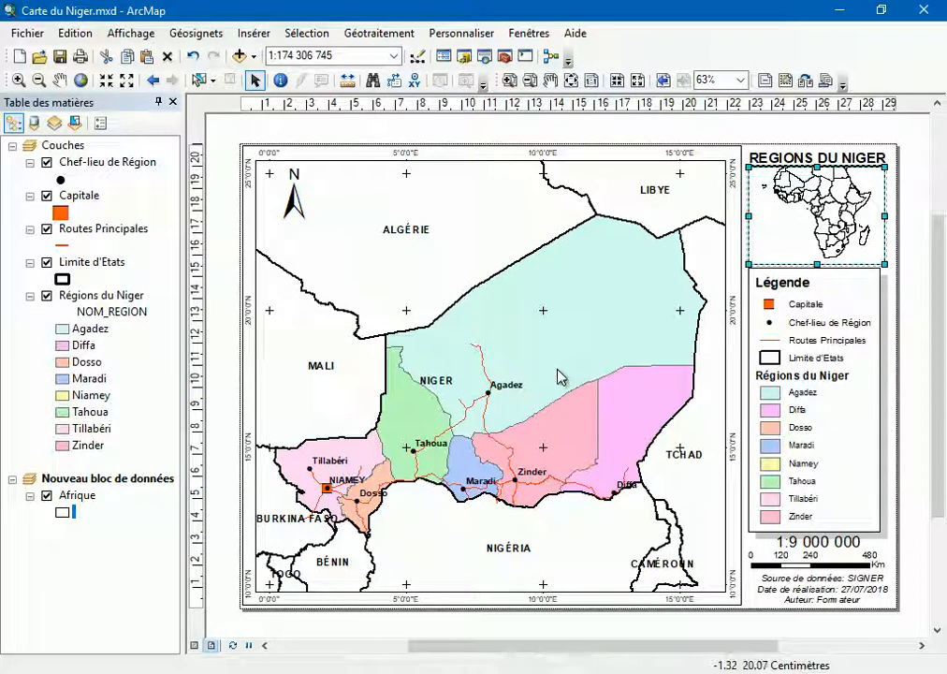
Display the full extent of Africa in the inset frame and centre the continent in it
{"action": "left_click", "coordinate": [80, 80]}
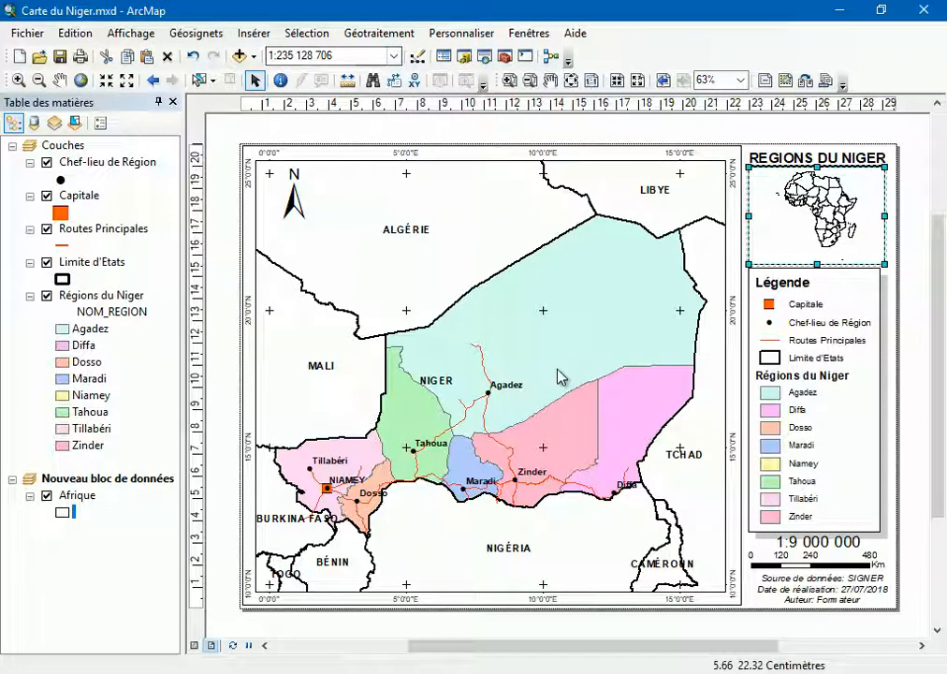
{"action": "left_click", "coordinate": [59, 80]}
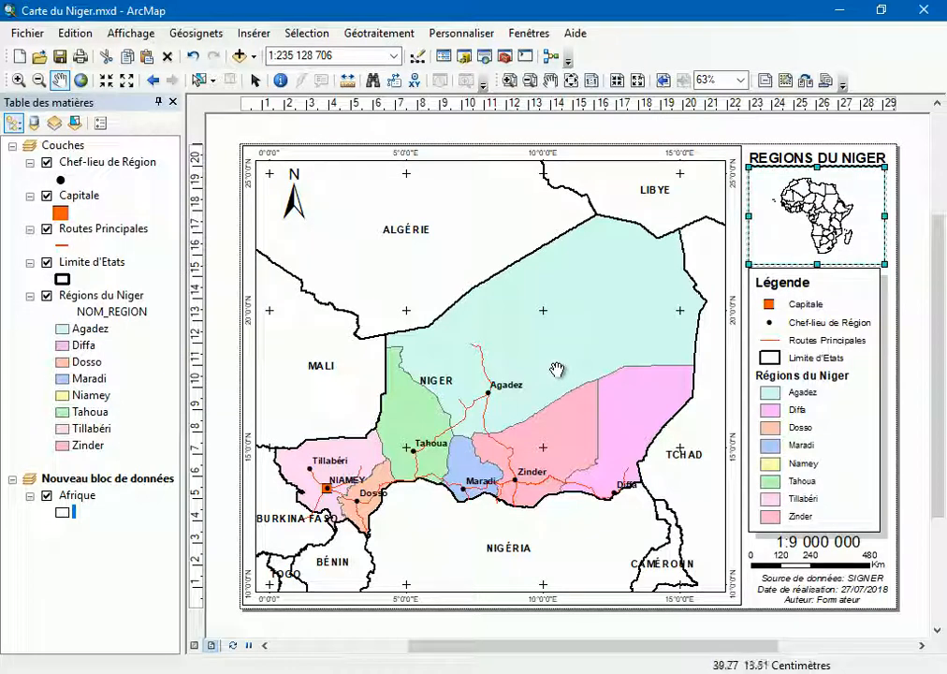
{"action": "left_click", "coordinate": [254, 81]}
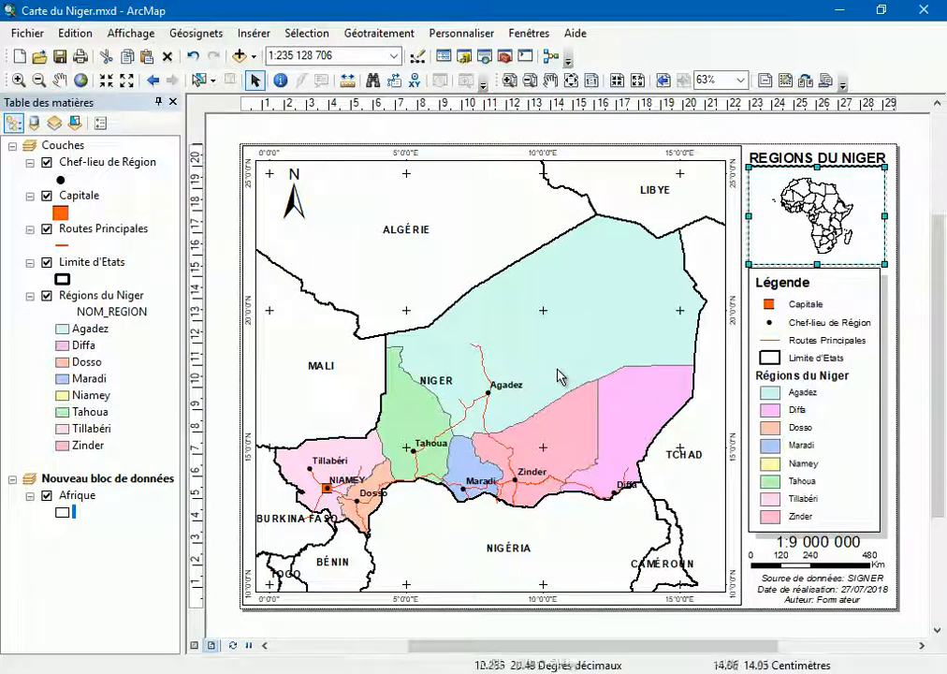
Set the reference scale of "Nouveau bloc de données" to its current scale, 1:235 128 706
{"action": "double_click", "coordinate": [107, 478]}
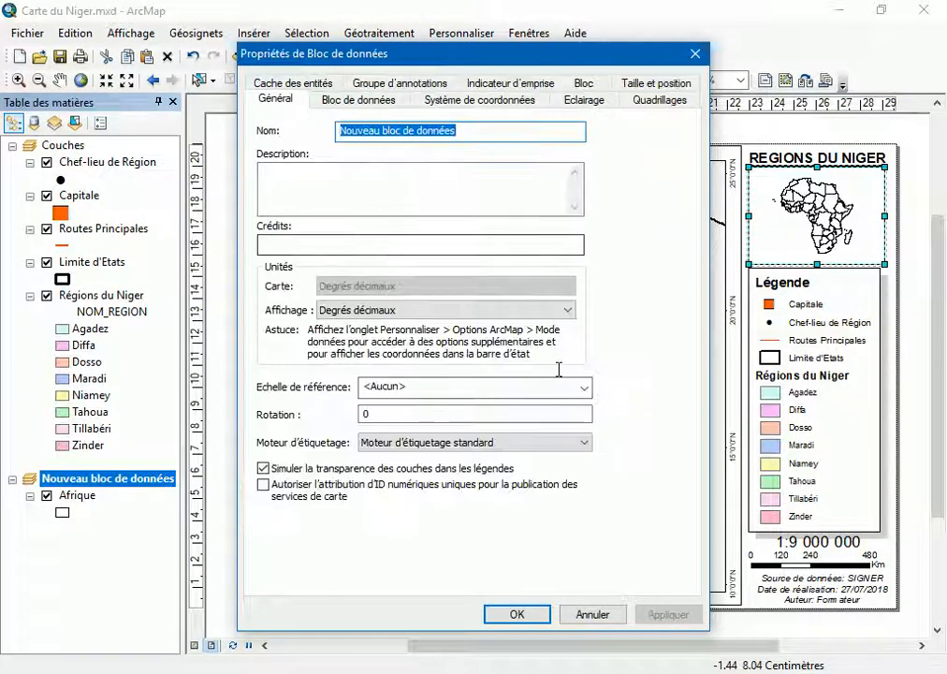
{"action": "left_click", "coordinate": [559, 376]}
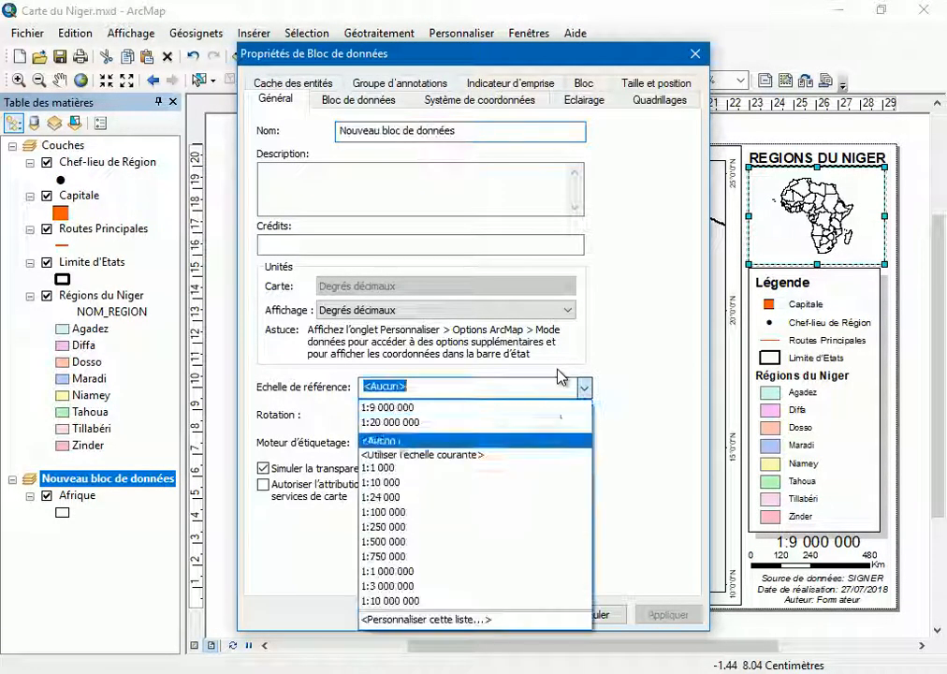
{"action": "key", "text": "Return"}
{"action": "key", "text": "Return"}
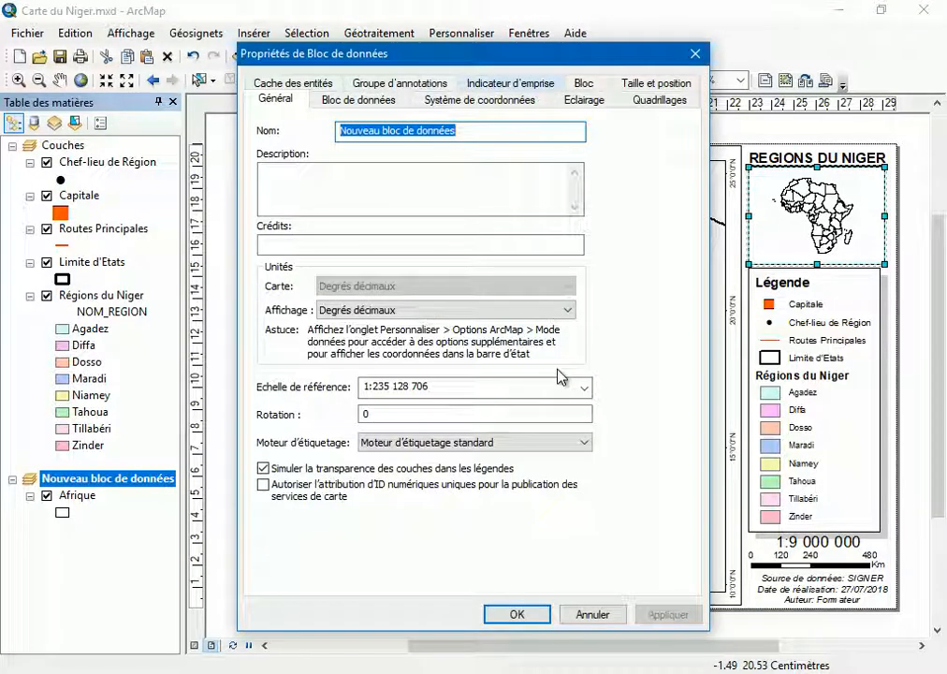
Add an extent indicator for the Couches data frame to the Africa inset, with its pointer line enabled
{"action": "left_click", "coordinate": [510, 83]}
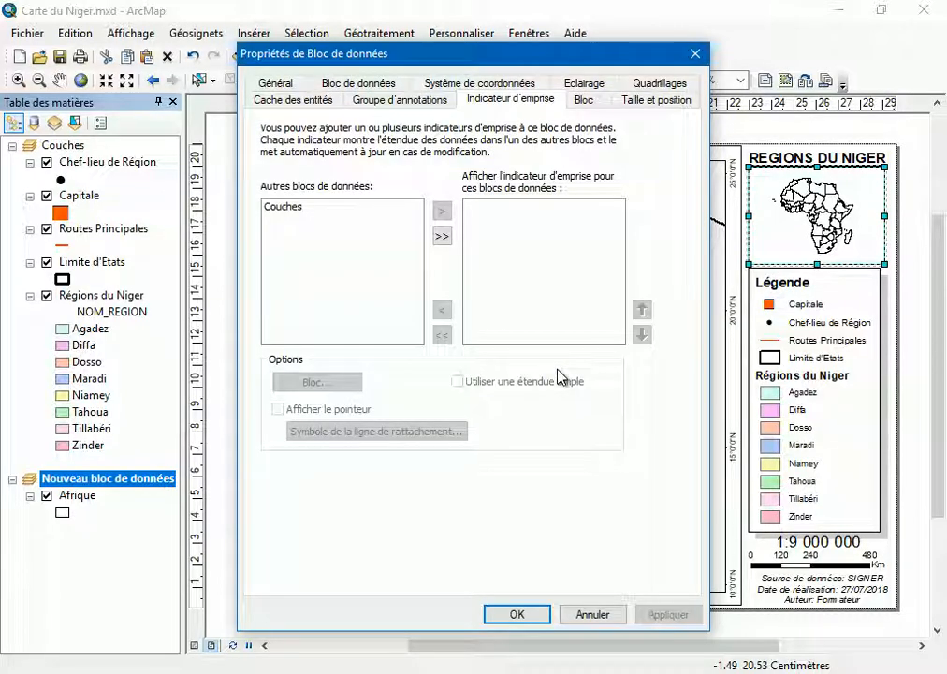
{"action": "left_click", "coordinate": [284, 207]}
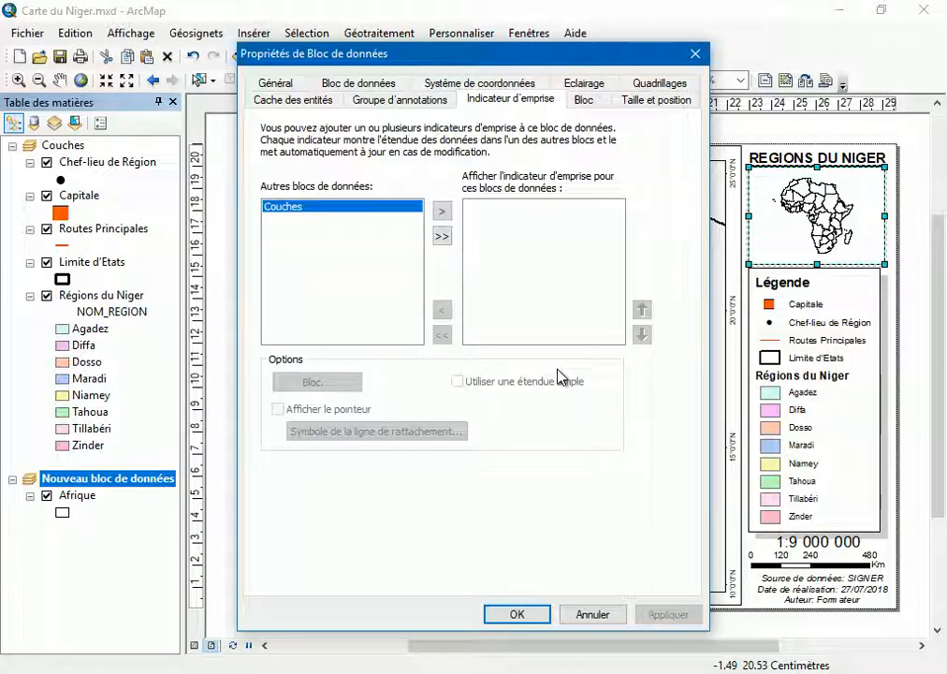
{"action": "left_click", "coordinate": [442, 210]}
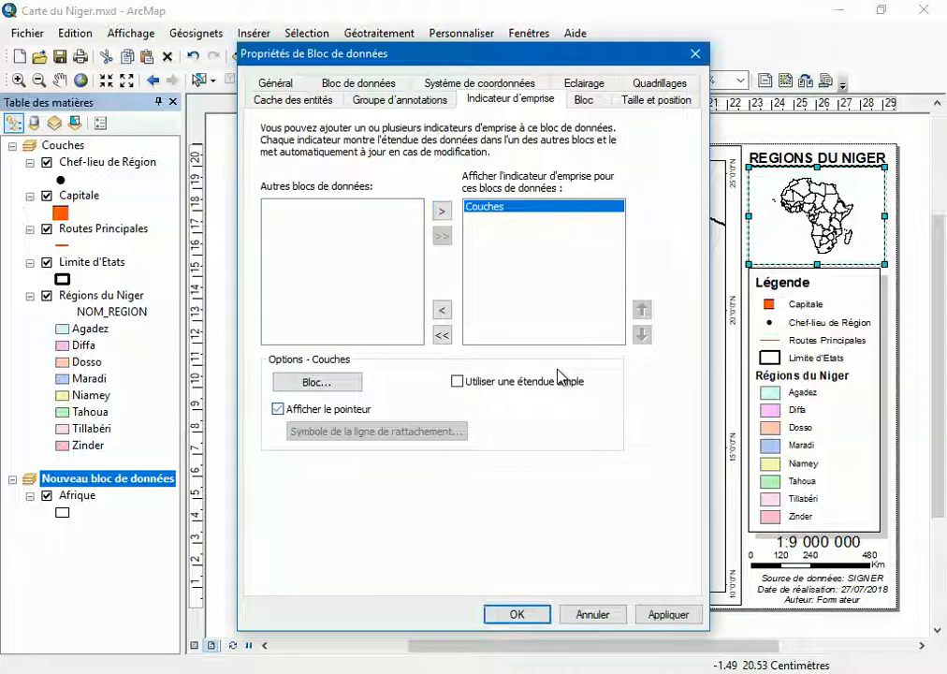
{"action": "left_click", "coordinate": [277, 409]}
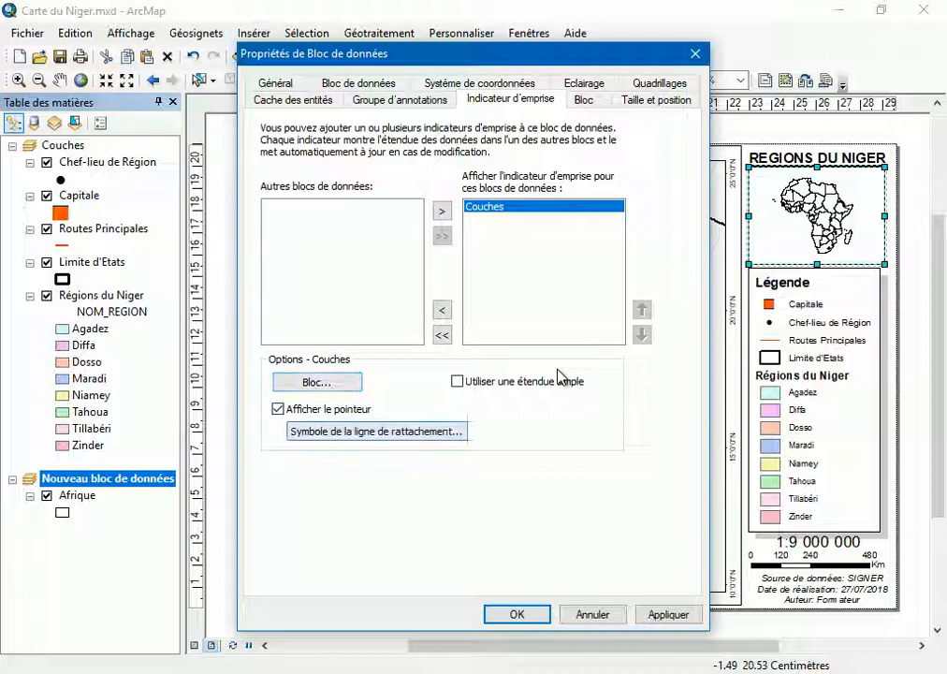
Set the extent indicator's leader line width to 2, apply the data frame properties and deselect the inset
{"action": "left_click", "coordinate": [376, 431]}
{"action": "left_click", "coordinate": [671, 296]}
{"action": "left_click", "coordinate": [671, 297]}
{"action": "left_click", "coordinate": [671, 297]}
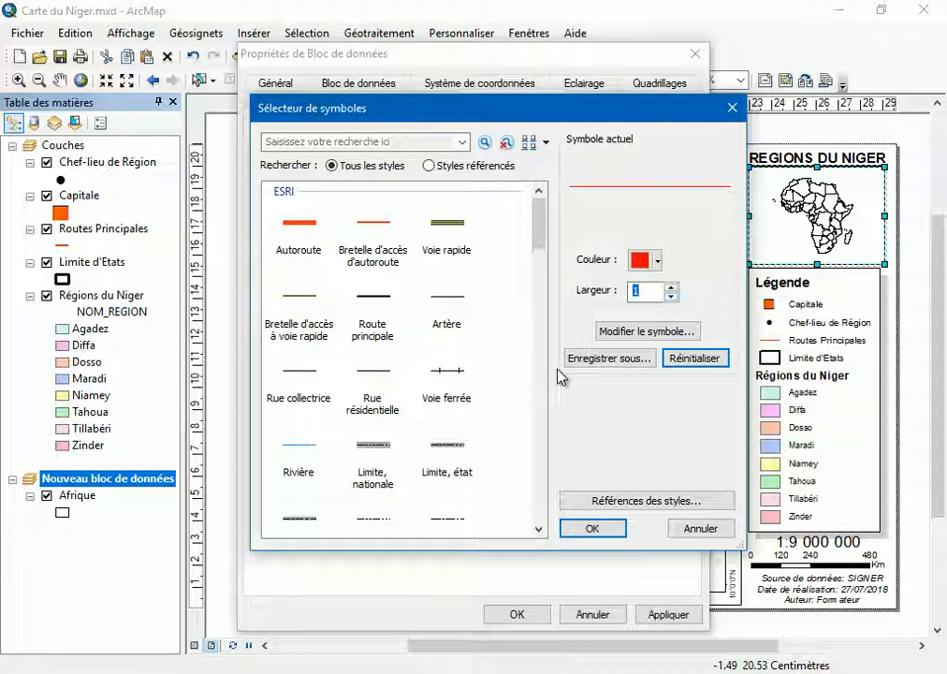
{"action": "left_click", "coordinate": [671, 286]}
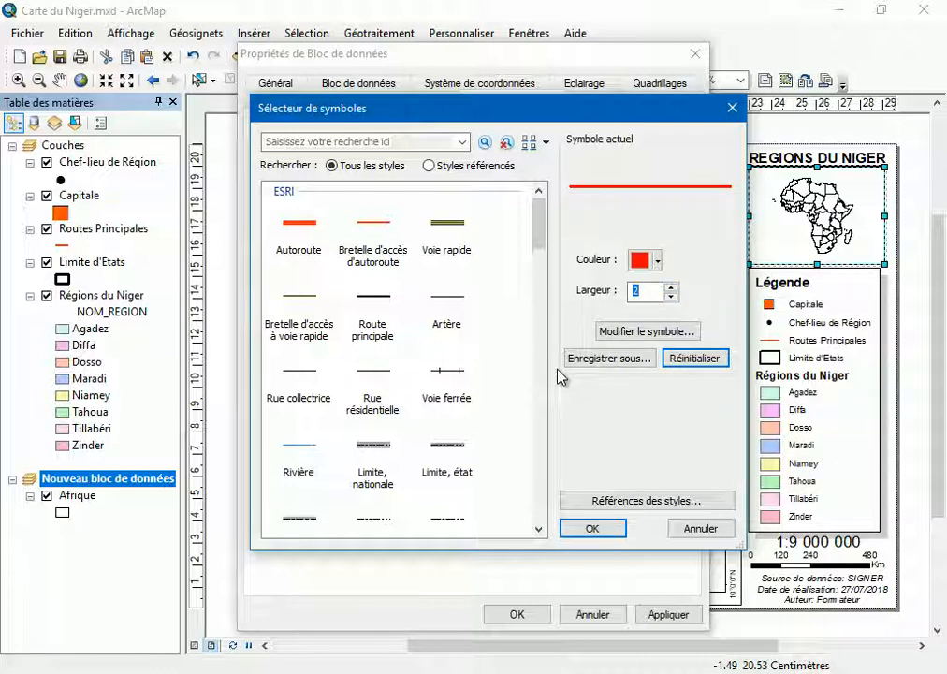
{"action": "key", "text": "Return"}
{"action": "left_click", "coordinate": [517, 615]}
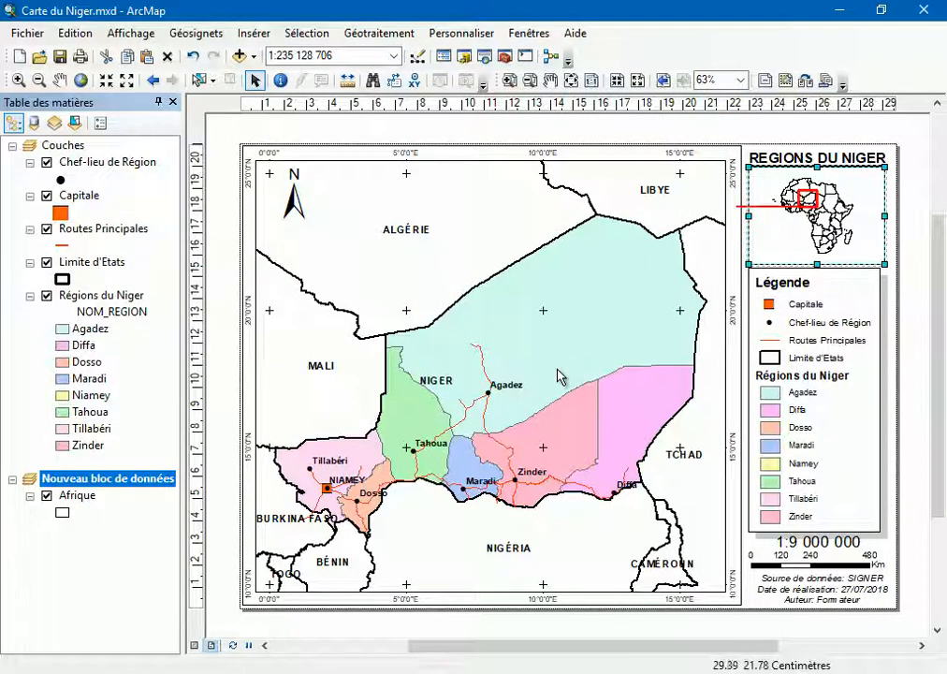
{"action": "left_click", "coordinate": [900, 136]}
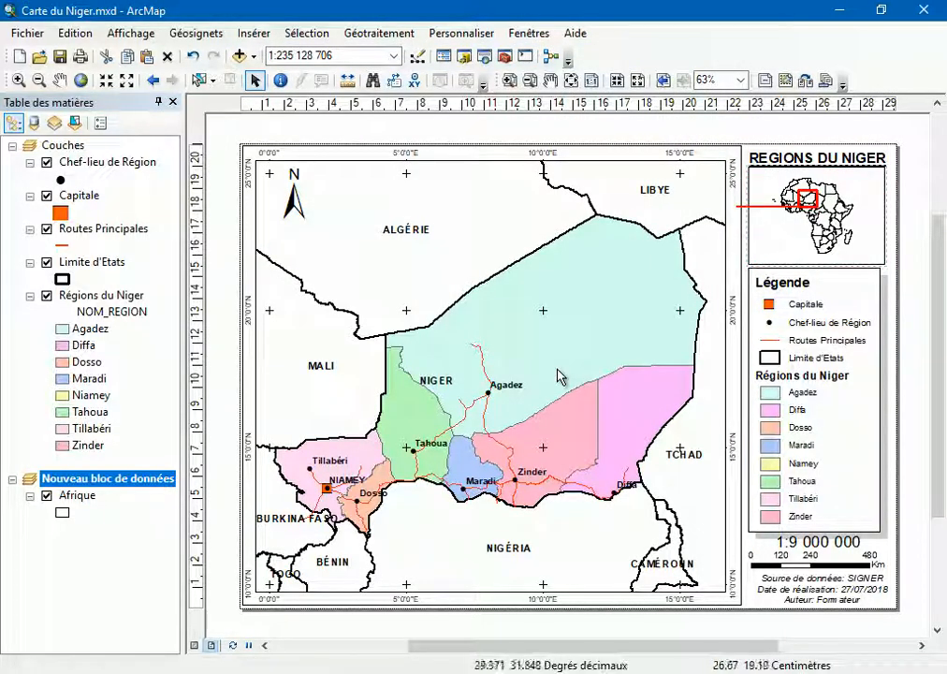